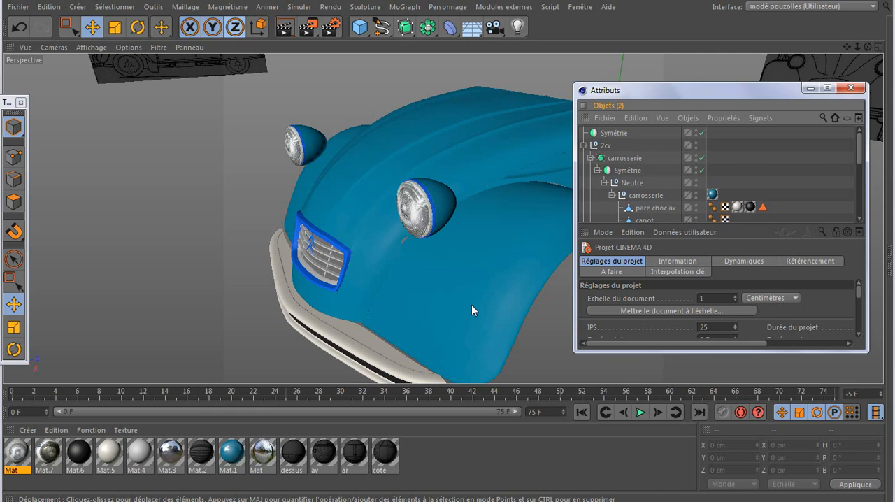
Switch to the open agrafe.c4d document and reposition the floating object manager window
left_click(578, 7)
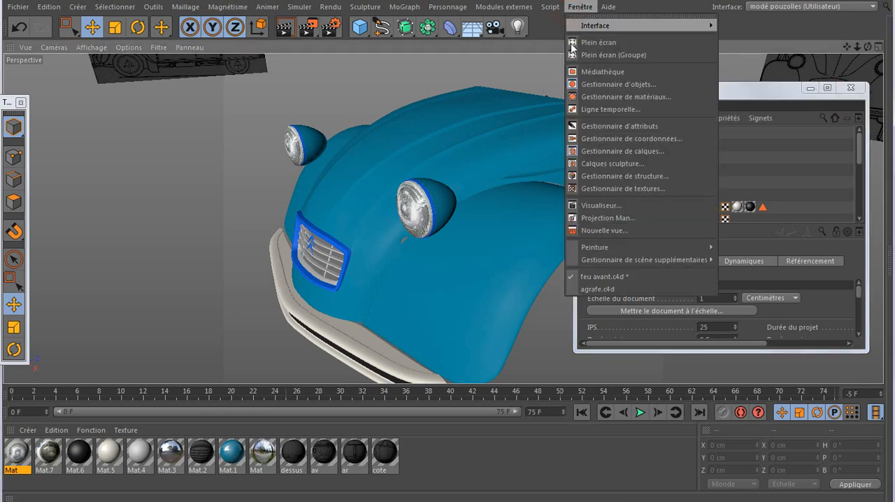
left_click(582, 290)
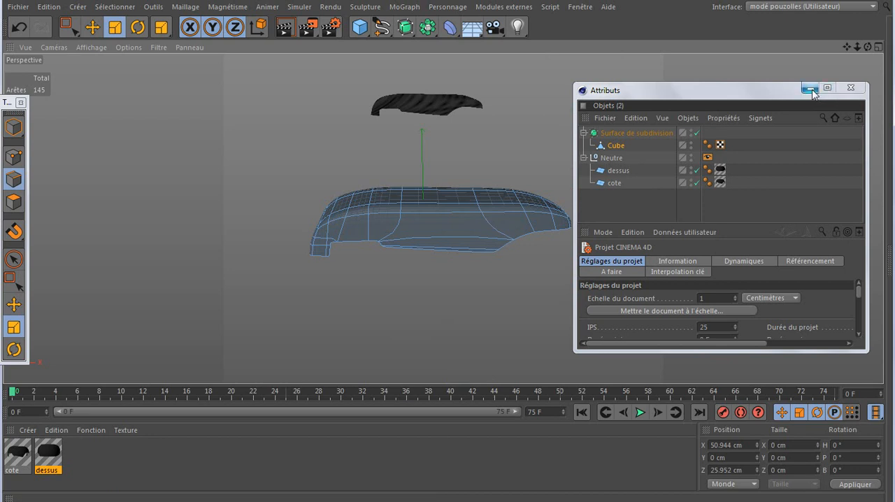
left_click_drag(642, 97, 663, 131)
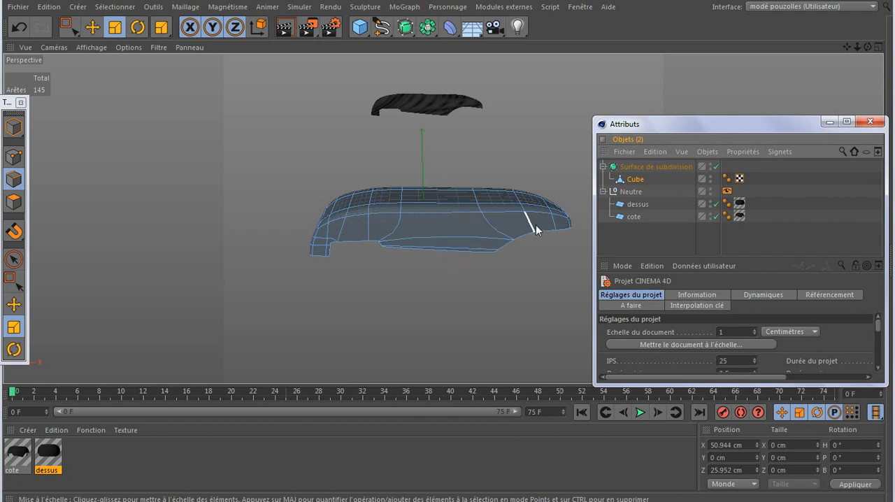
Rename the Cube object under the subdivision surface as agrafe
left_click(633, 180)
left_click(621, 179)
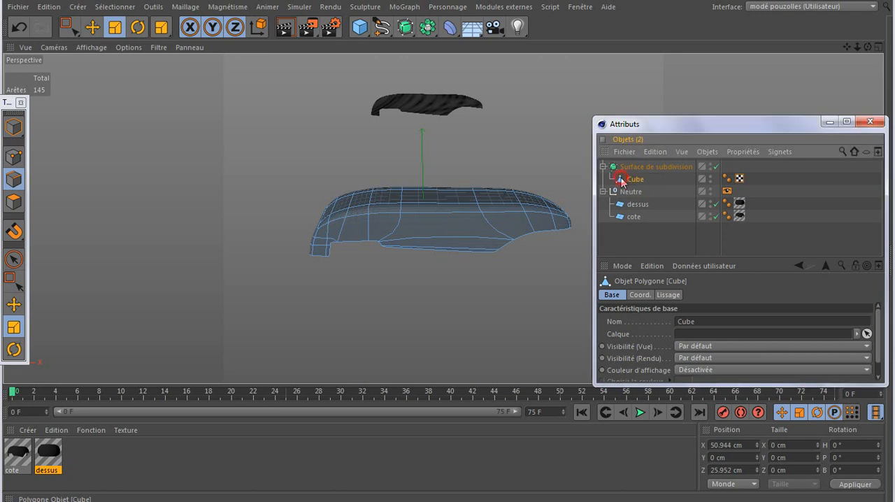
double_click(634, 179)
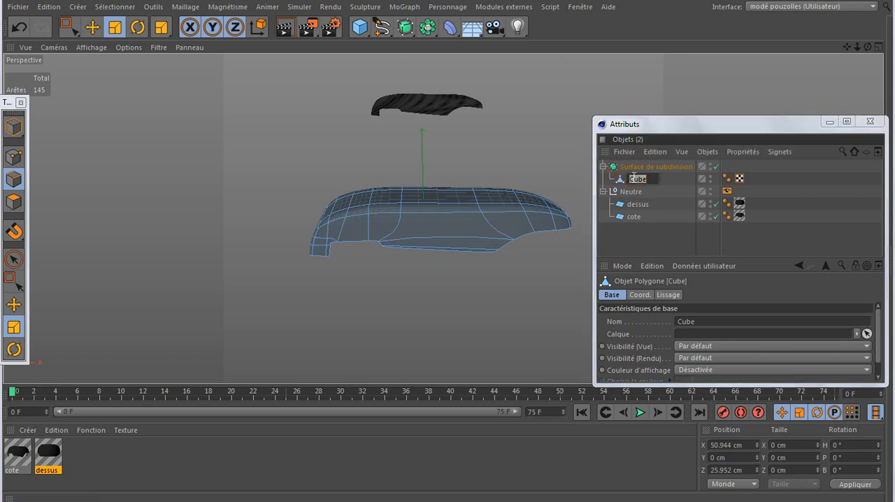
type("s")
type("grafe")
key("Return")
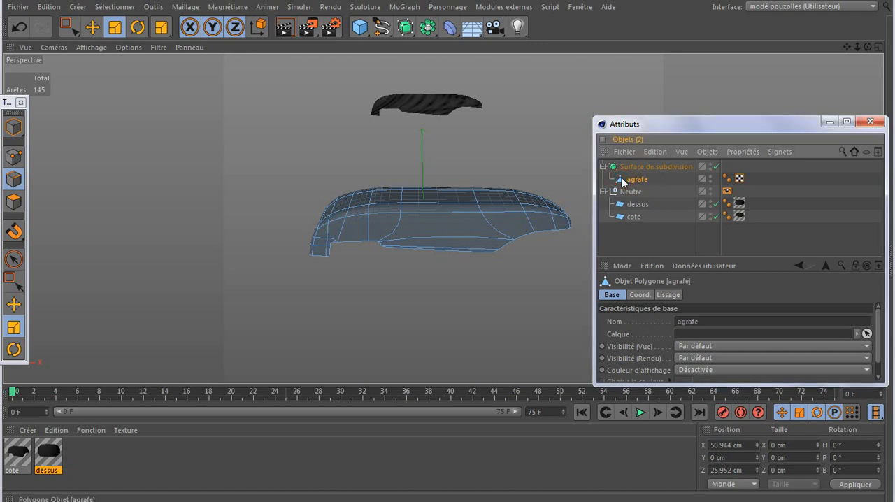
Move agrafe out of the subdivision surface to the root of the object hierarchy and copy it
left_click_drag(622, 180, 622, 241)
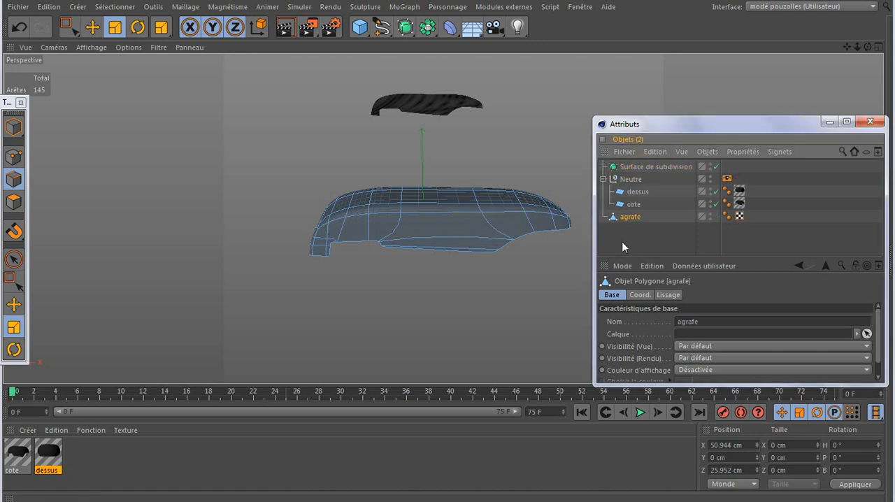
left_click(658, 151)
left_click(669, 213)
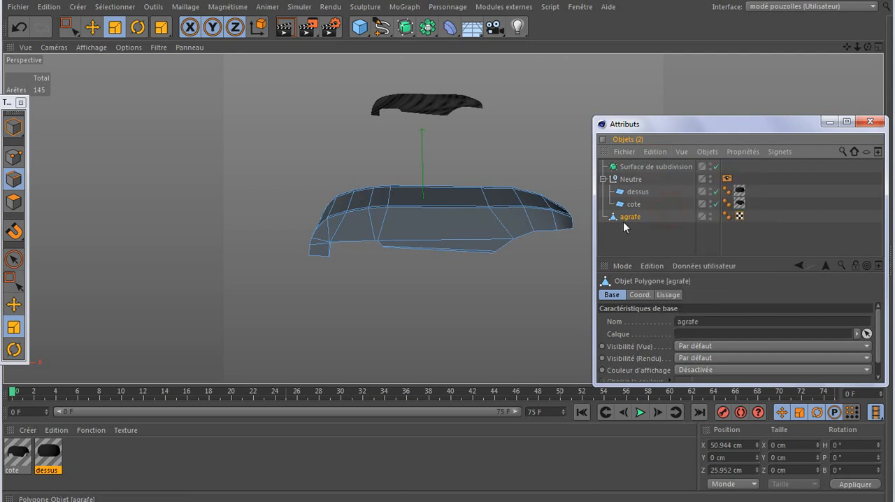
Switch to the feu avant.c4d document and paste the agrafe object into the car scene
left_click(580, 6)
left_click(605, 277)
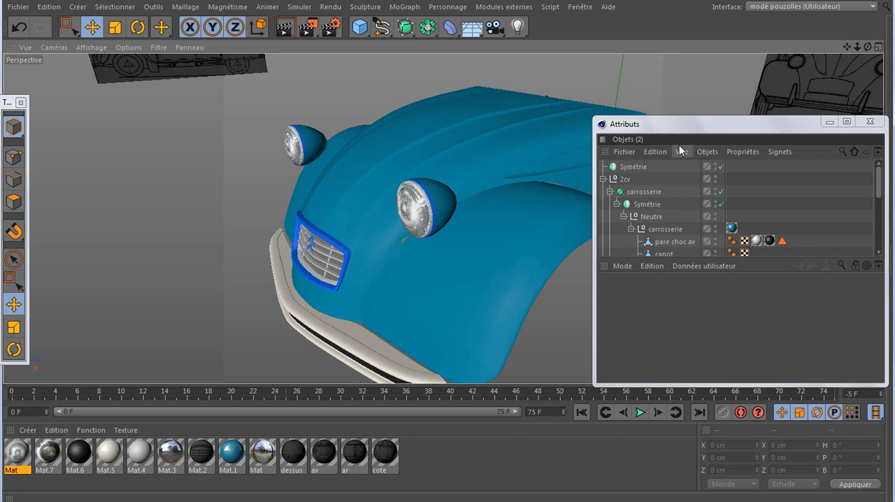
left_click(652, 151)
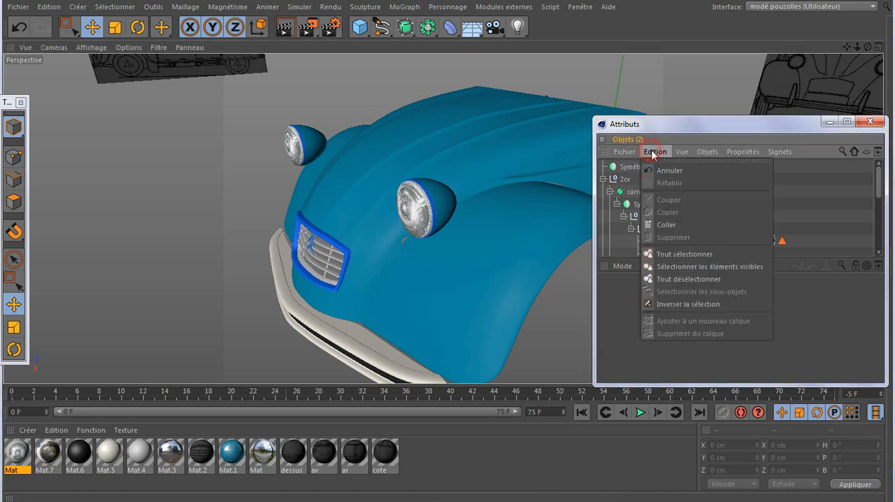
left_click(673, 222)
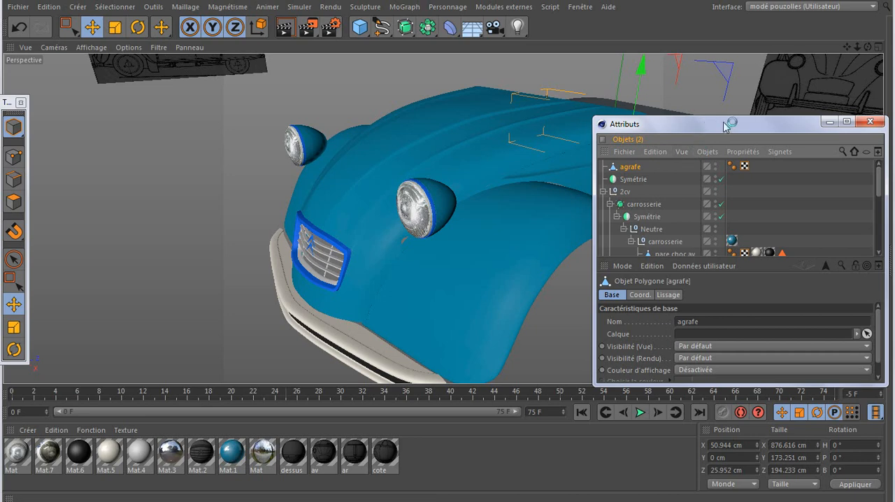
Minimize the object manager window and rotate the pasted agrafe to a 90° heading so it lines up with the car's length
left_click(830, 124)
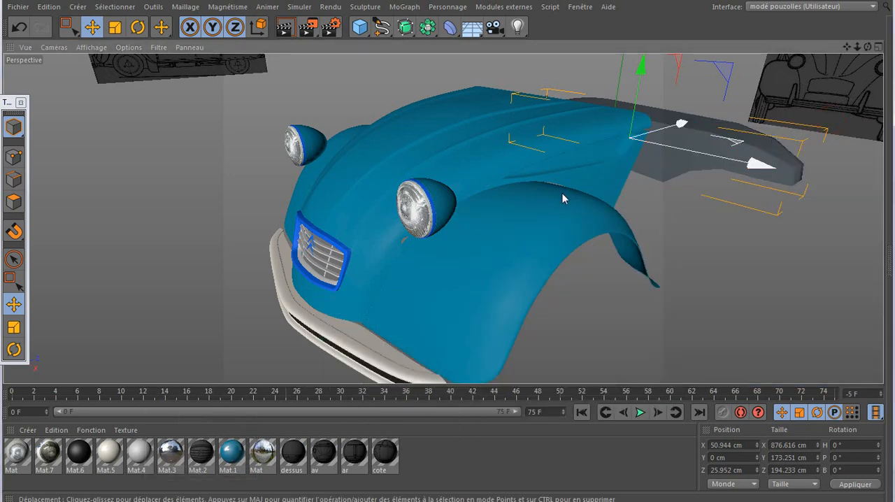
left_click_drag(497, 207, 381, 214, "alt")
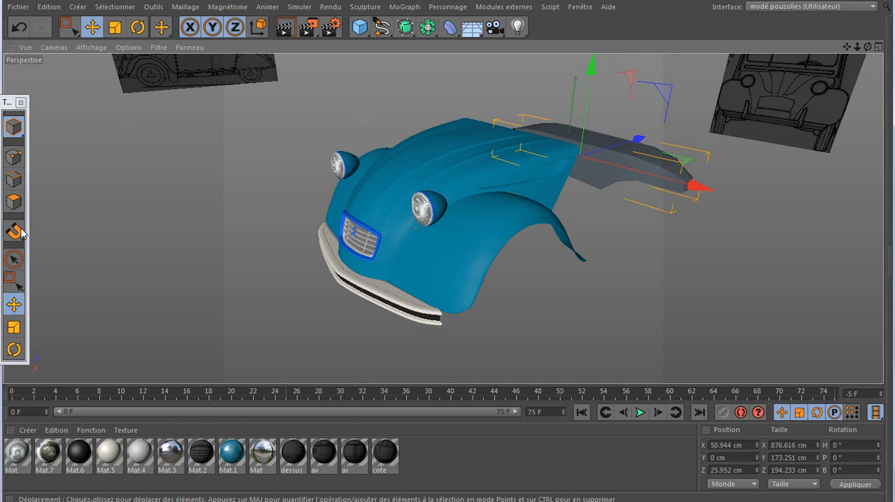
left_click(14, 350)
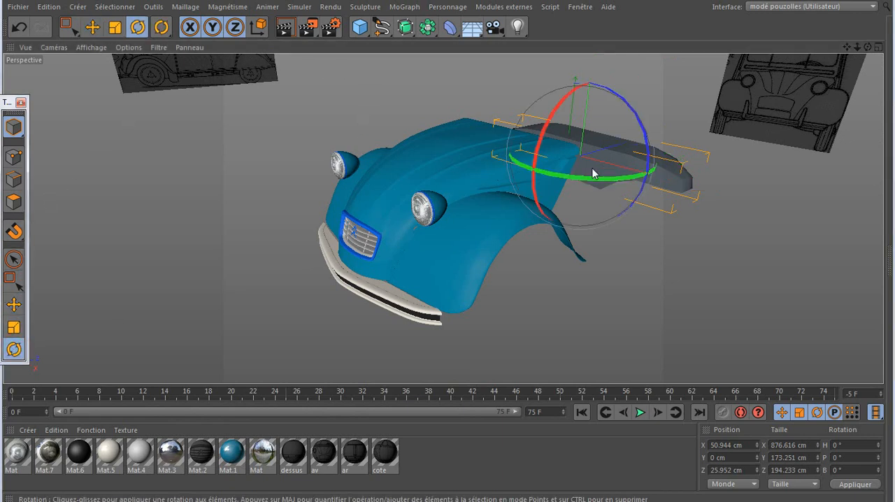
left_click_drag(579, 179, 644, 167)
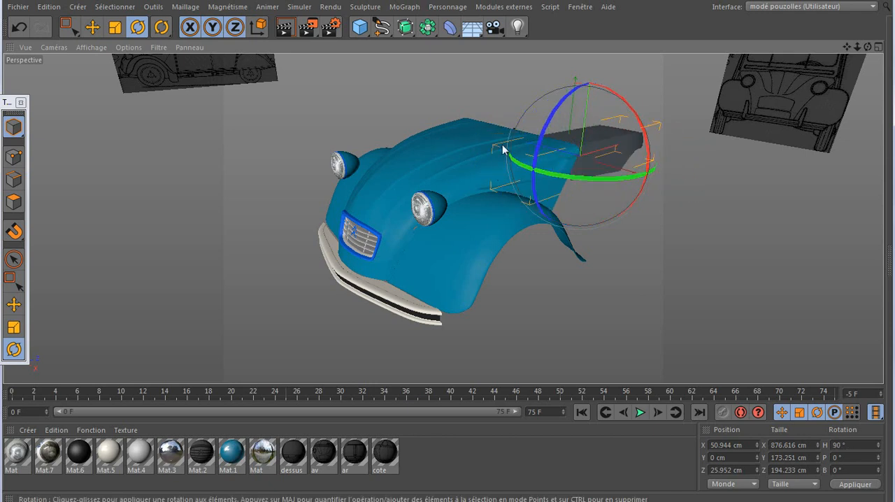
Move agrafe about 986 cm along its X axis towards the front of the car
left_click(94, 26)
key("ctrl+Tab")
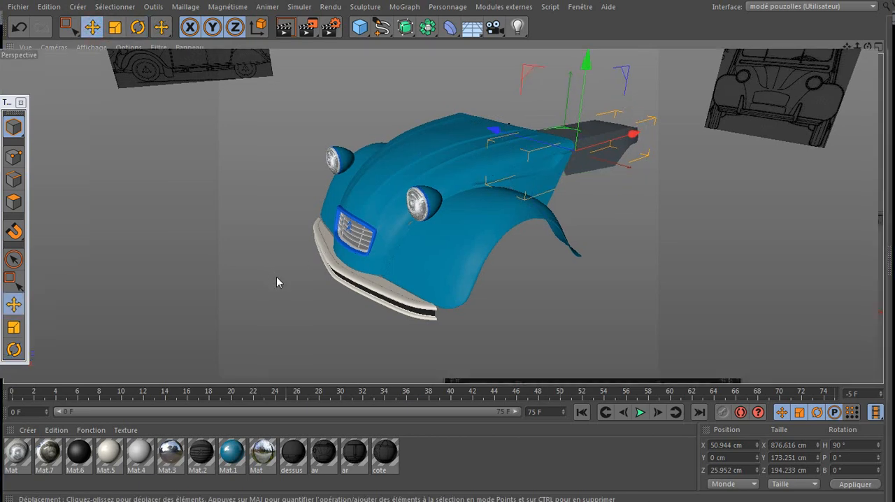
left_click_drag(726, 163, 456, 257)
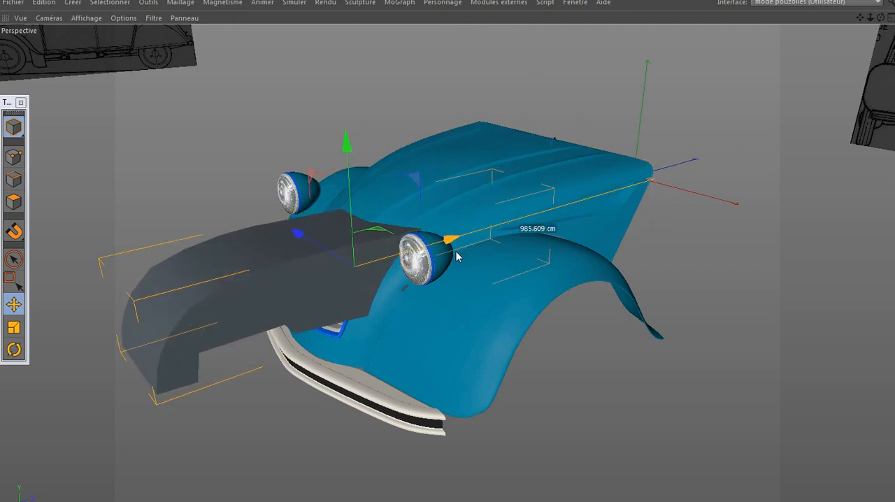
In the four-view layout, disable the carrosserie subdivision surface and delete the empty top-level Symétrie object
middle_click(364, 364)
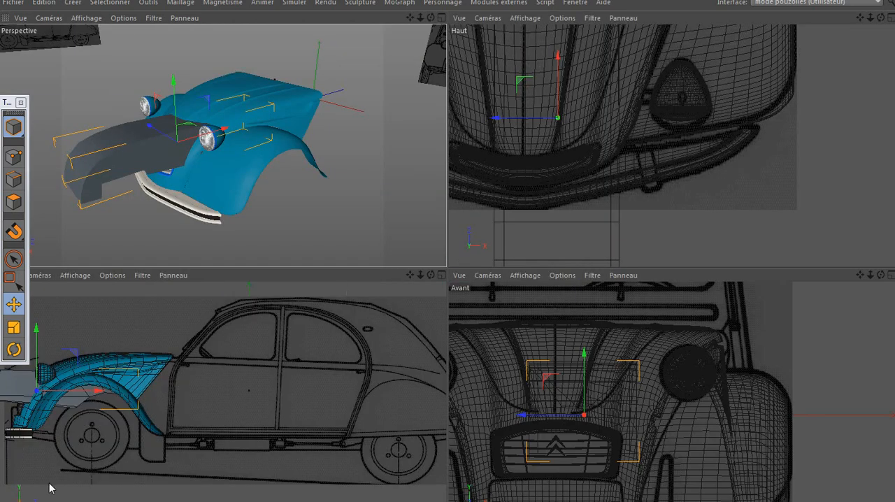
left_click(238, 501)
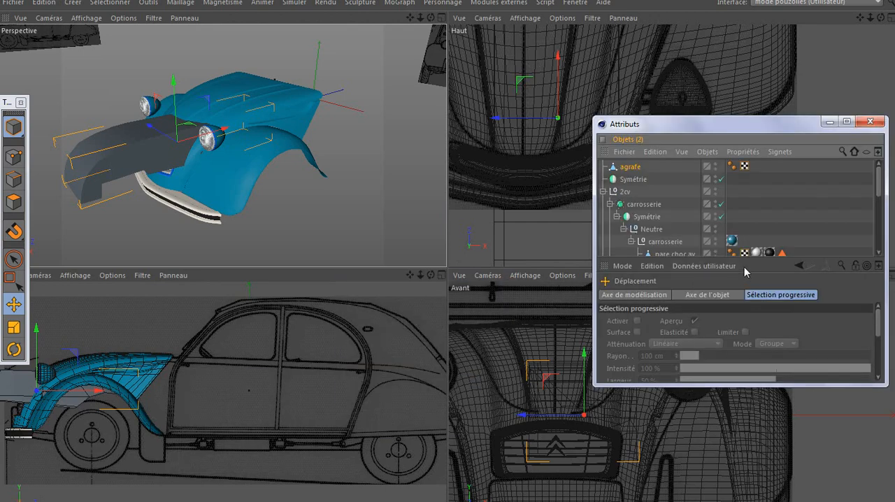
left_click(721, 204)
left_click(630, 180)
key("Delete")
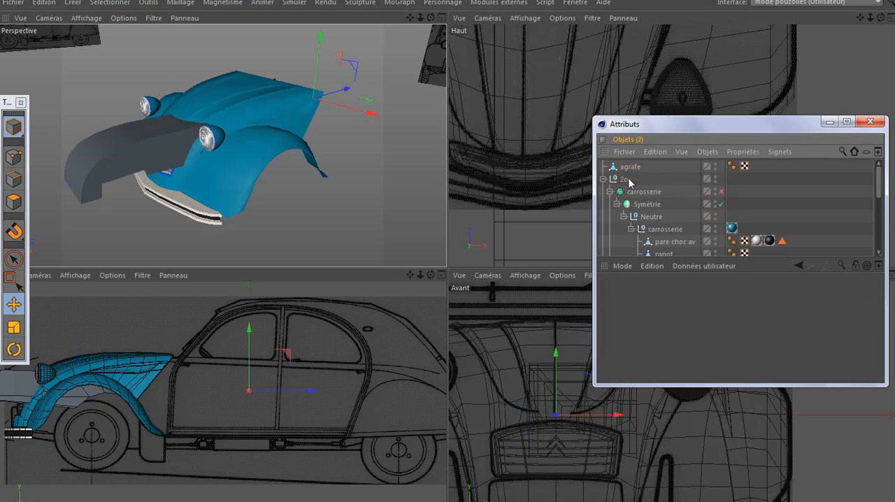
Select agrafe and, in the right side view, move it up and back until it sits above the headlight
left_click(630, 168)
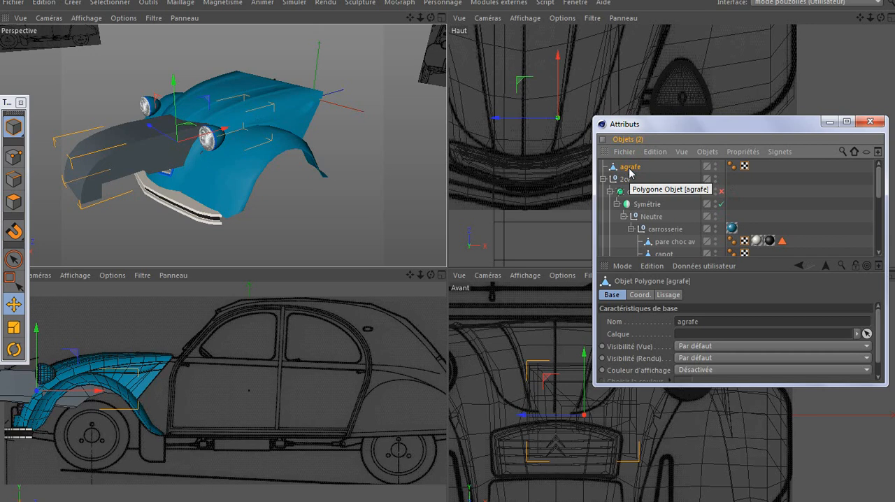
middle_click(327, 356)
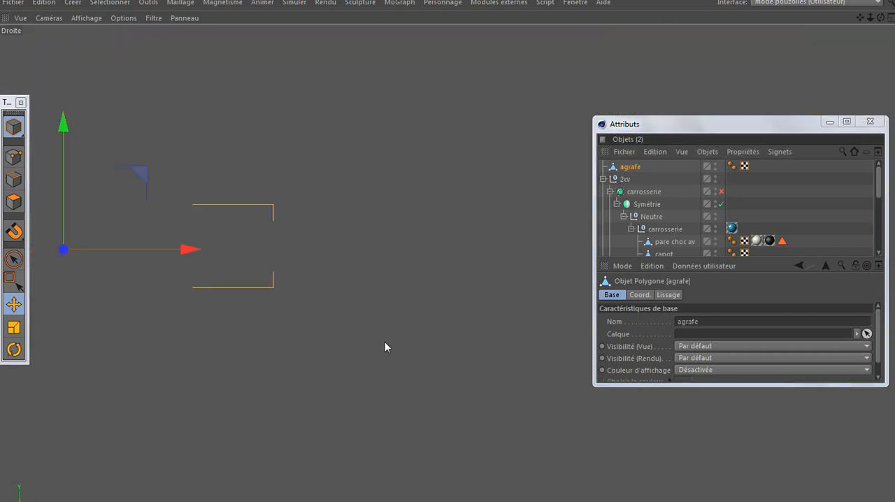
scroll(452, 340, "down", 3)
scroll(268, 252, "up", 2)
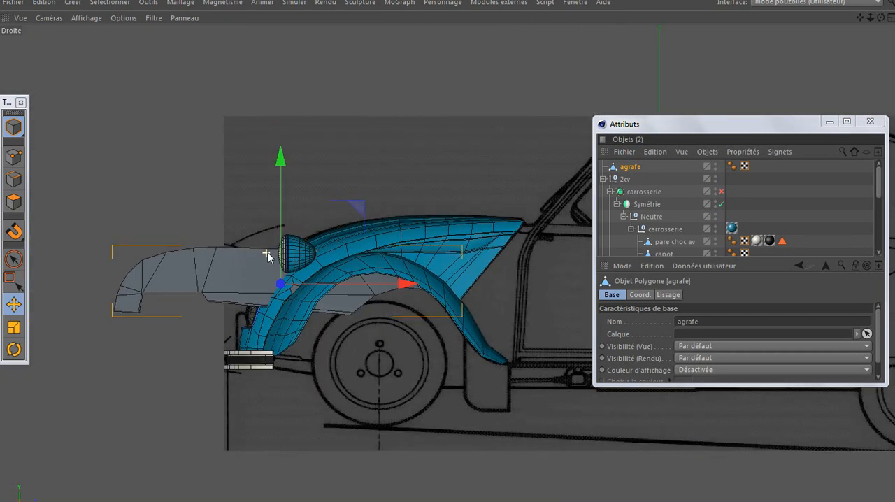
scroll(268, 253, "up", 1)
scroll(312, 273, "up", 1)
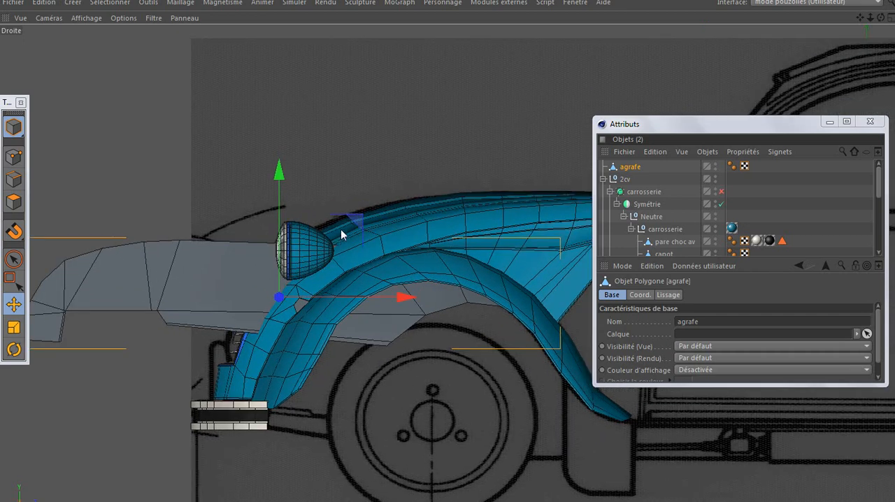
left_click_drag(354, 220, 416, 115)
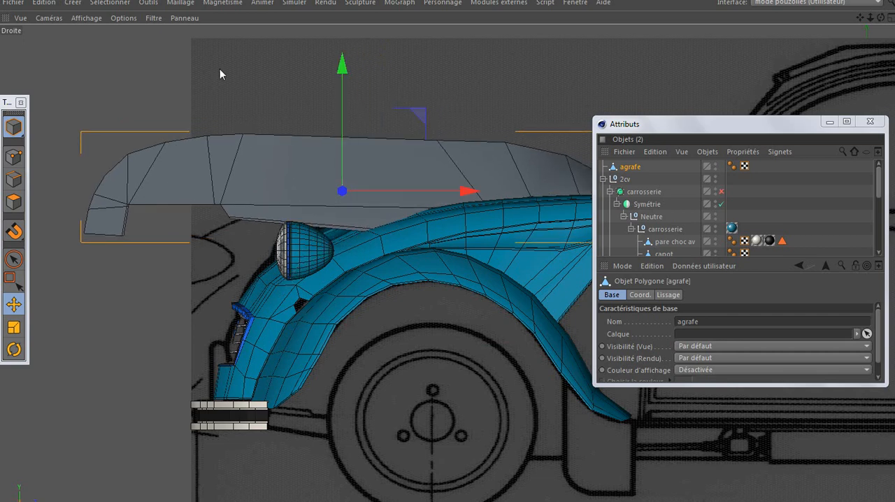
Scale agrafe down uniformly to a small clip and move it just above the top of the headlight
left_click(13, 325)
left_click_drag(515, 66, 170, 280)
left_click(14, 305)
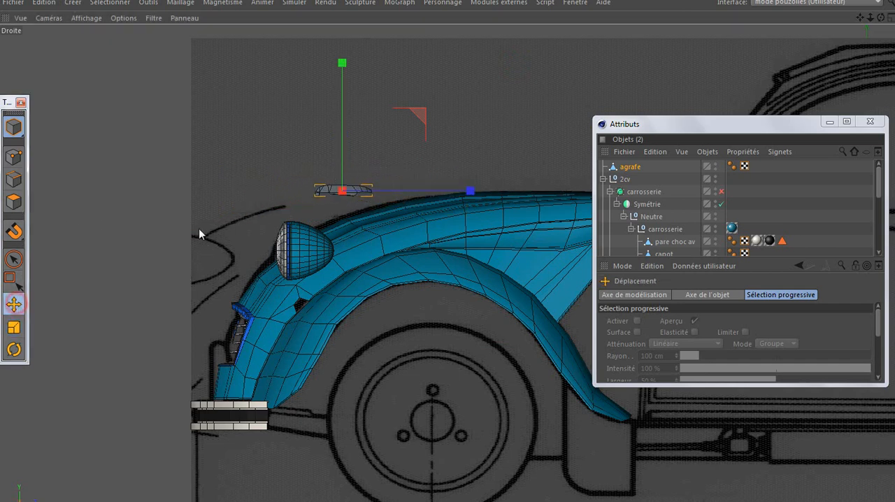
scroll(316, 202, "up", 7)
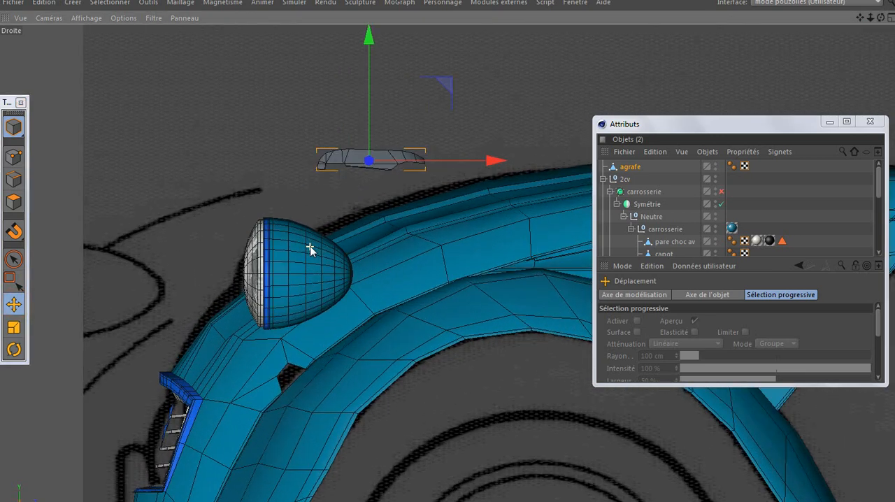
scroll(311, 249, "up", 4)
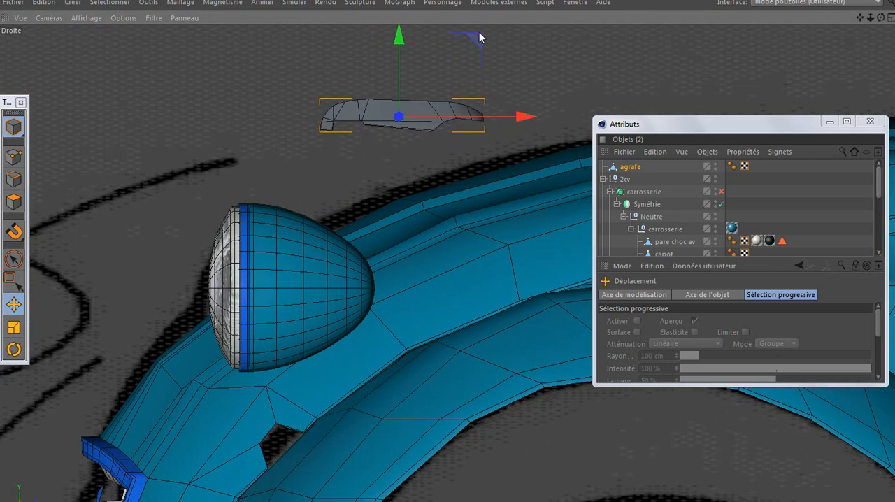
left_click_drag(479, 38, 353, 115)
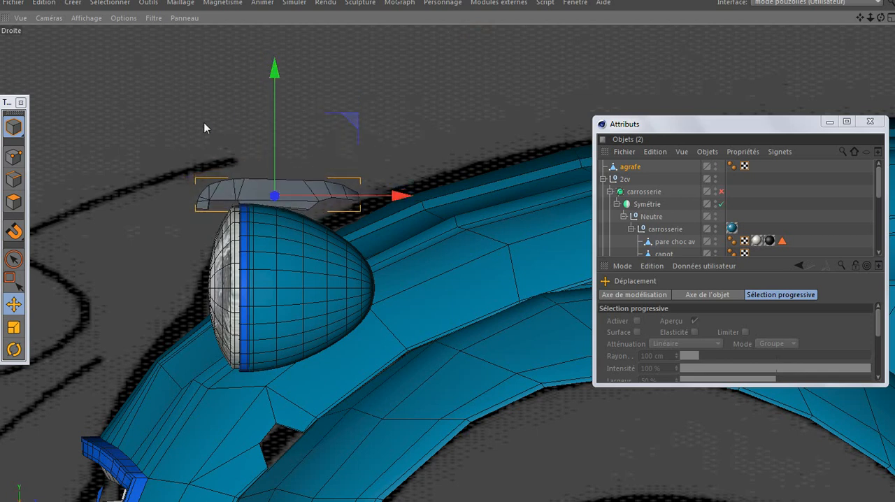
Scale agrafe down further so the clip suits the width of the headlight's blue rim
left_click(14, 328)
left_click_drag(389, 84, 236, 187)
scroll(246, 188, "up", 2)
scroll(251, 210, "up", 5)
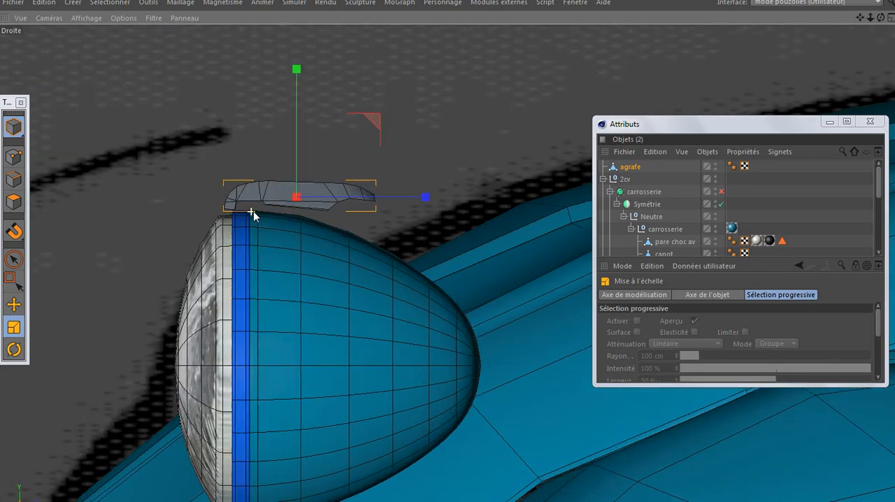
scroll(253, 211, "up", 2)
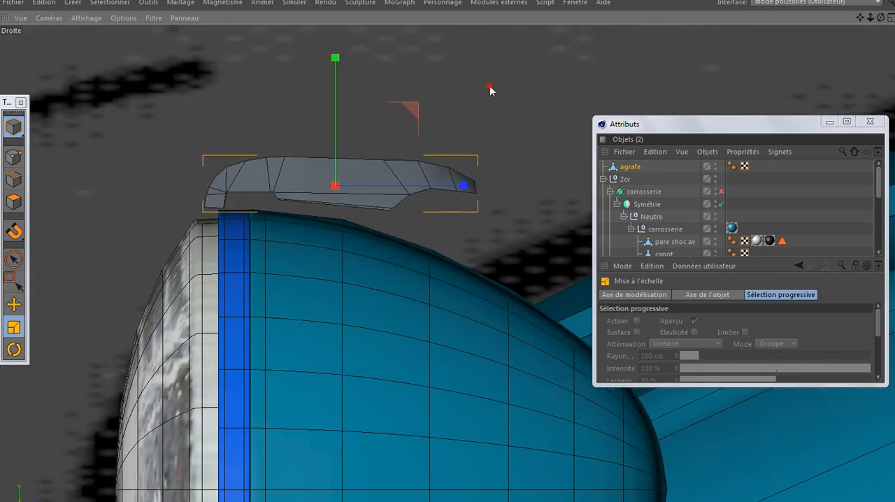
left_click_drag(473, 95, 402, 149)
left_click_drag(99, 153, 84, 168)
Move agrafe down and forward so its hook fits over the blue rim at the top of the headlight
left_click(13, 304)
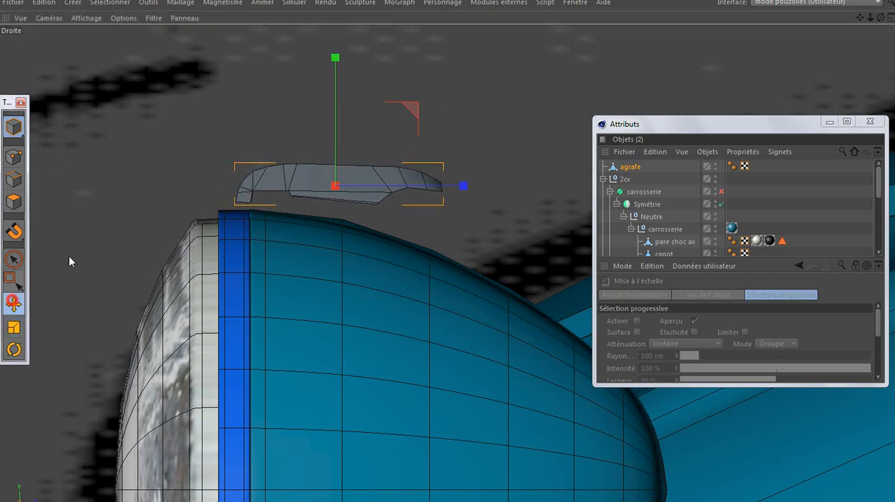
left_click_drag(410, 108, 382, 125)
scroll(244, 200, "up", 4)
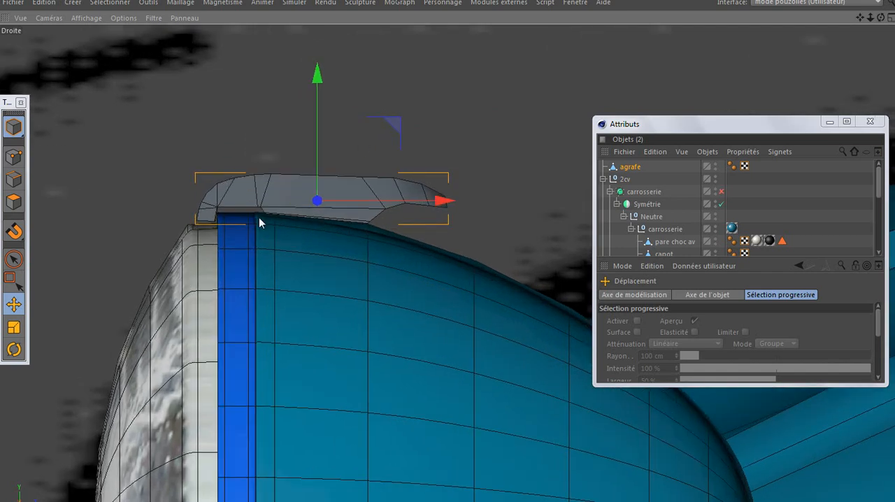
scroll(261, 221, "up", 4)
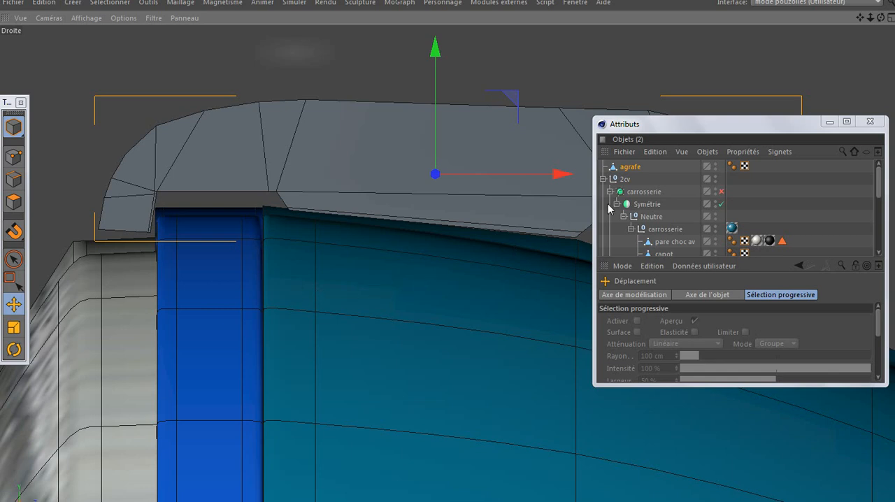
Delete the duplicate headlight feu av.1 from the no symetrie group
left_click_drag(677, 257, 680, 311)
scroll(690, 269, "down", 3)
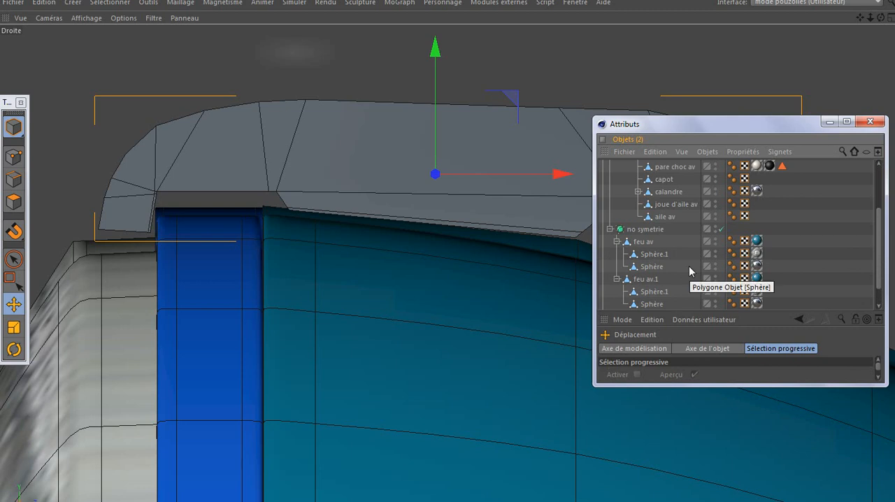
scroll(687, 259, "down", 1)
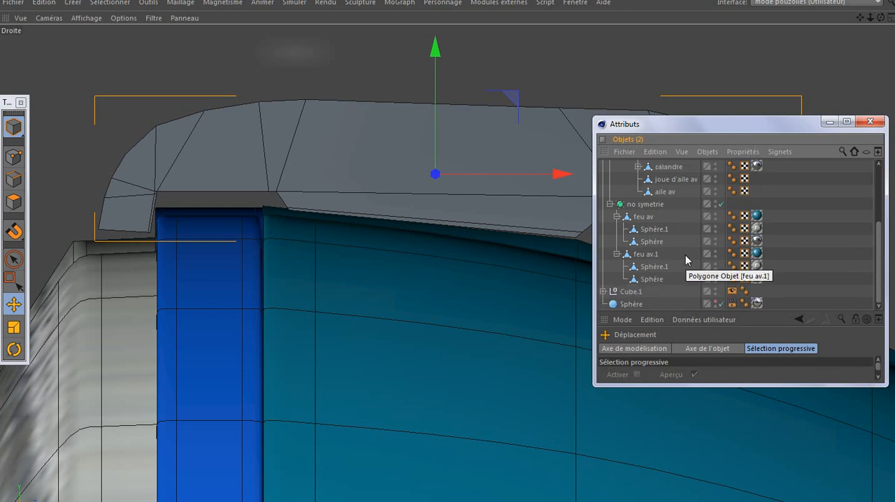
left_click(645, 255)
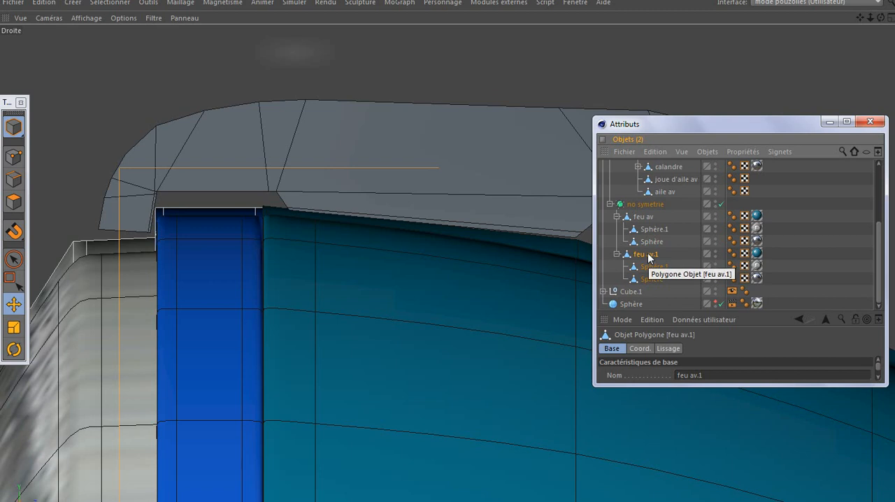
key("Delete")
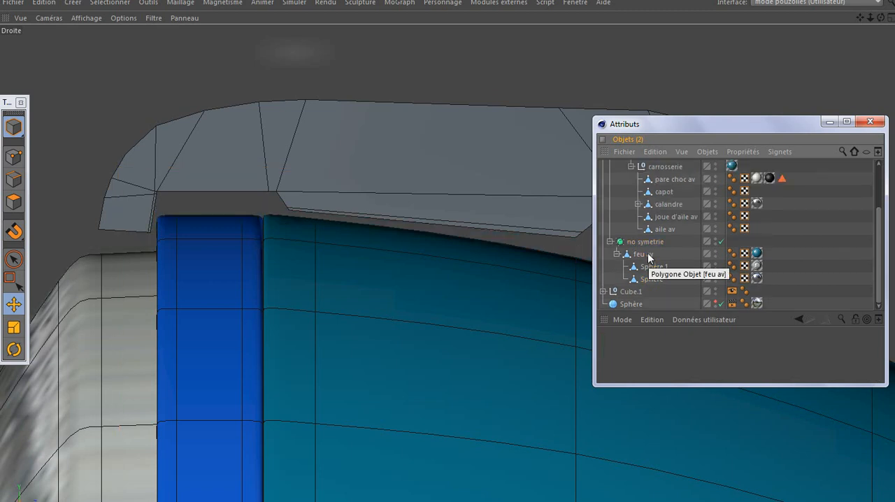
Rename the Sphère.1 child of feu av as verre
left_click(644, 254)
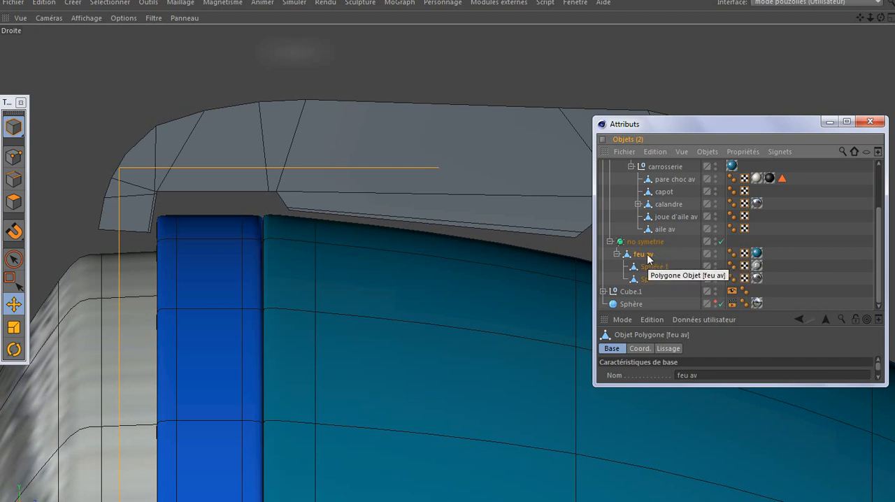
left_click(13, 158)
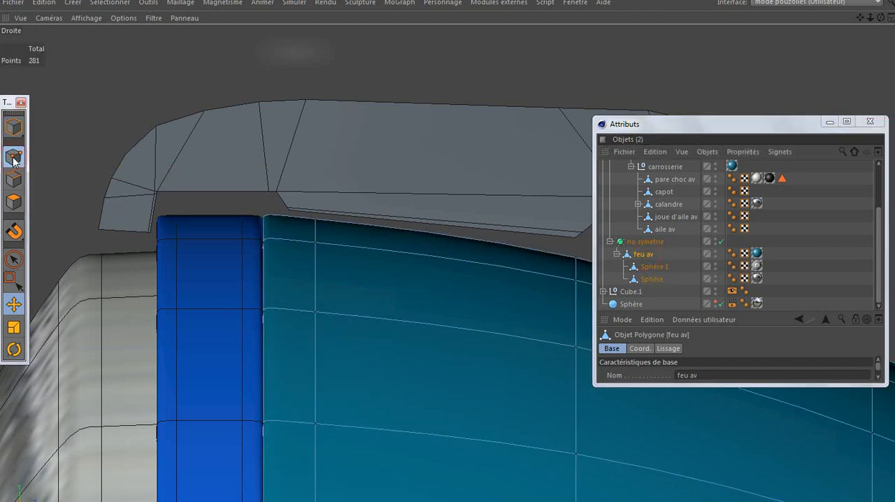
double_click(649, 266)
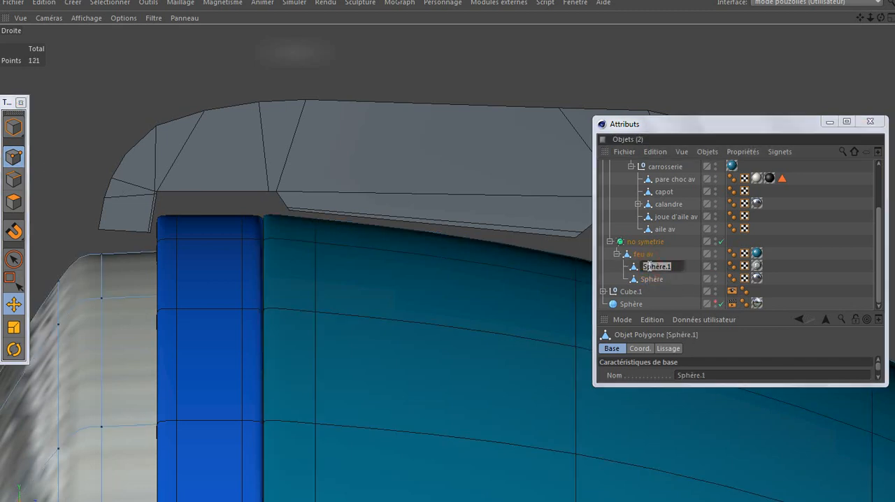
type("verre")
key("Return")
Rename the Sphère child of feu av, the blue headlight rim, as anneau
left_click(645, 279)
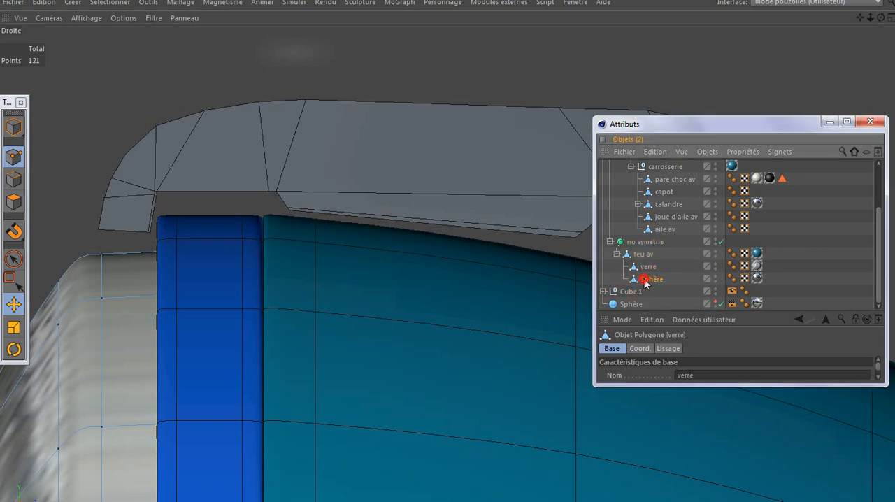
double_click(645, 279)
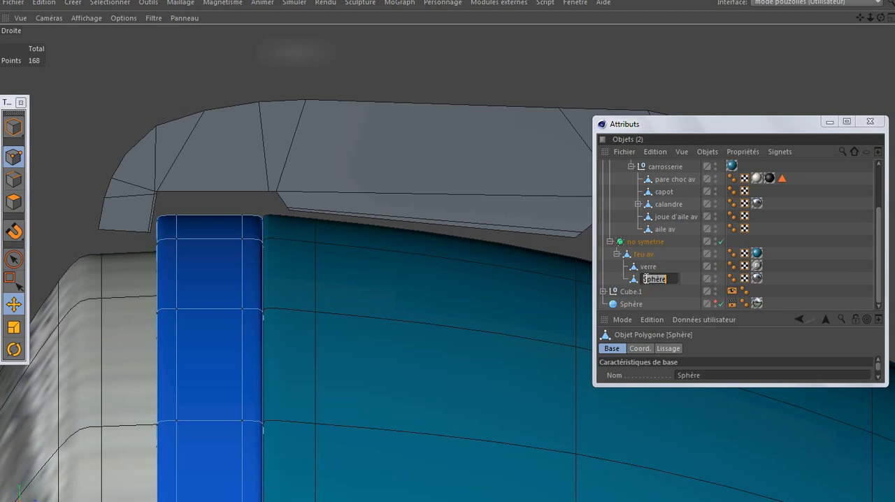
key("BackSpace")
type("nneau")
key("Return")
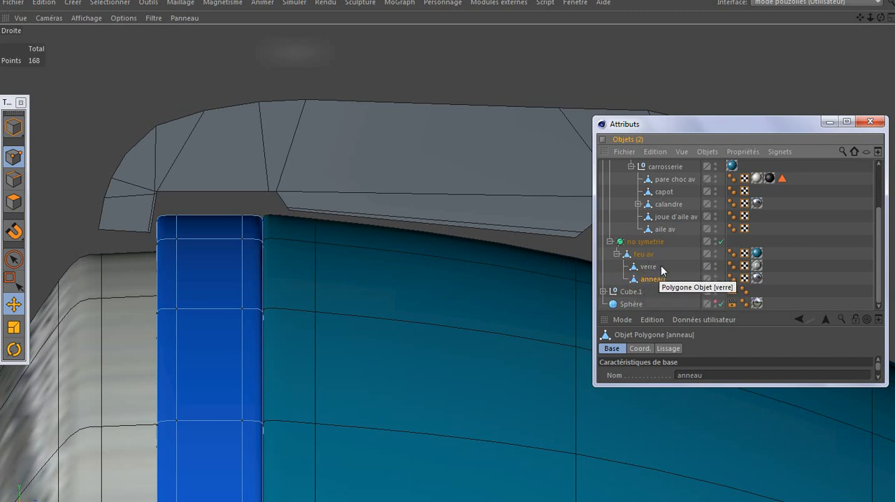
Select verre and anneau together and centre their axes with MagicCenter
left_click(668, 266)
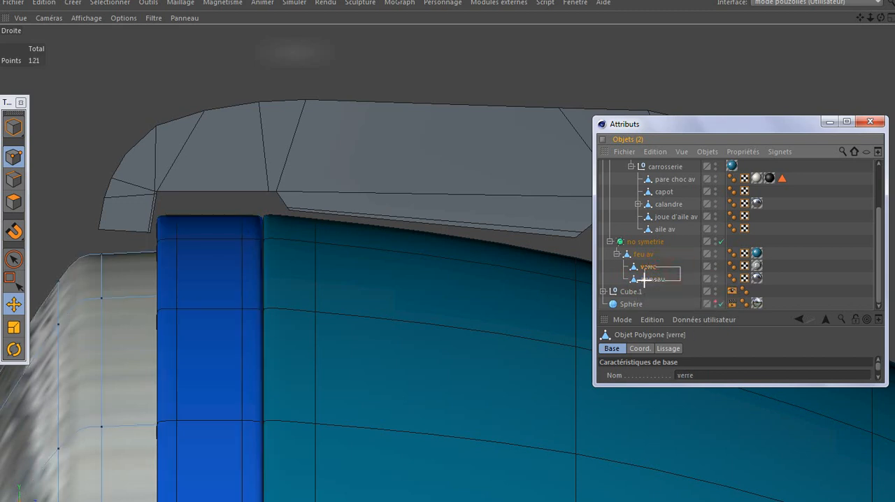
left_click(645, 279, "ctrl")
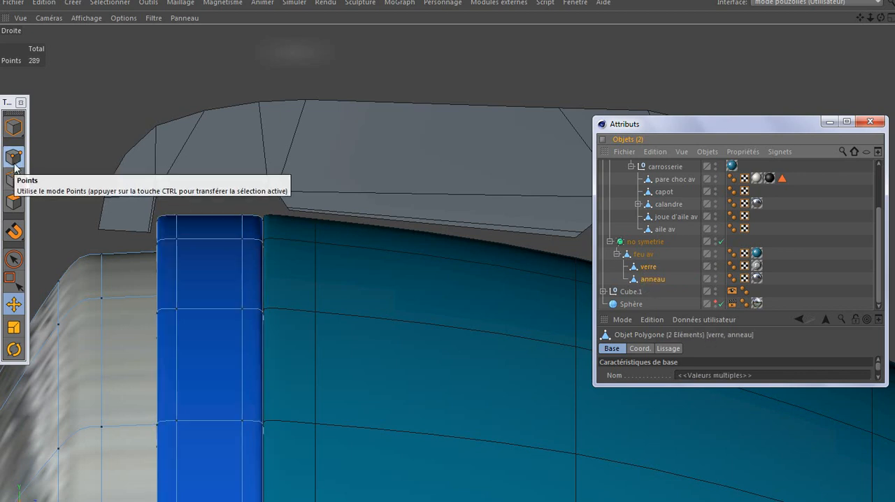
left_click(14, 326)
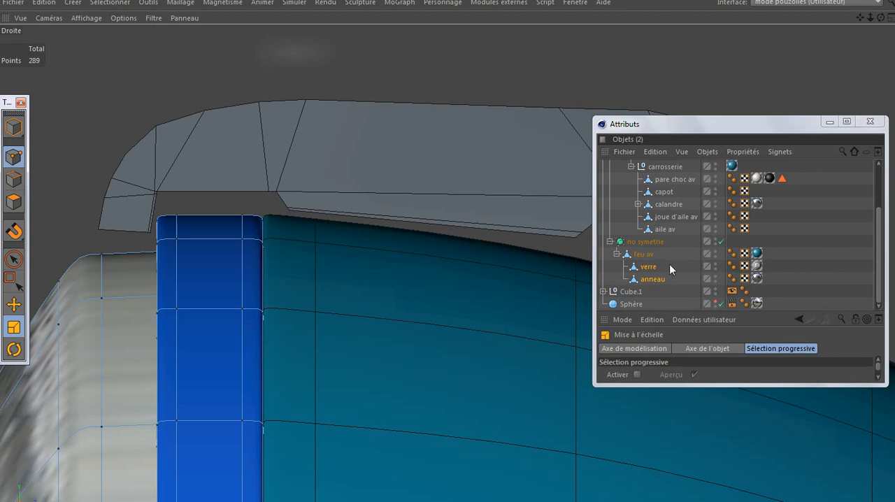
right_click_drag(418, 205, 326, 151, "alt")
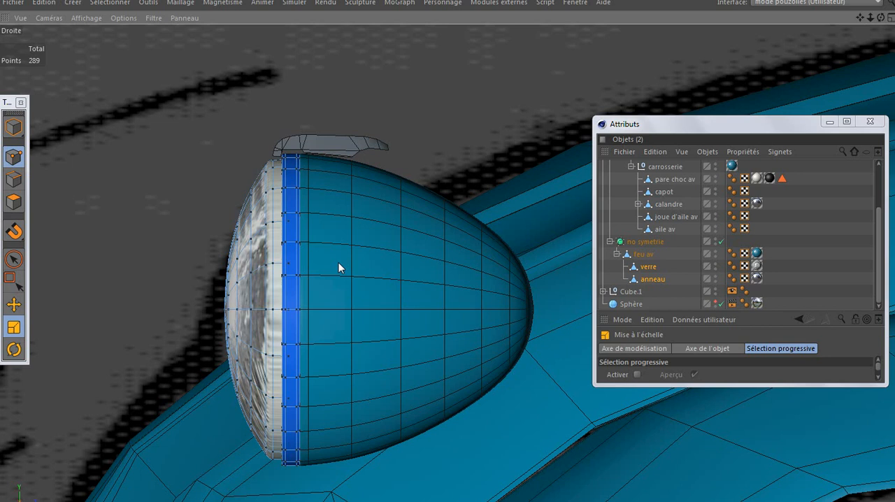
left_click(505, 4)
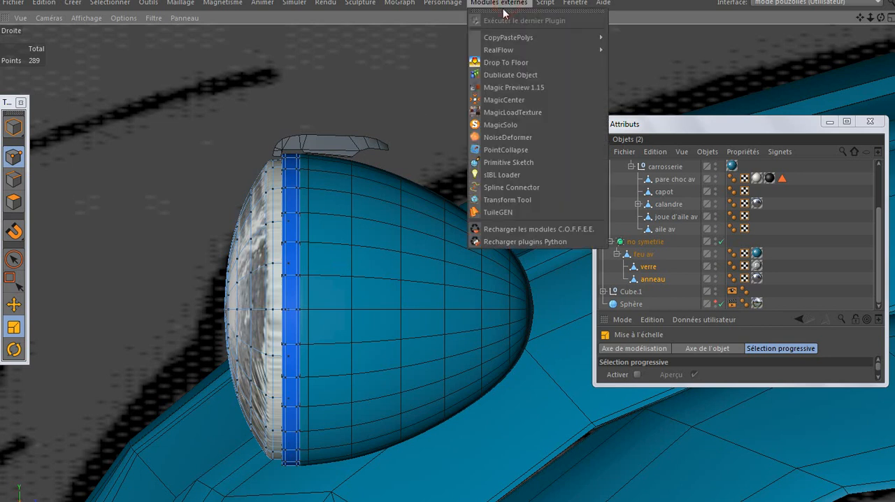
left_click(493, 100)
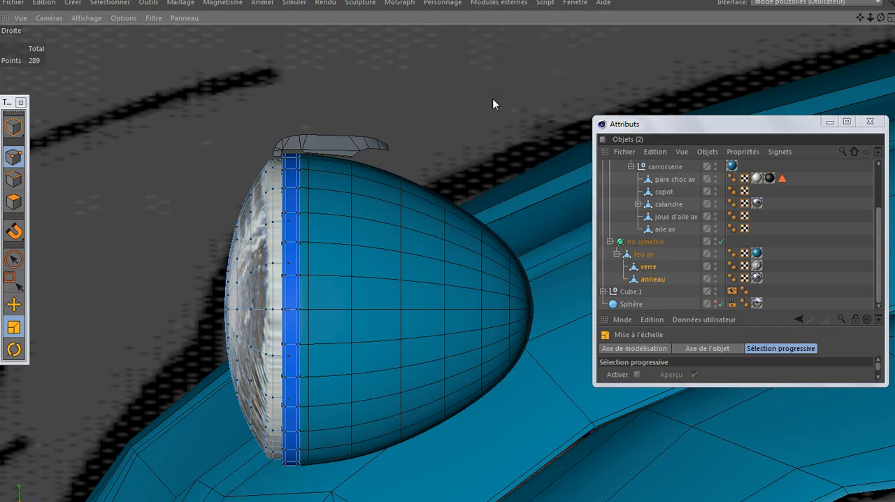
Return verre and anneau to whole-object editing and lock the Z axis for scaling in the right side view
middle_click(267, 148)
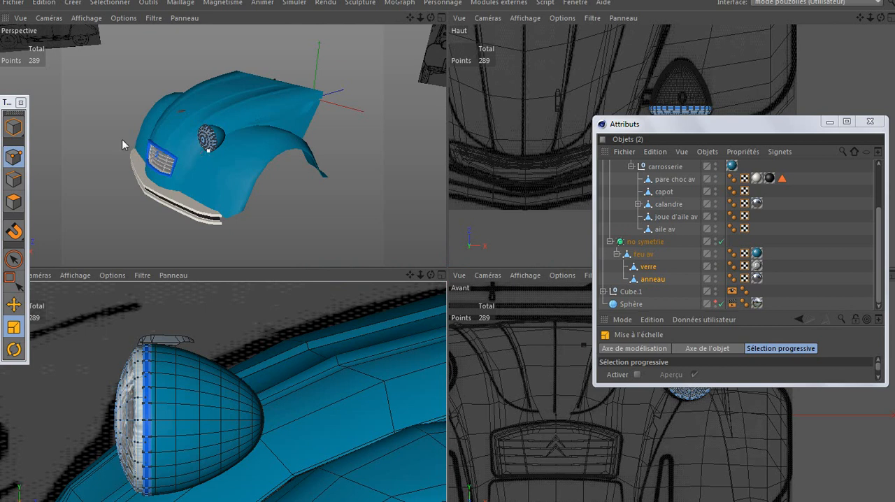
left_click(14, 126)
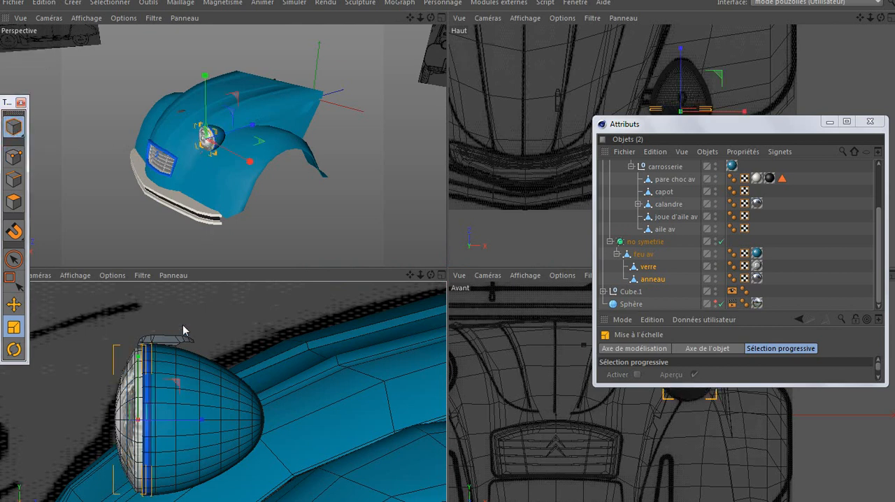
middle_click(174, 349)
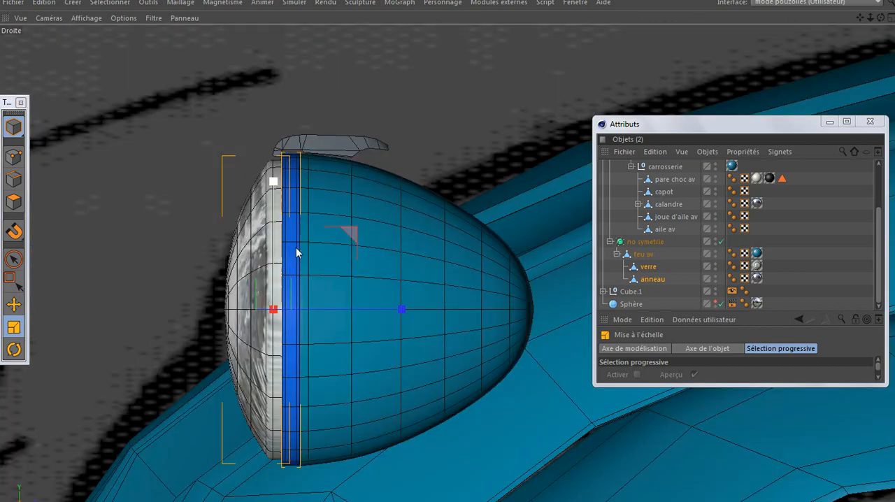
scroll(309, 235, "up", 2)
scroll(308, 235, "up", 1)
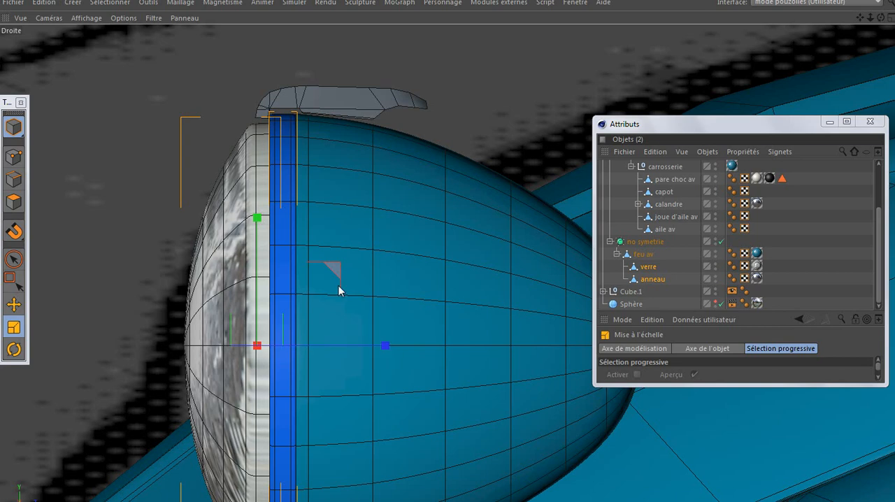
key("ctrl+Tab")
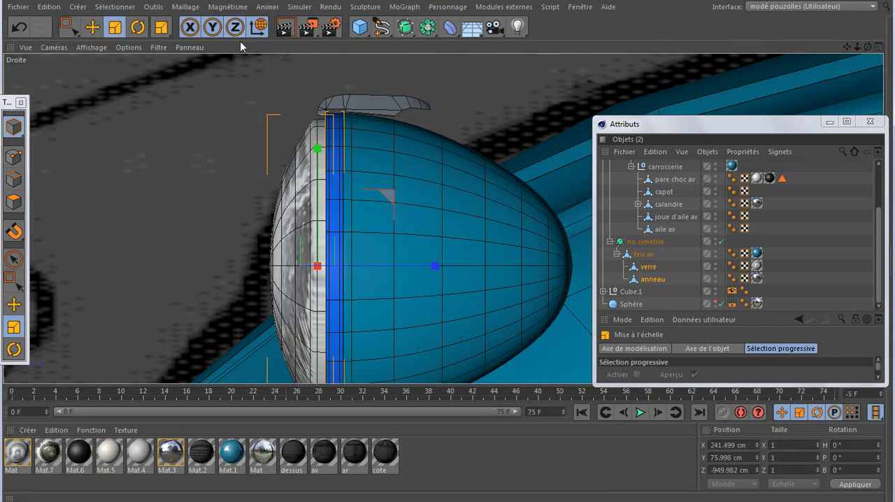
left_click_drag(9, 103, 23, 66)
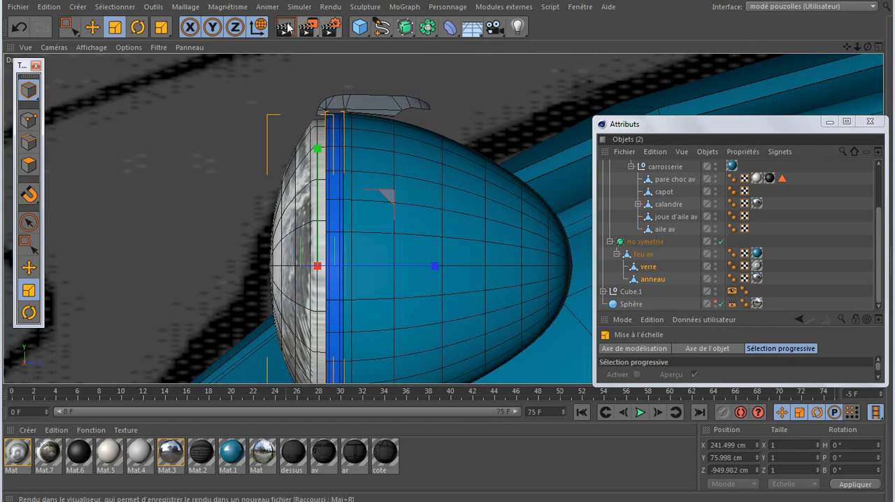
left_click(235, 30)
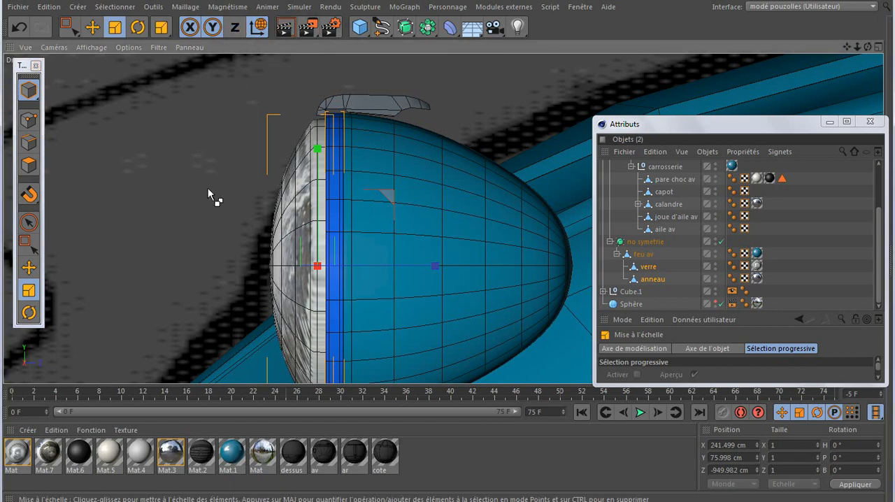
key("ctrl+Tab")
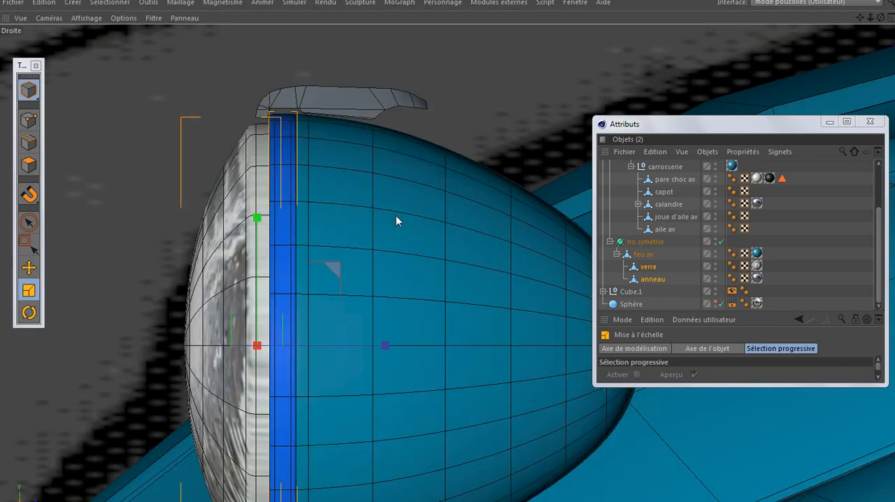
Scale verre and anneau up slightly in X and Y so the blue rim fits just under the agrafe clip
left_click_drag(399, 222, 402, 222)
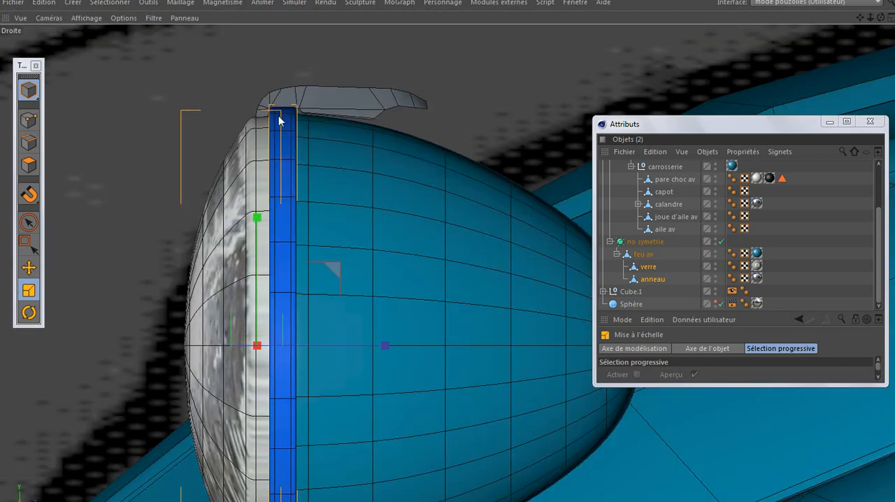
scroll(280, 115, "up", 4)
scroll(280, 117, "up", 5)
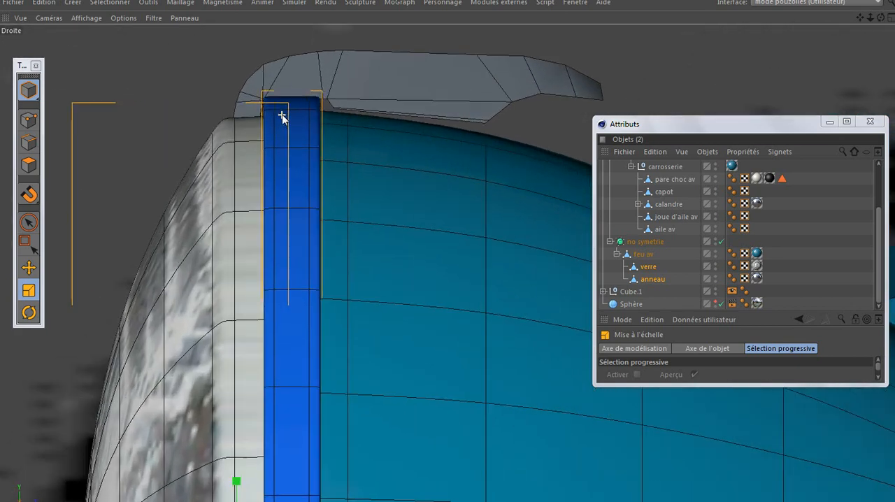
left_click_drag(419, 167, 416, 170)
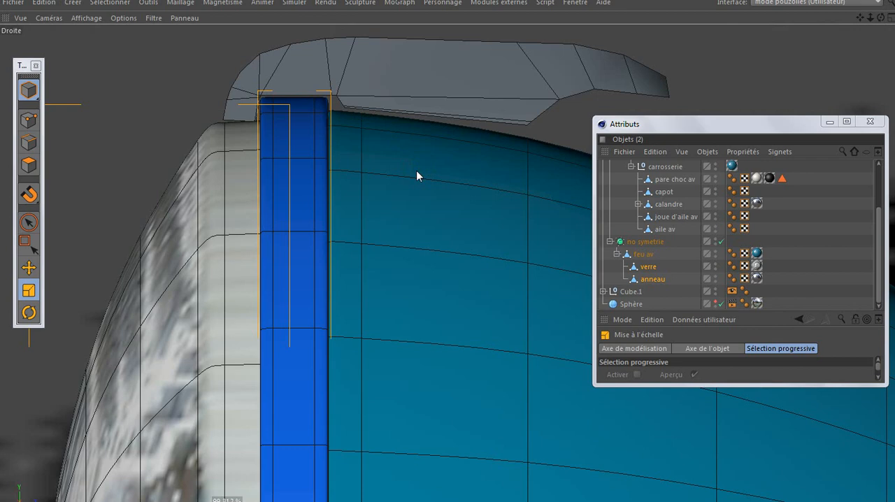
scroll(263, 106, "up", 4)
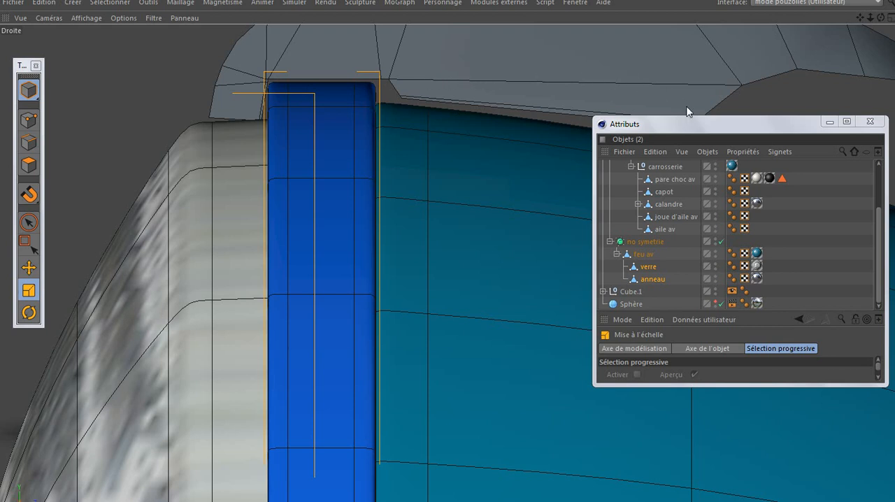
Select the agrafe object in point mode and activate rectangle selection, checking that it is not limited to visible elements
scroll(668, 218, "up", 3)
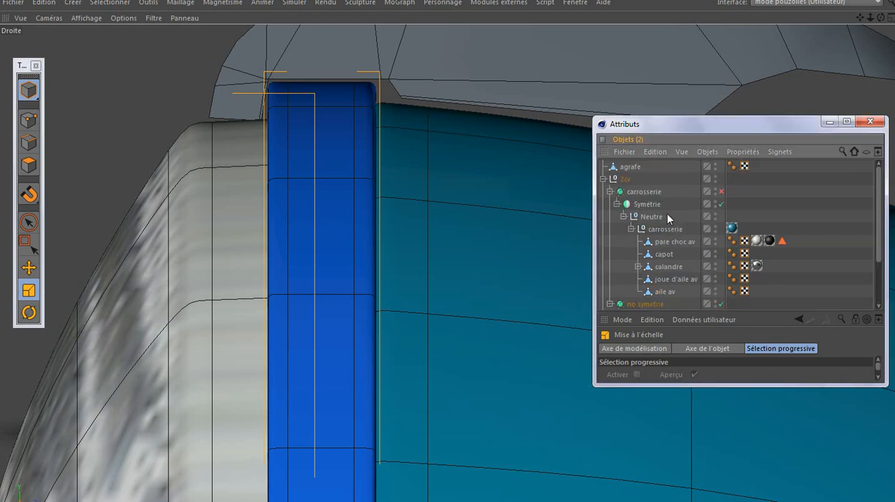
left_click(638, 168)
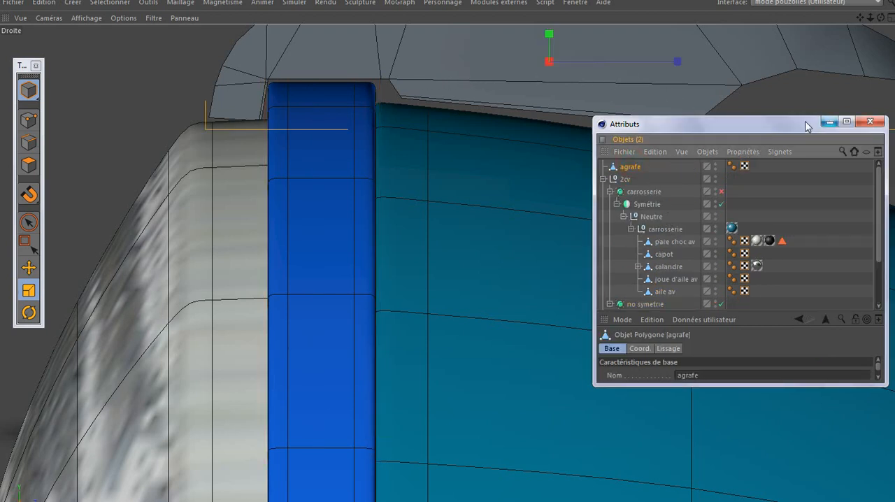
left_click_drag(808, 126, 637, 363)
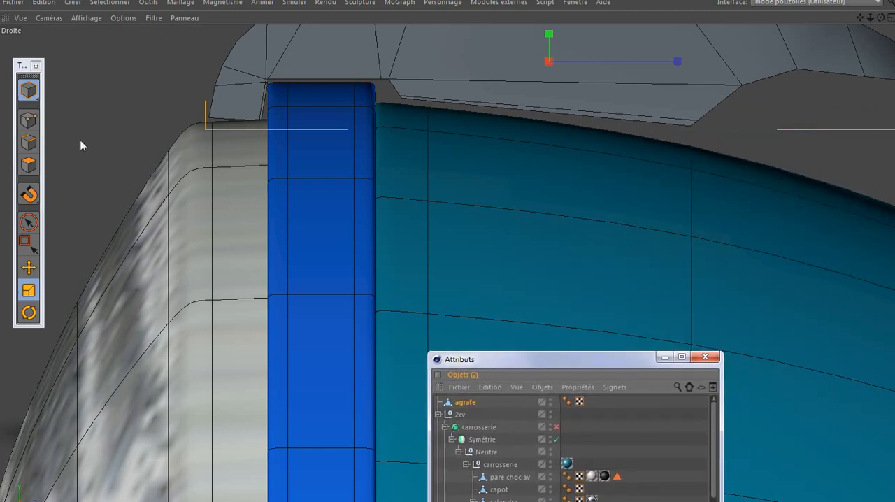
left_click(28, 120)
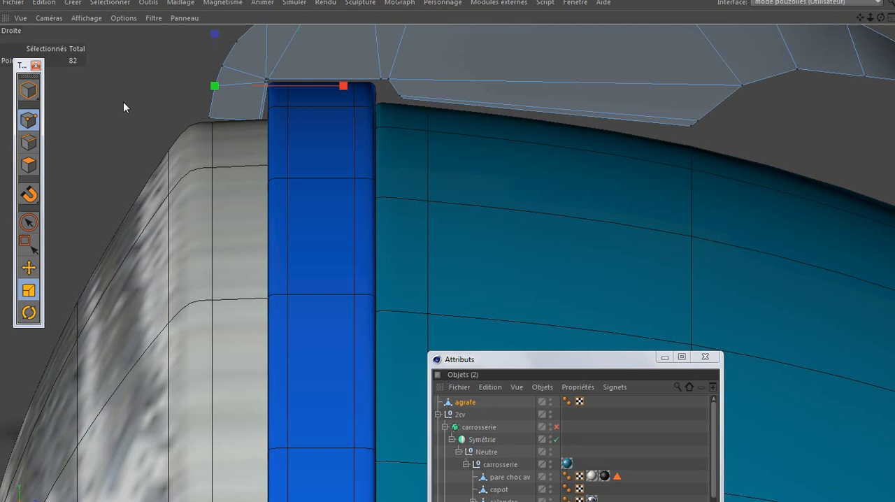
left_click(27, 240)
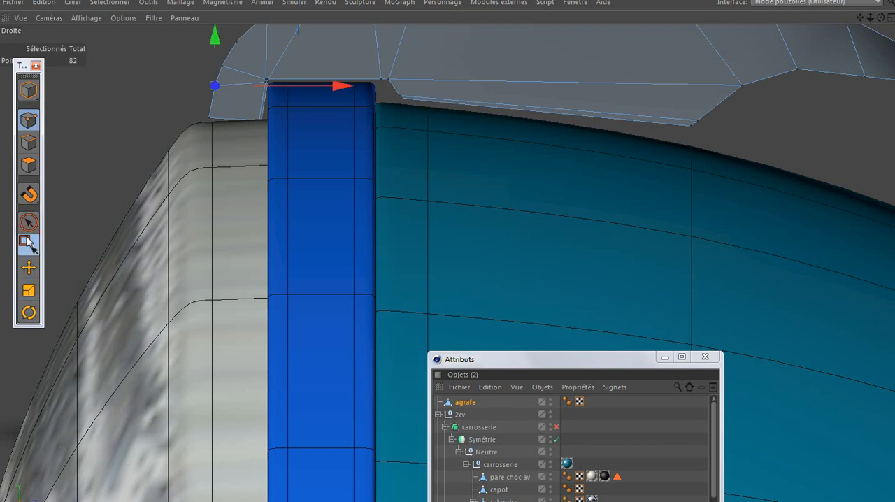
left_click_drag(594, 360, 641, 137)
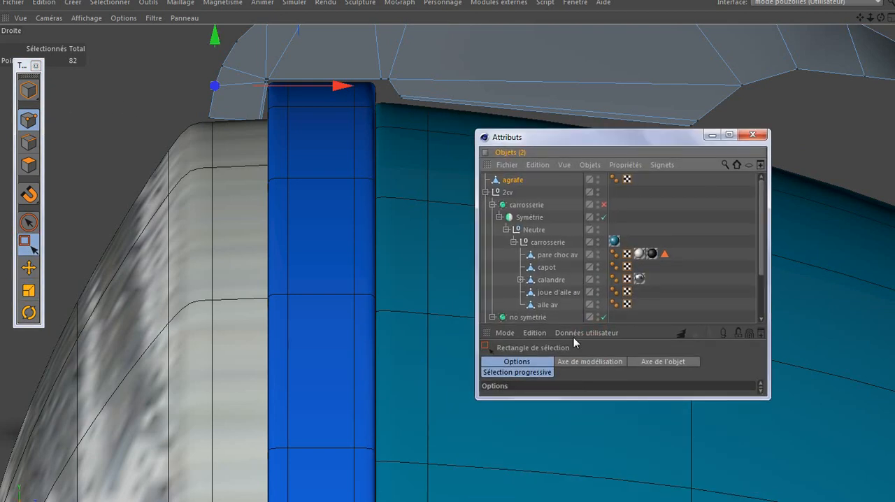
left_click_drag(596, 325, 599, 259)
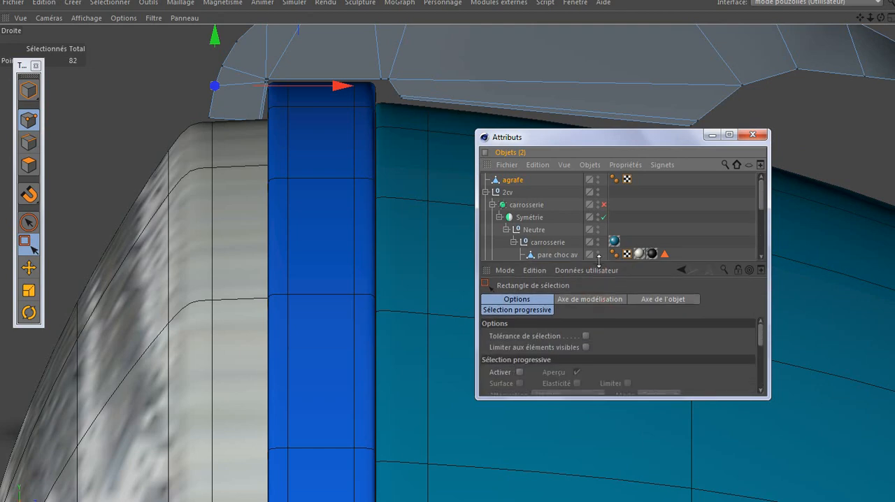
left_click(712, 135)
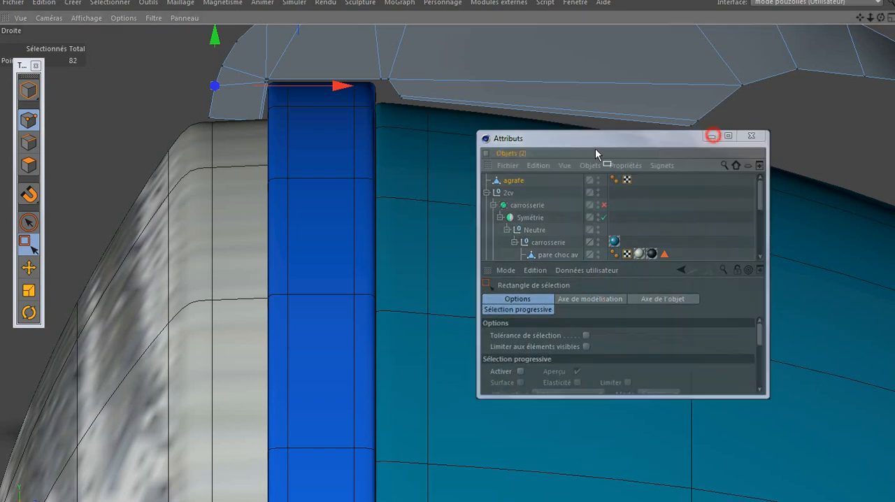
Move the front lip's lower inner points toward the blue rim and its lower outer points down onto the glass
scroll(270, 127, "up", 4)
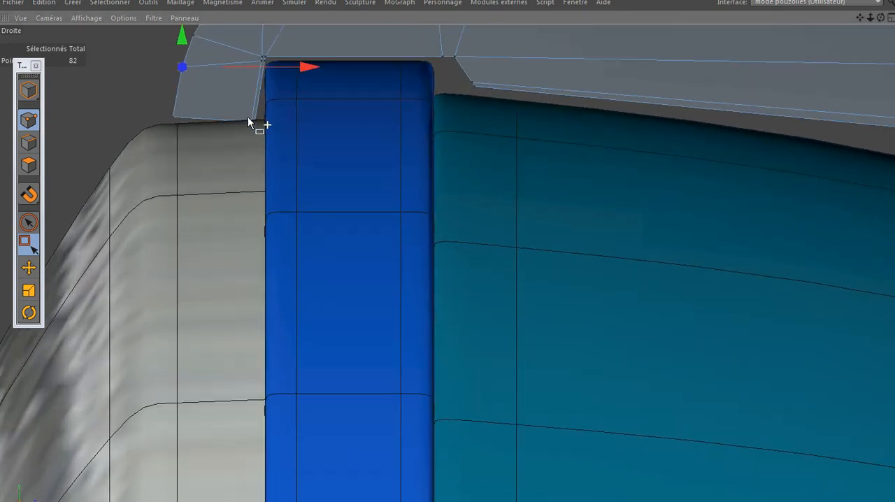
left_click_drag(267, 95, 241, 137)
left_click_drag(326, 49, 333, 45)
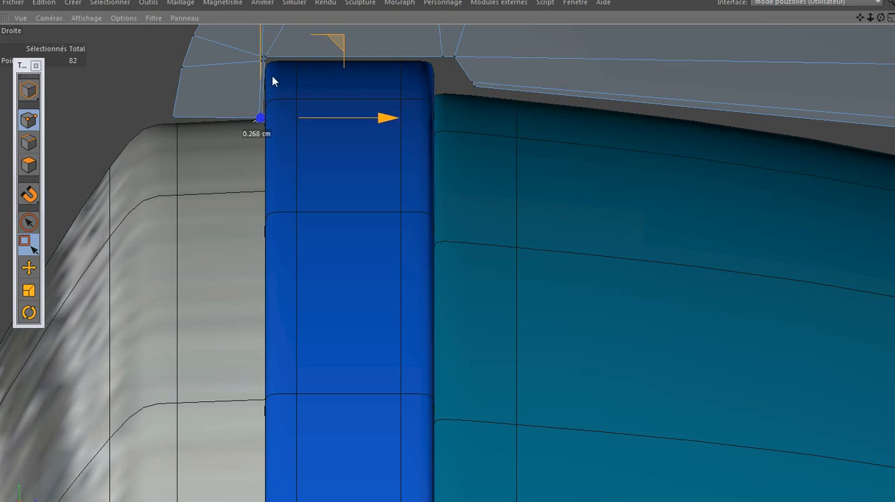
left_click_drag(194, 97, 161, 126)
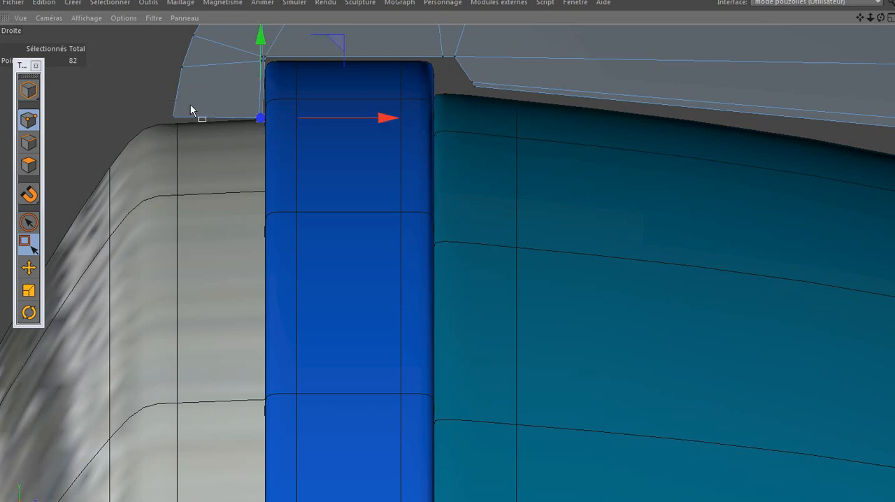
left_click_drag(249, 40, 244, 56)
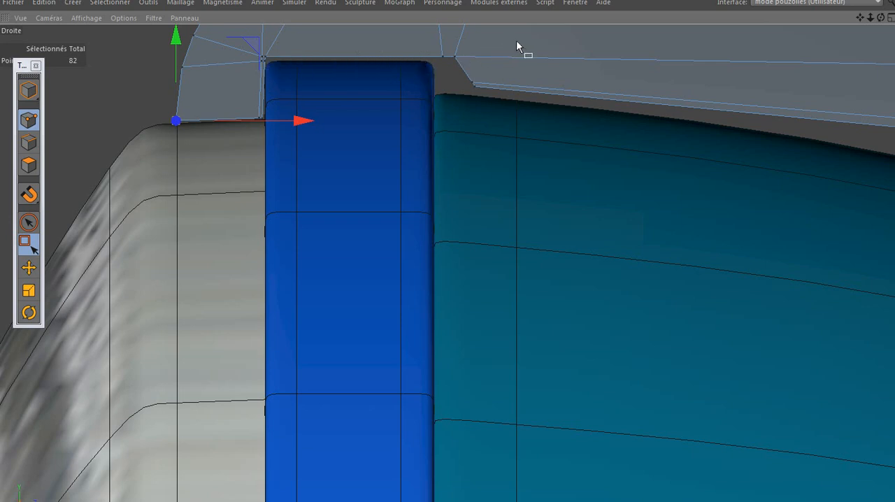
Move the clip's points behind the blue rim forward, so the notch closes against the rim's rear edge
left_click_drag(516, 42, 439, 100)
left_click_drag(560, 75, 538, 79)
left_click_drag(467, 81, 435, 97)
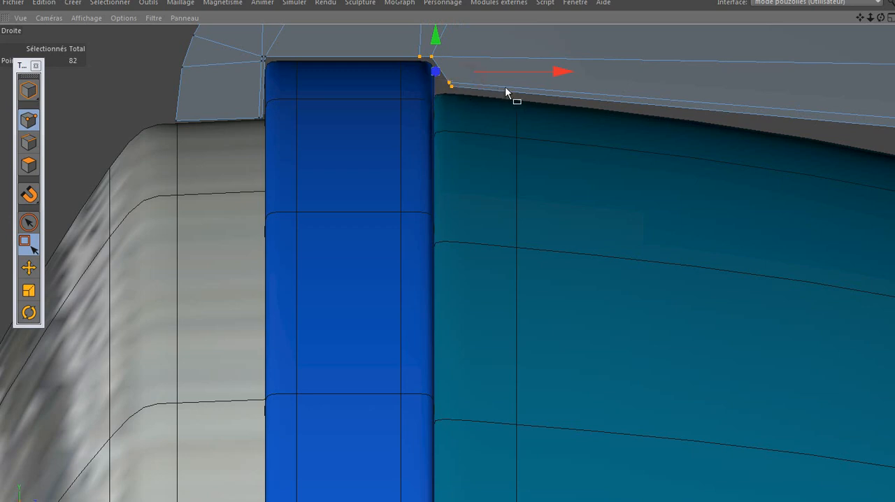
left_click_drag(513, 83, 507, 89)
left_click_drag(446, 52, 408, 64)
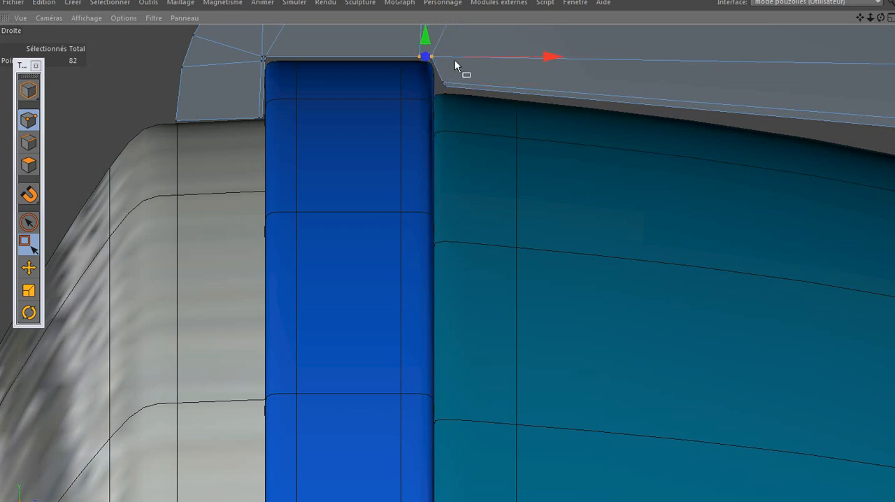
left_click_drag(468, 59, 470, 56)
scroll(290, 160, "down", 5)
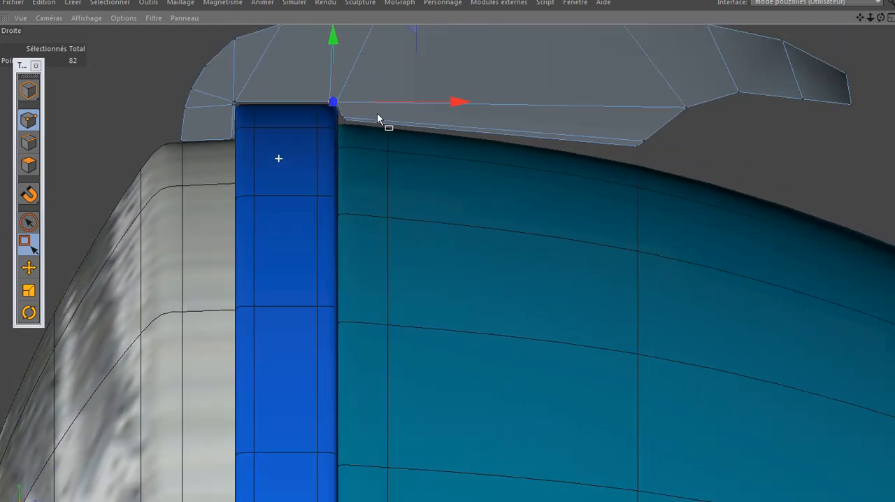
Lower the clip's bottom points just behind the blue rim onto the teal headlight shell
left_click(343, 119)
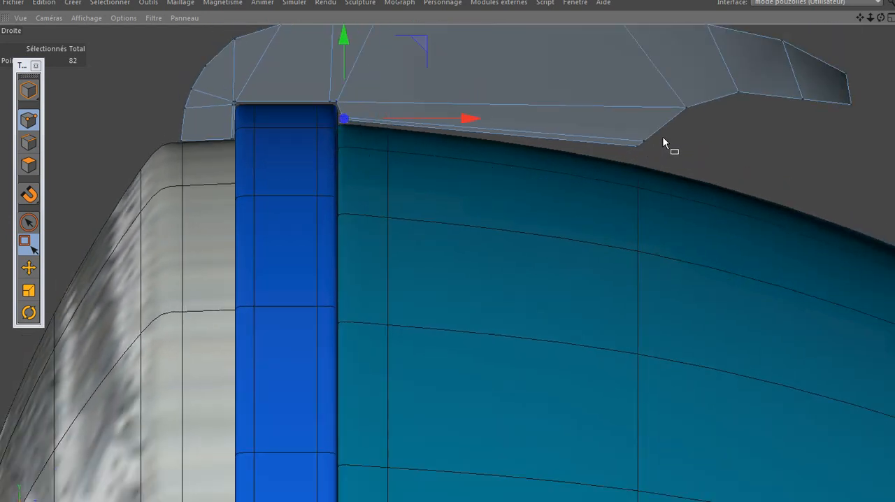
scroll(610, 187, "down", 3)
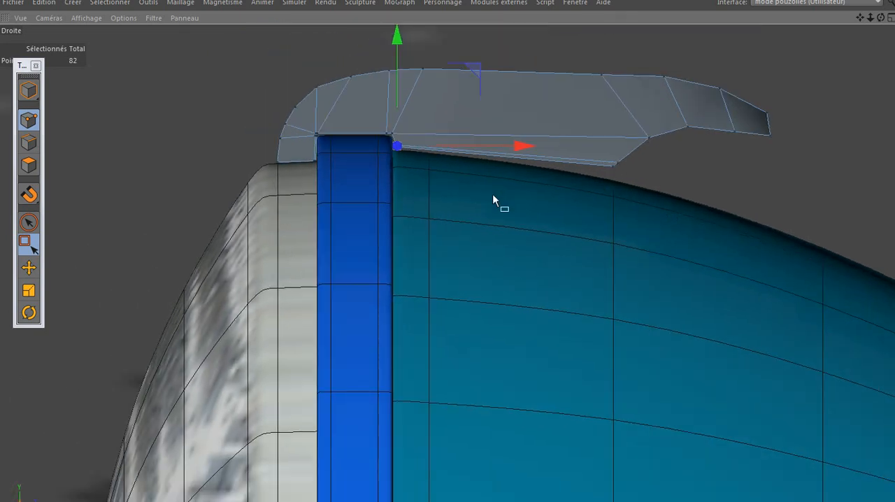
scroll(396, 144, "up", 3)
scroll(393, 144, "up", 4)
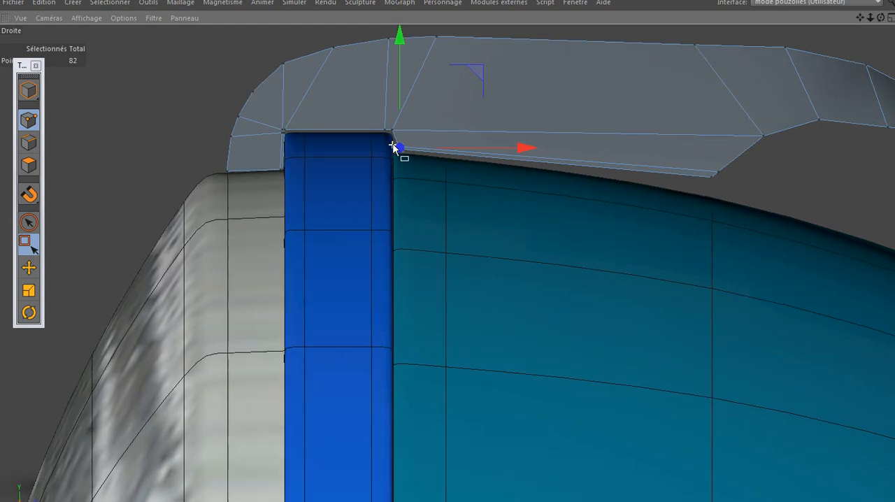
left_click_drag(405, 40, 405, 43)
scroll(231, 165, "down", 3)
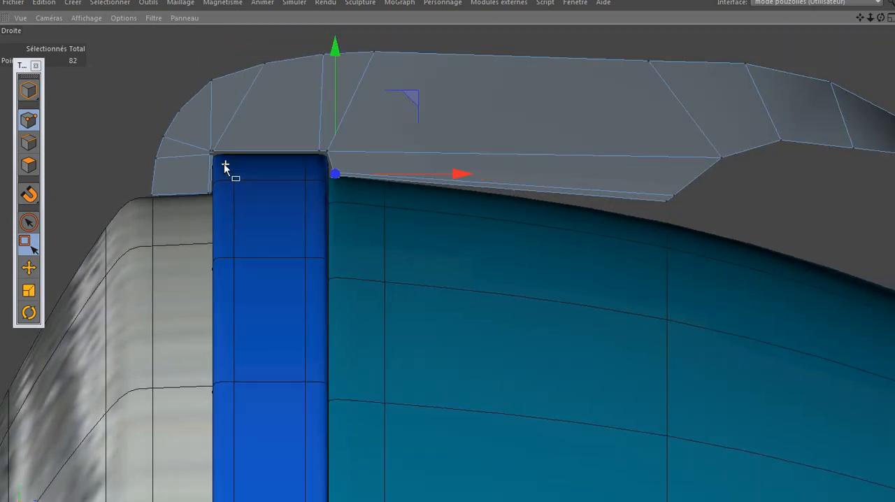
Lower the clip's whole rear section onto the headlight shell and move the raised point down in line with its upper edge
scroll(226, 168, "down", 2)
left_click_drag(834, 57, 536, 220)
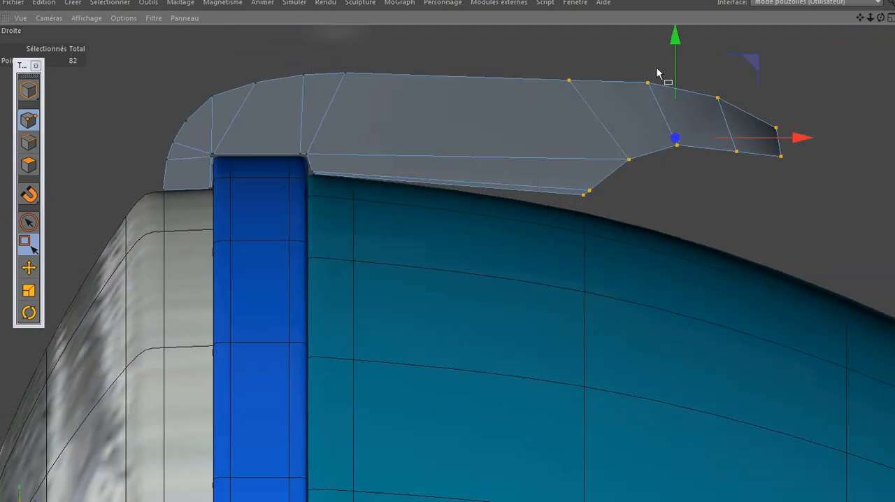
left_click_drag(674, 39, 671, 48)
left_click_drag(671, 50, 666, 55)
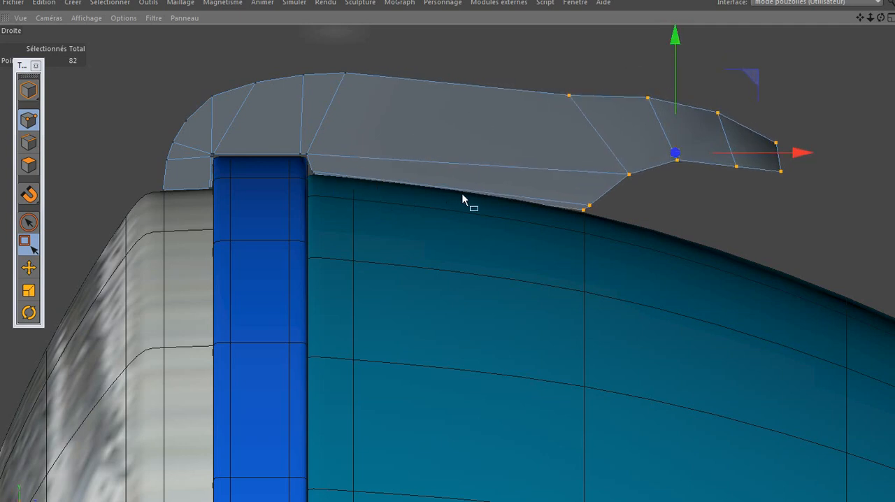
left_click(648, 97)
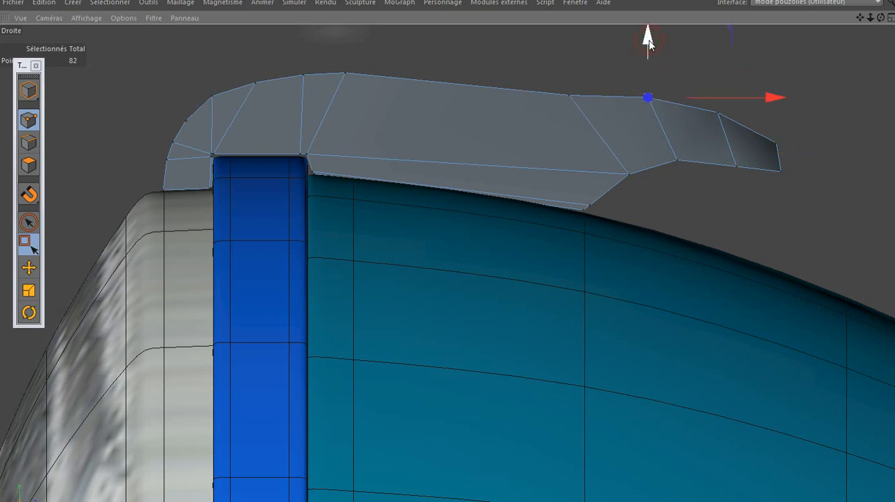
left_click_drag(649, 40, 650, 52)
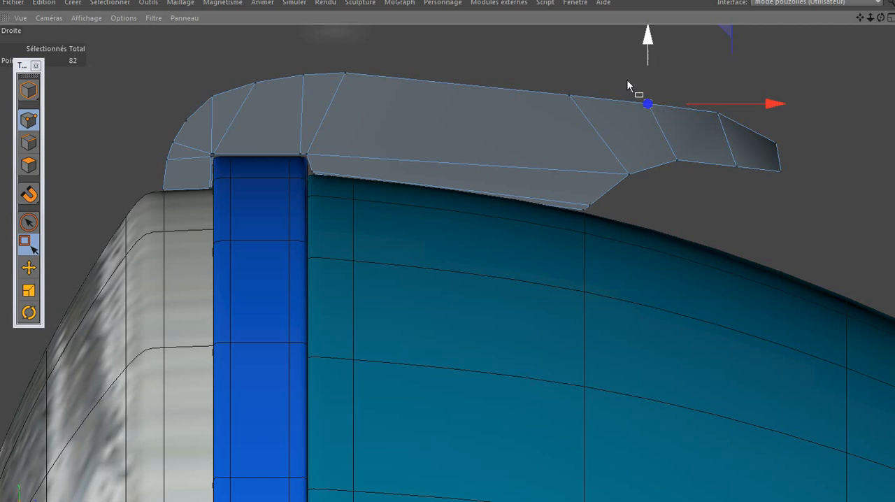
Cut an extra edge loop across the middle of the clip's long section with the Knife
scroll(440, 199, "up", 5)
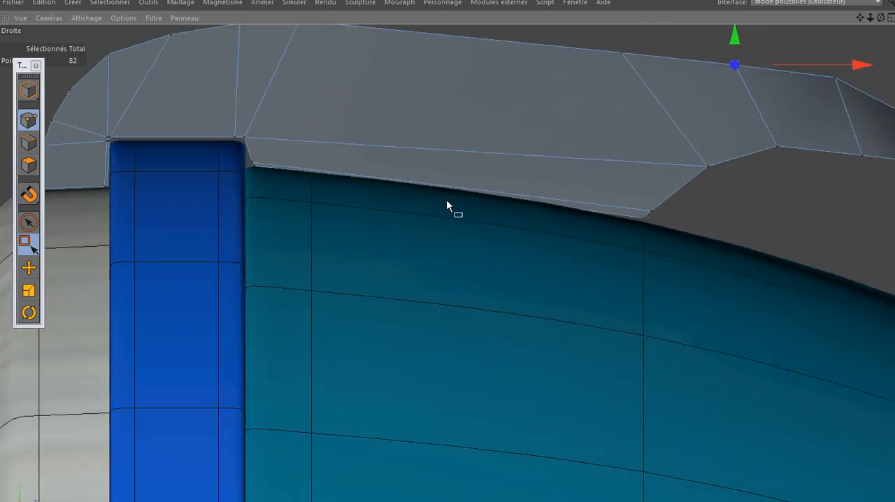
key("k")
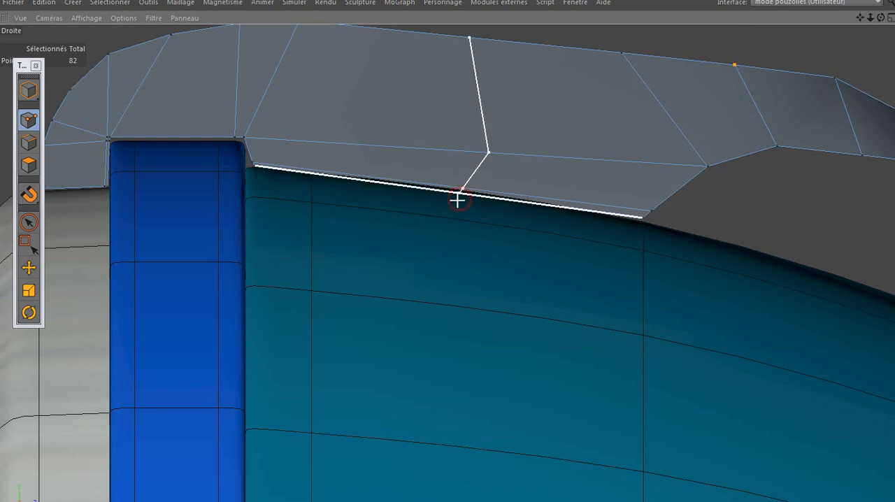
left_click(458, 198)
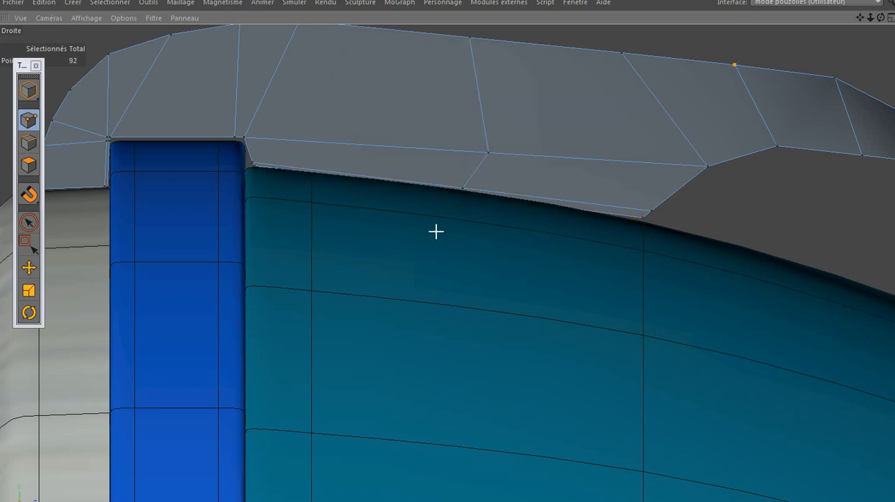
Select the lower points of the middle cut and shift them vertically to follow the headlight shell's curve
key("0")
left_click_drag(506, 166, 443, 208)
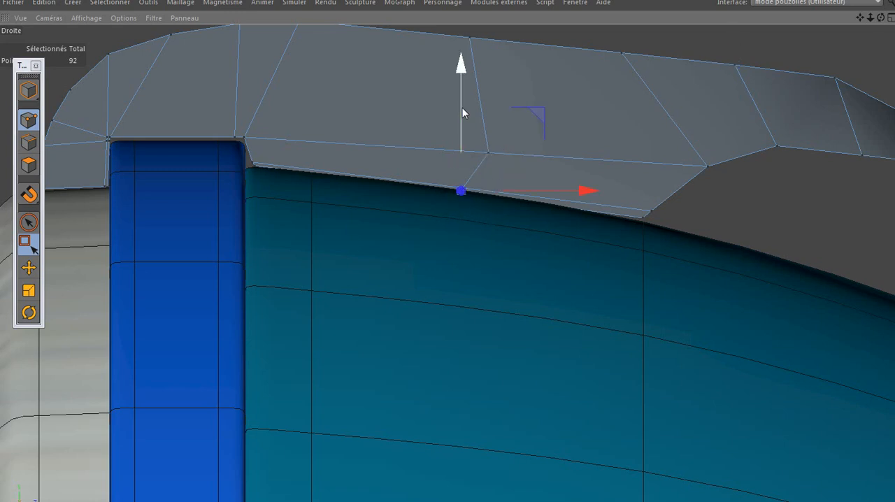
left_click(463, 109)
left_click_drag(463, 111, 470, 102)
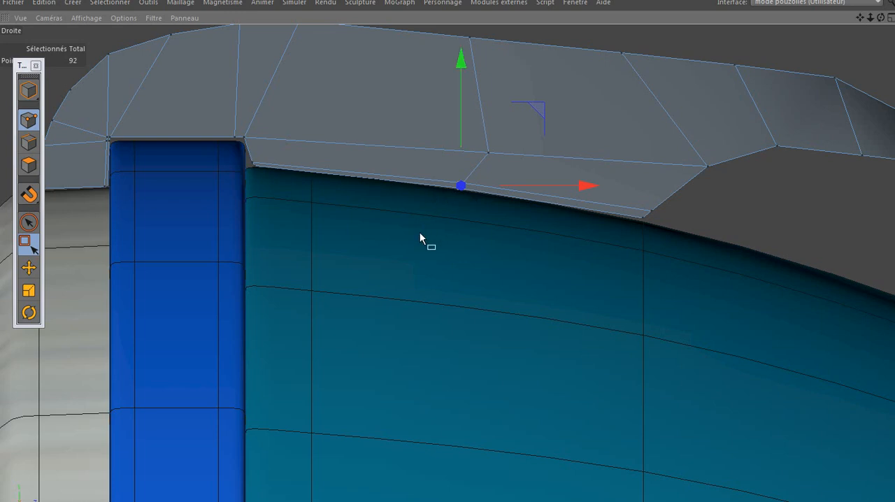
scroll(415, 235, "down", 1)
scroll(416, 238, "down", 1)
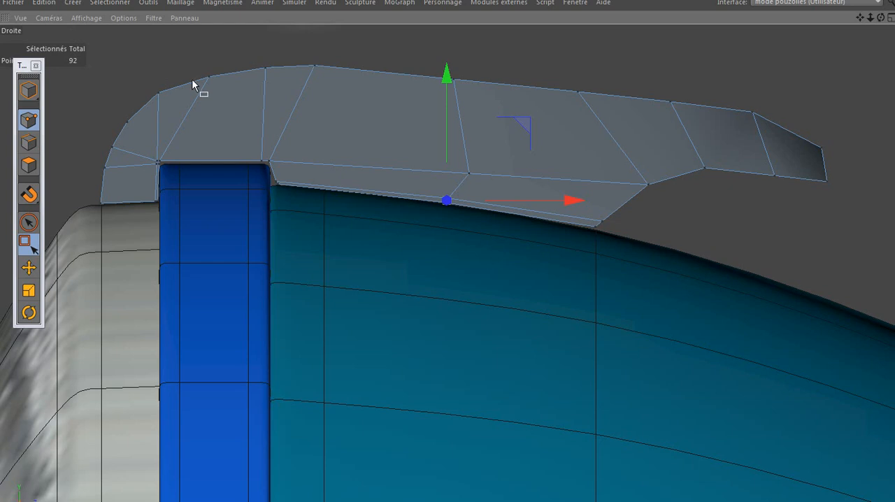
Undo the point adjustment and the middle cut, dismissing the Windows colour scheme dialog
key("ctrl+z")
key("ctrl+z")
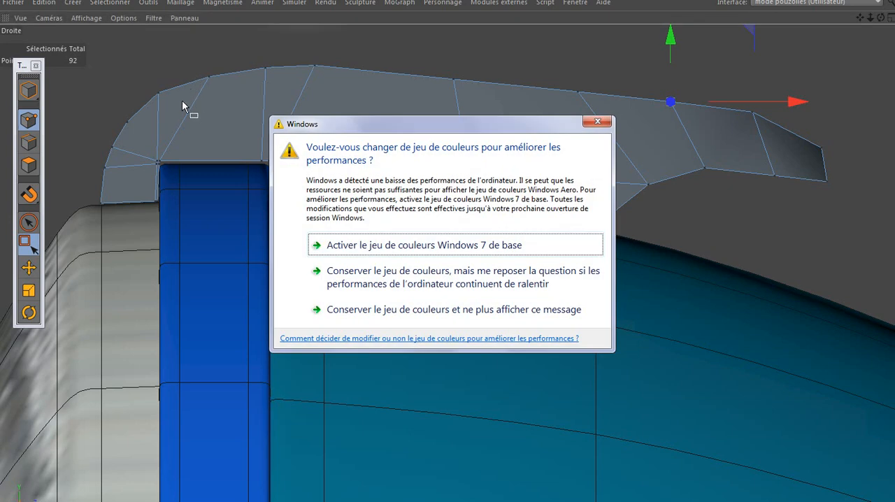
left_click(596, 124)
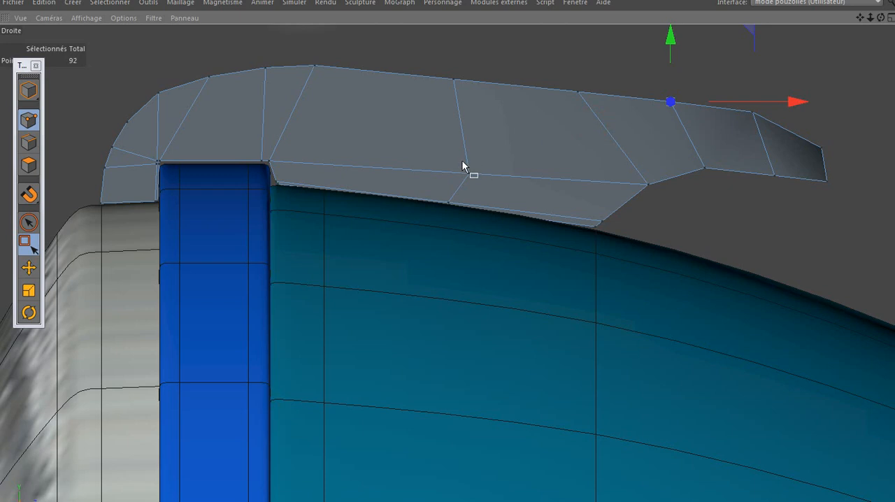
left_click(464, 163, "ctrl")
scroll(450, 177, "down", 3)
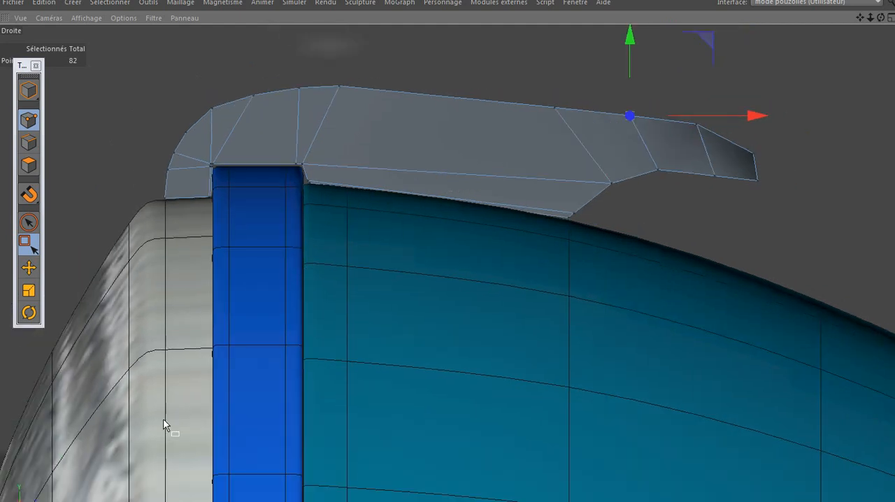
Enable the carrosserie subdivision surface again in the object hierarchy
key("shift+F5")
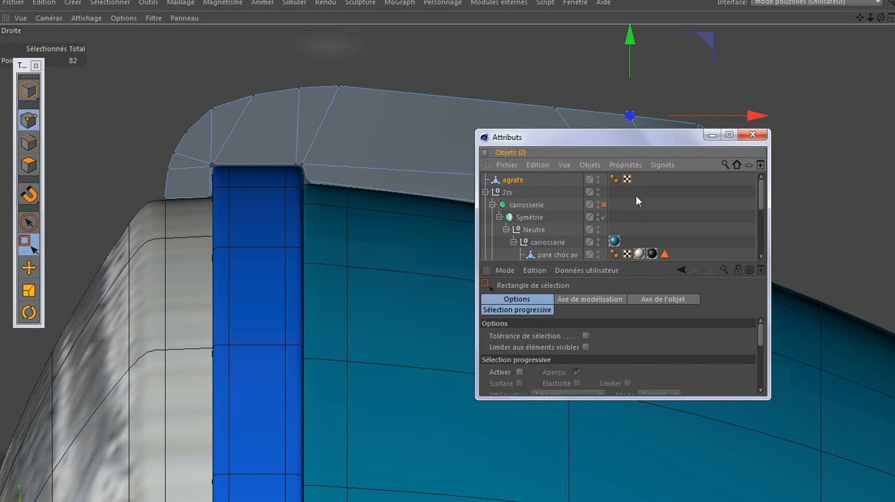
left_click_drag(642, 145, 753, 305)
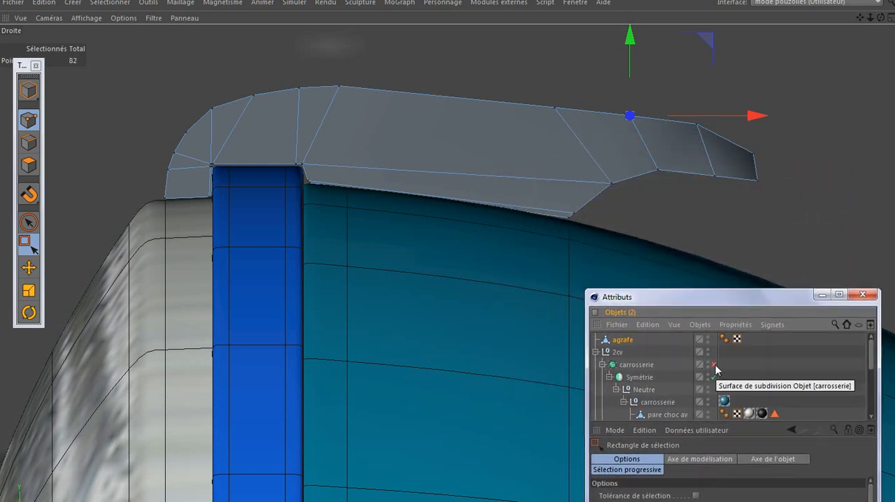
left_click(713, 365)
left_click_drag(722, 294, 703, 152)
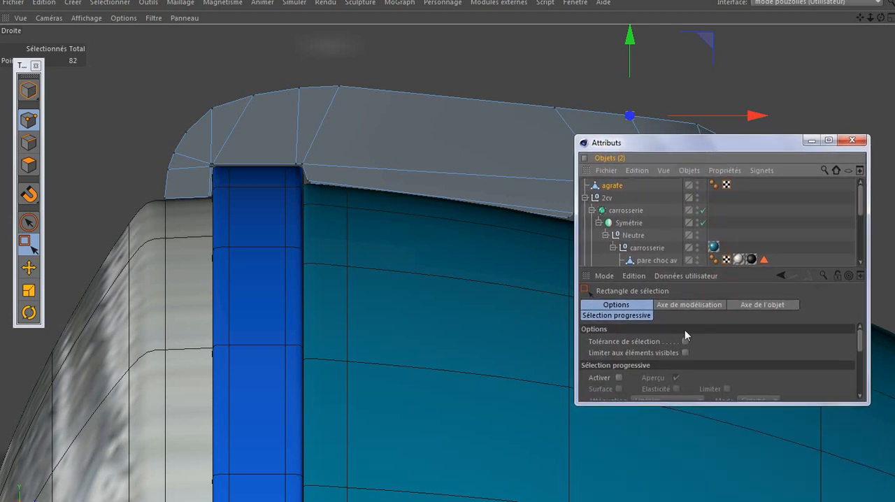
Enlarge the object hierarchy and make agrafe a child of feu av under the no symetrie subdivision surface
left_click_drag(700, 404, 701, 481)
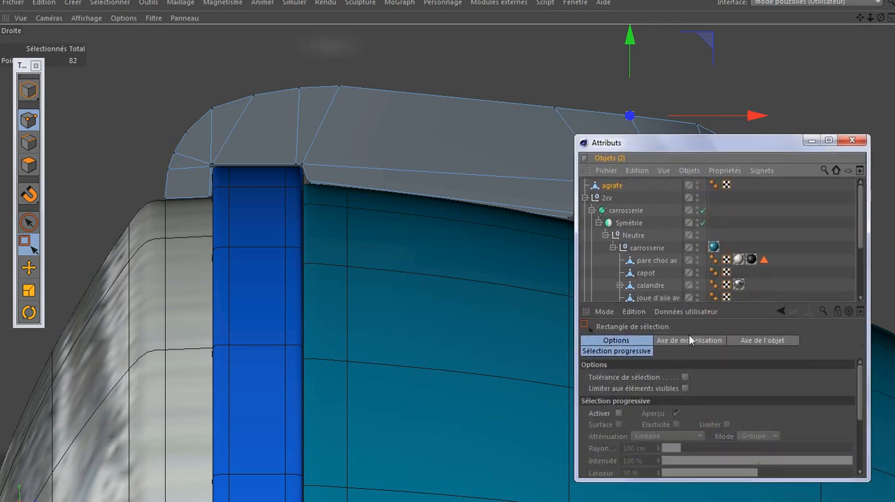
left_click_drag(698, 306, 689, 389)
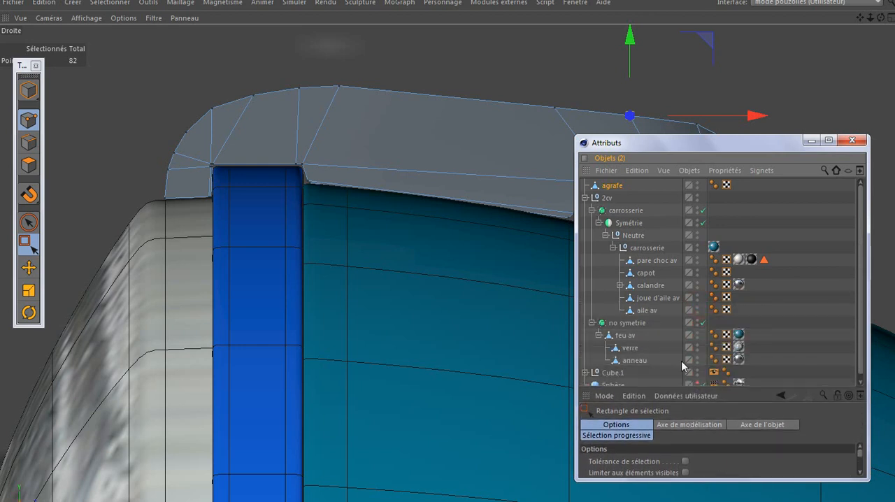
left_click_drag(614, 186, 634, 345)
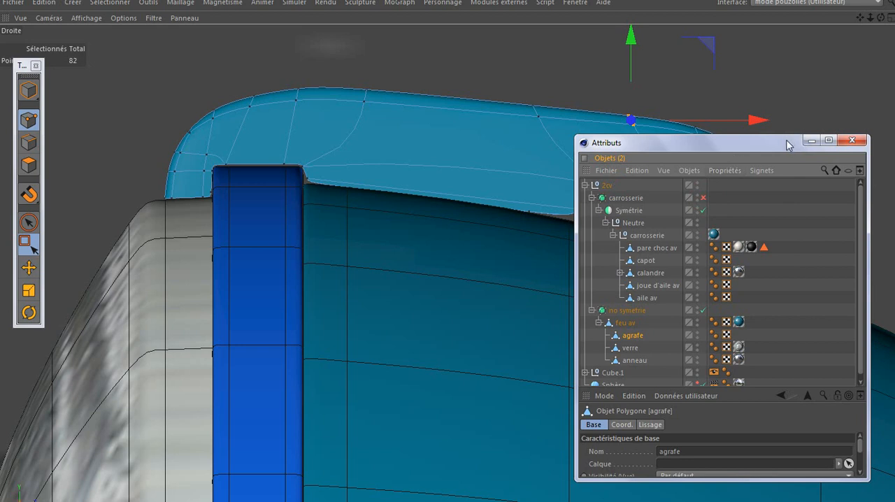
left_click_drag(788, 144, 695, 299)
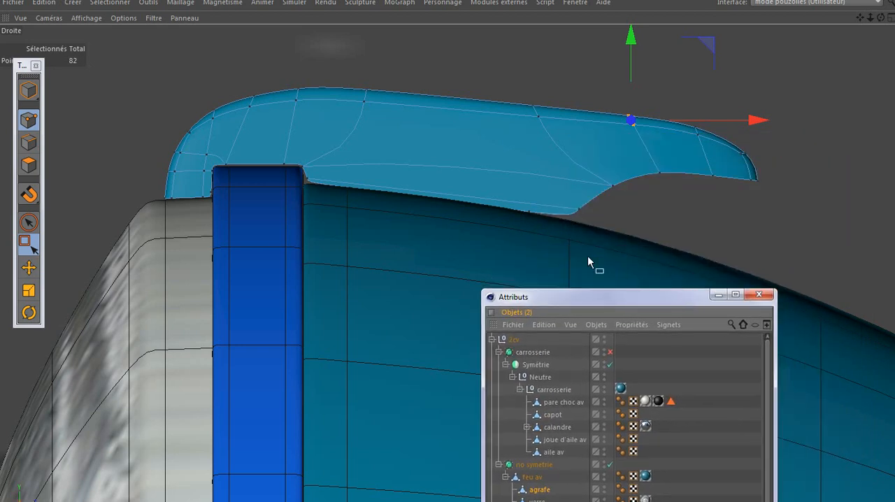
Select the clip's points at the front inner corner of the rim notch and nudge them horizontally against the rim
scroll(232, 175, "up", 5)
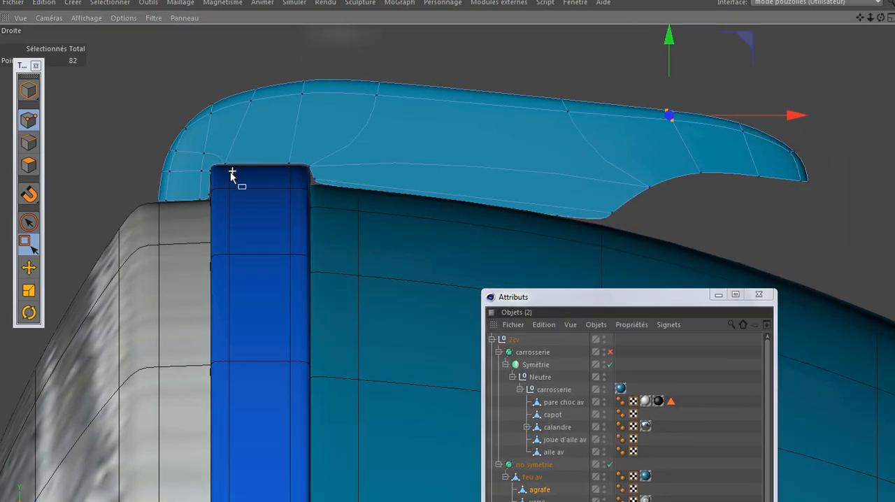
scroll(224, 180, "up", 1)
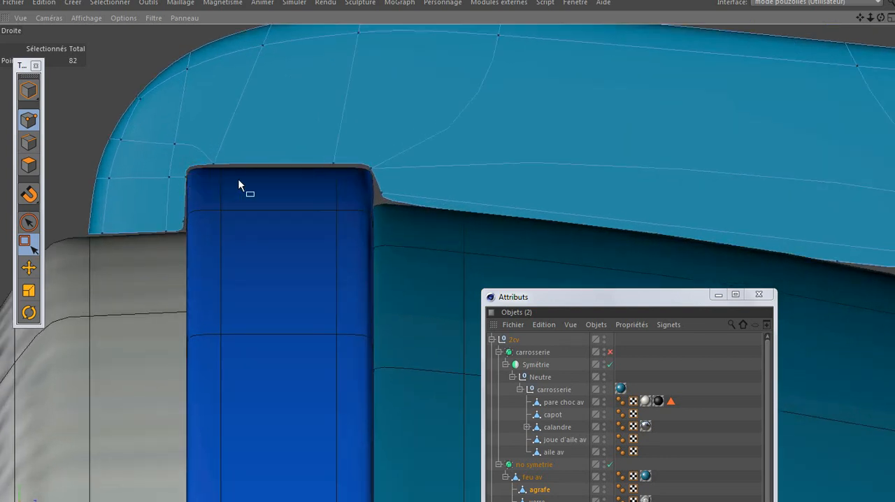
key("e")
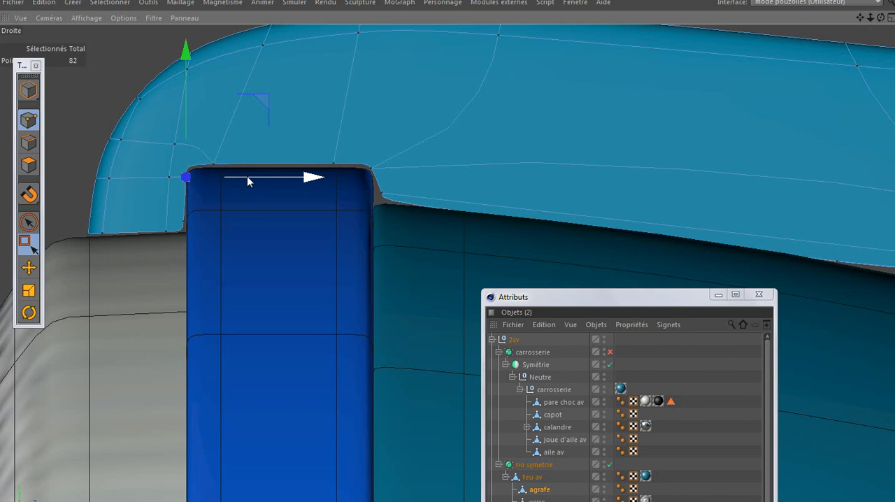
left_click_drag(248, 179, 247, 178)
scroll(295, 204, "down", 3)
scroll(295, 203, "down", 1)
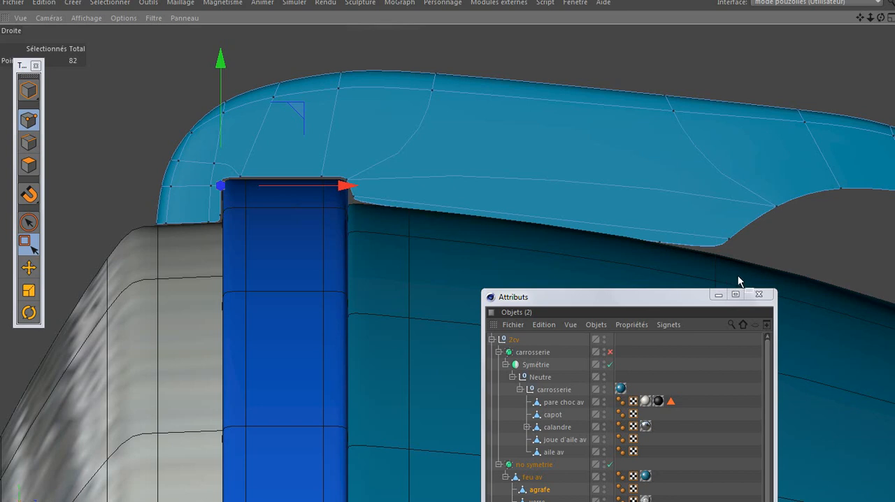
Enable the carrosserie subdivision surface again and minimise the object hierarchy window
left_click_drag(691, 289, 676, 149)
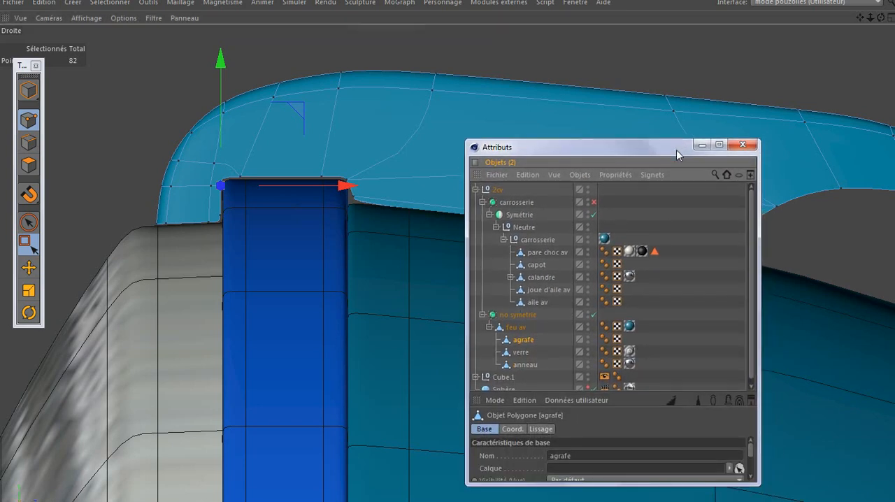
left_click(593, 203)
left_click(700, 145)
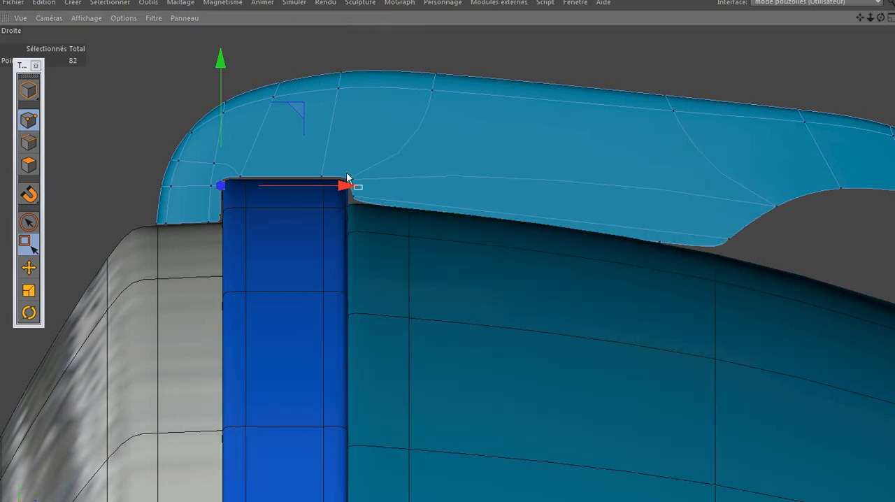
Move the whole agrafe clip sideways in the top view so it sits centred on the headlight
middle_click(183, 240)
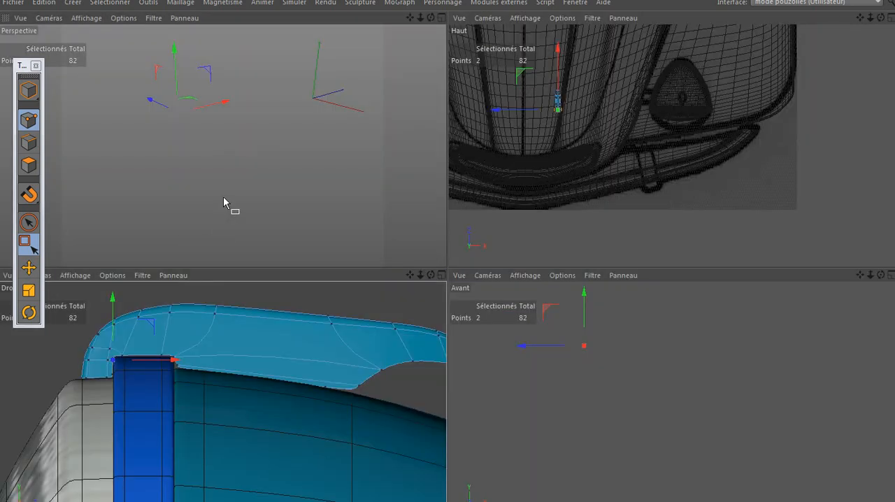
middle_click(224, 197)
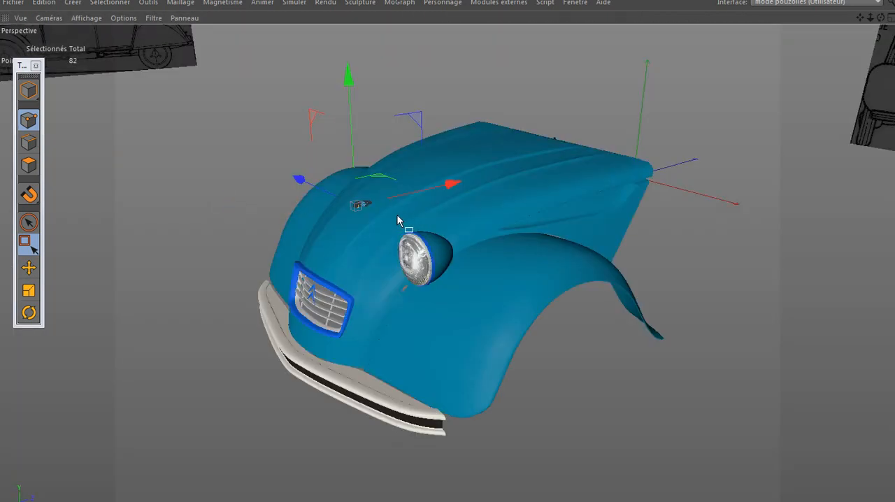
middle_click(346, 222)
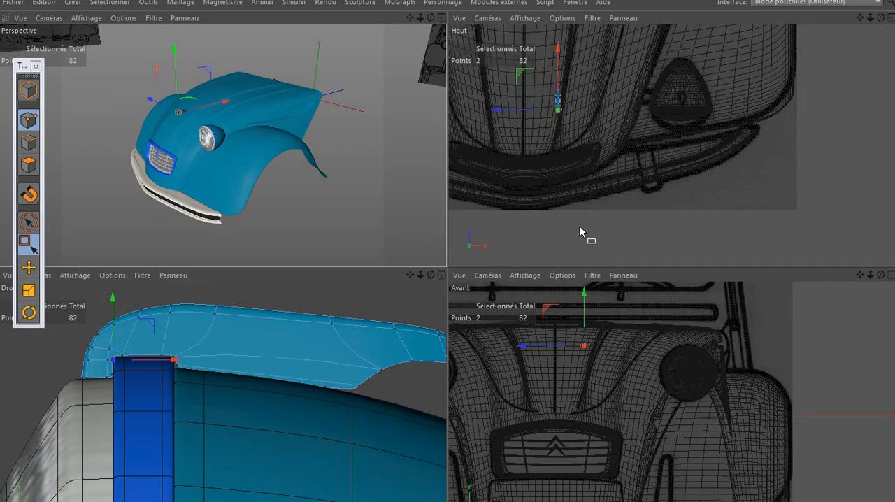
middle_click(577, 217)
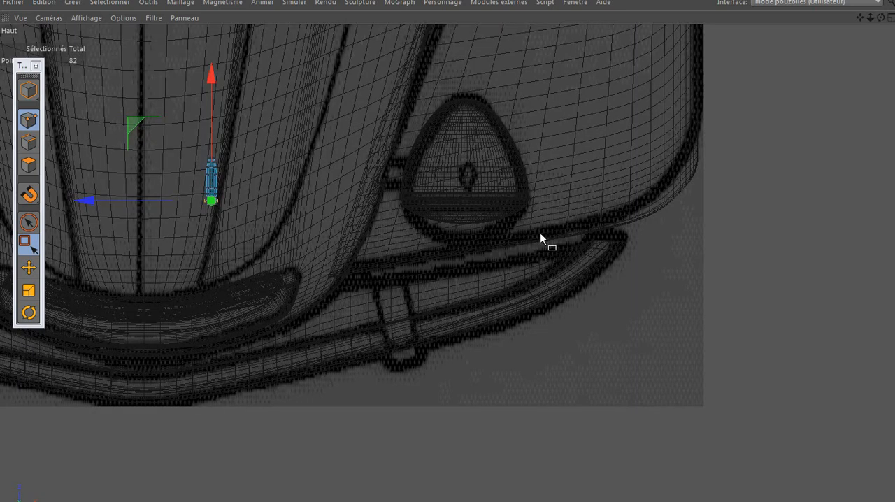
left_click(28, 89)
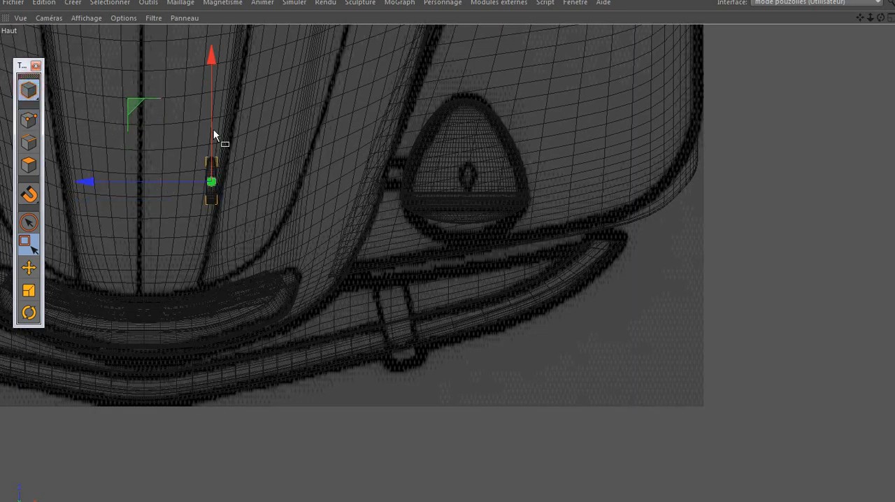
left_click_drag(192, 183, 398, 206)
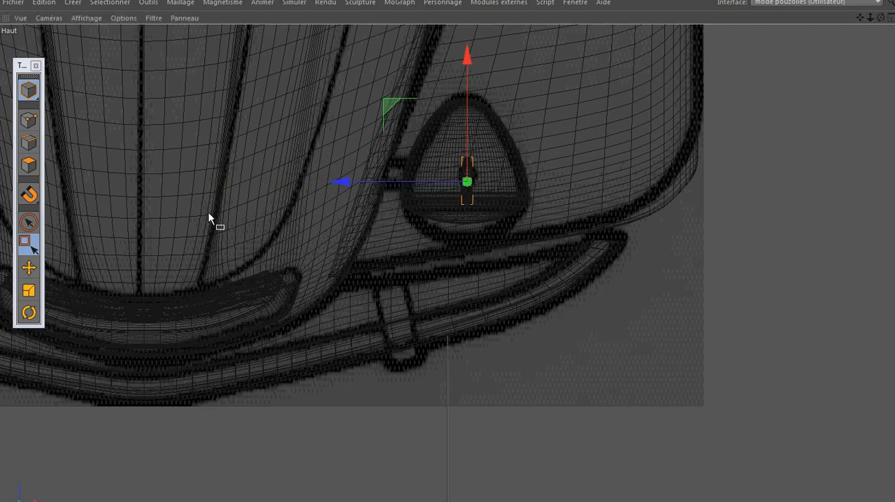
Examine the clip's fit on the headlight up close in the perspective view
middle_click(208, 212)
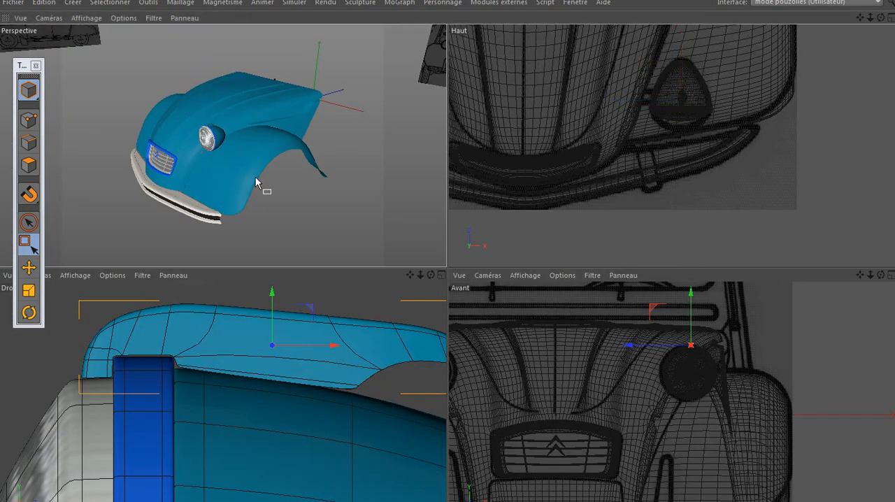
middle_click(266, 186)
scroll(443, 245, "up", 5)
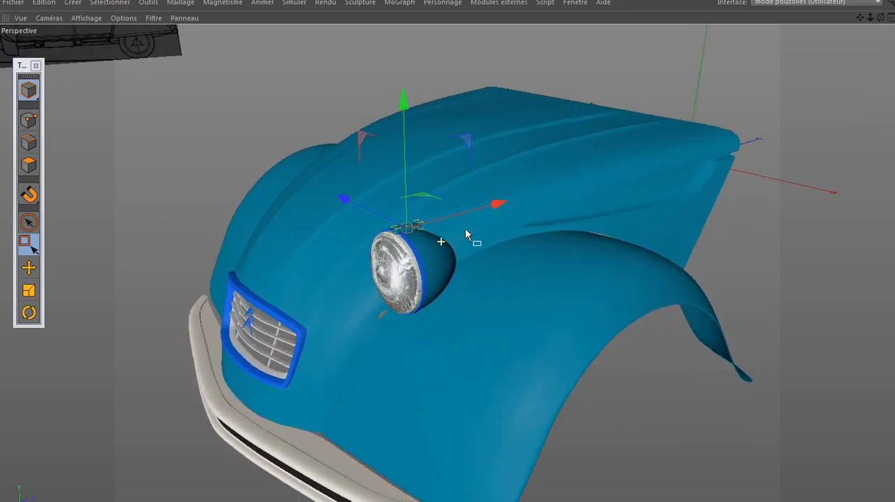
scroll(465, 229, "up", 5)
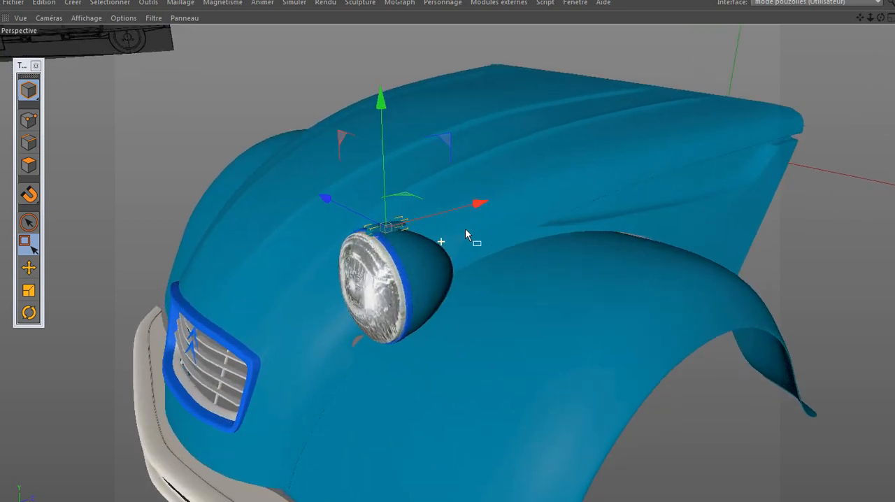
scroll(464, 229, "up", 5)
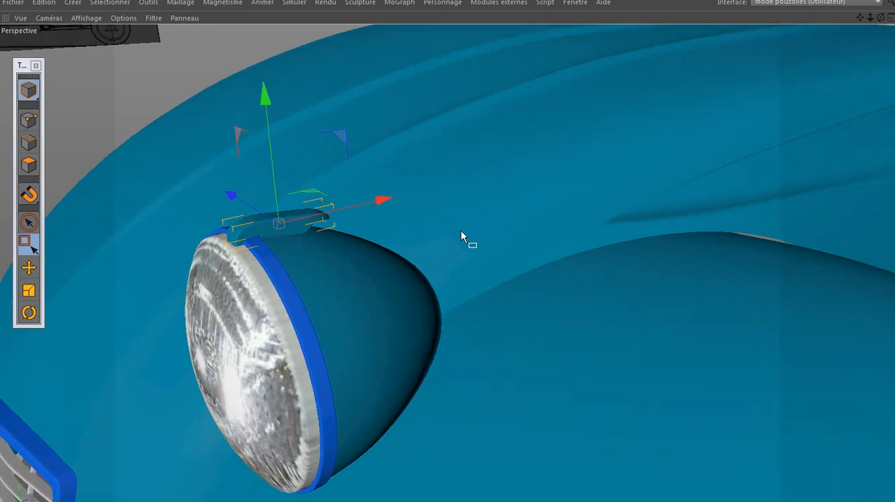
scroll(461, 231, "down", 6)
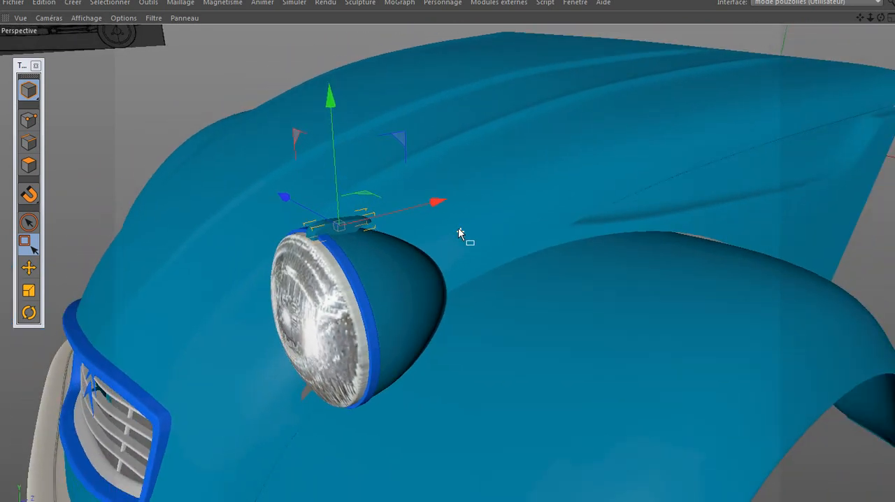
scroll(452, 222, "down", 6)
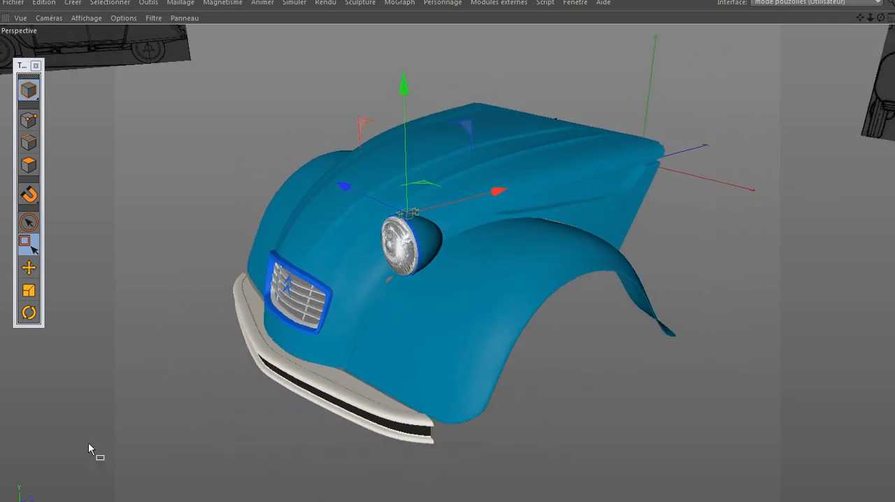
Collapse the feu av group in the object hierarchy and rename it feu av G
left_click(173, 447)
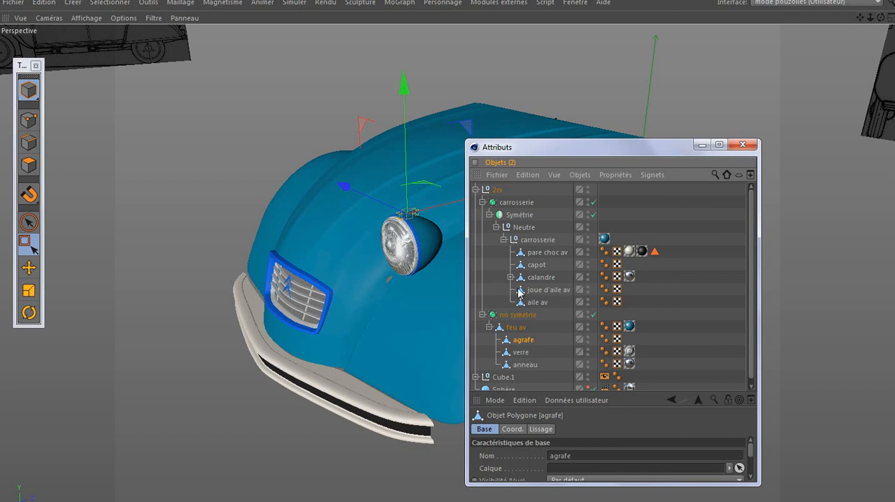
left_click(490, 327)
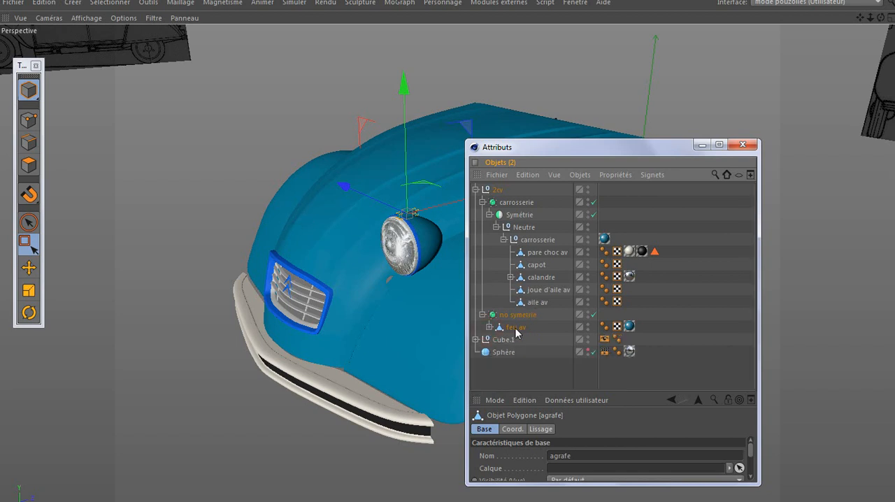
double_click(519, 327)
key("Return")
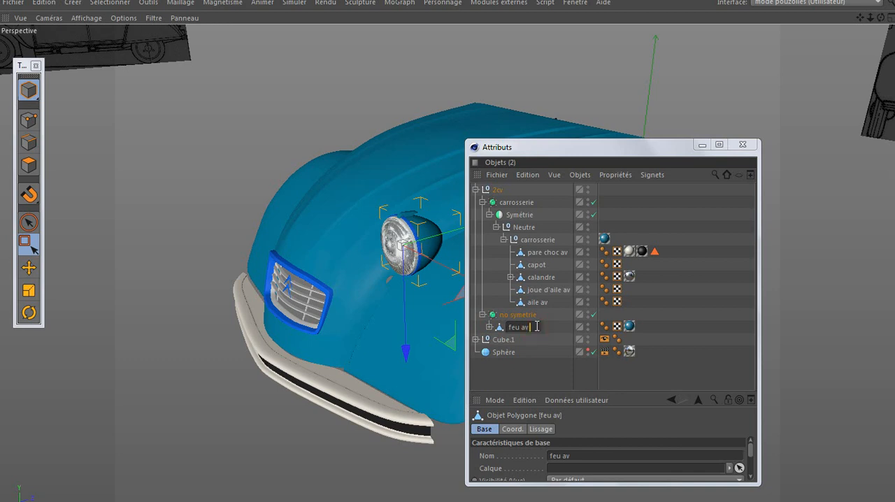
type("G")
Duplicate feu av G within no symetrie and rename the copy feu av D
left_click(504, 328)
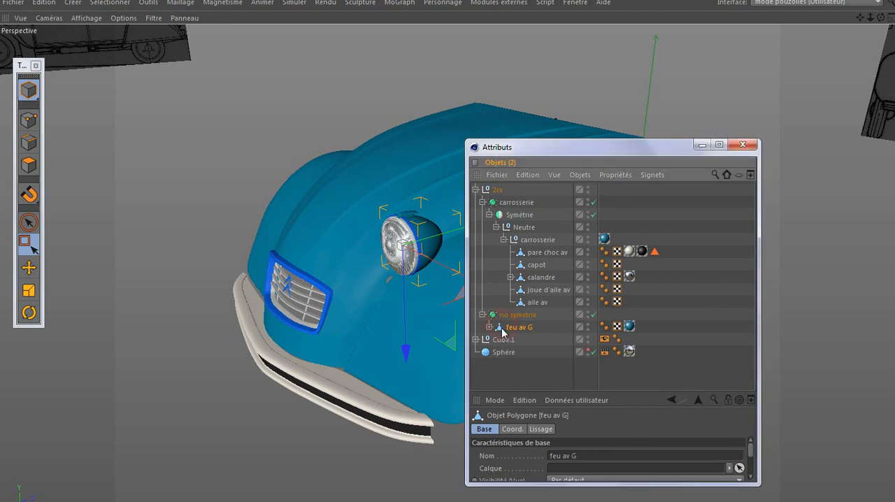
left_click_drag(500, 327, 501, 333, "ctrl")
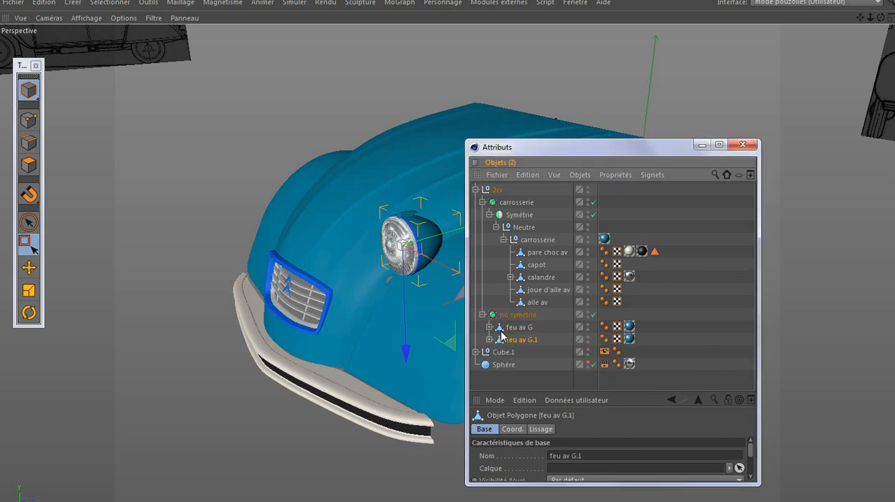
double_click(537, 340)
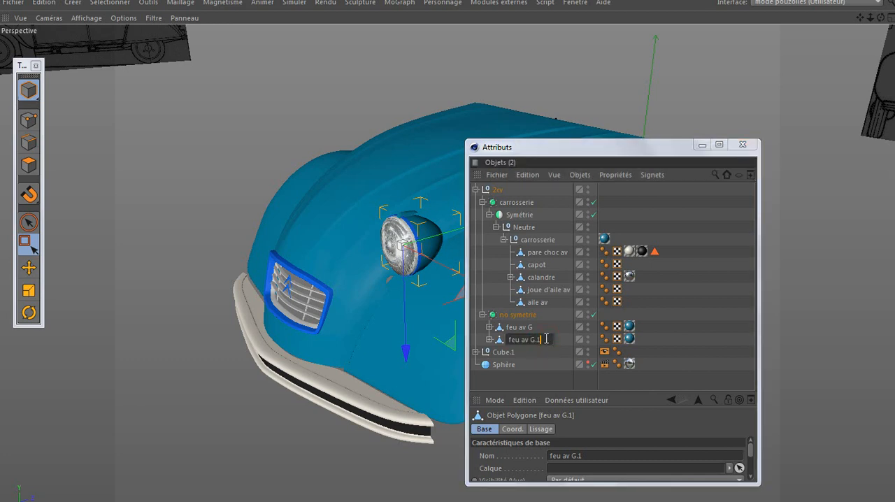
key("BackSpace")
key("BackSpace")
key("BackSpace")
key("Return")
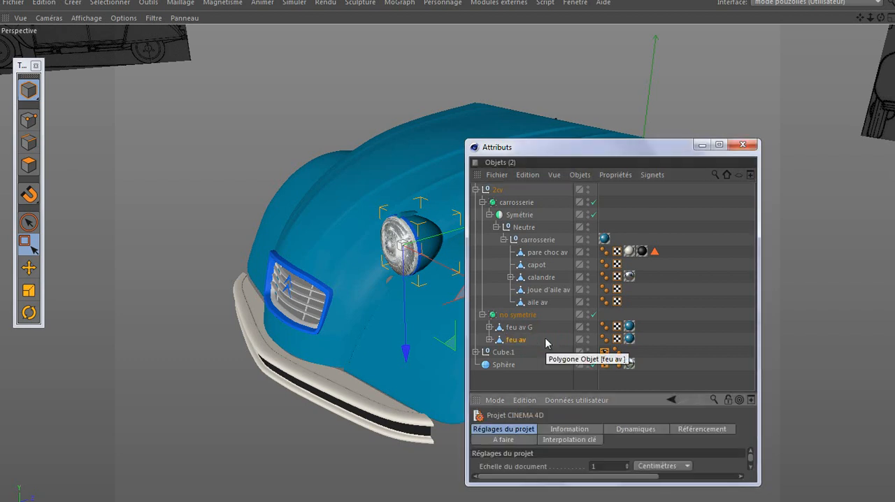
left_click(536, 339)
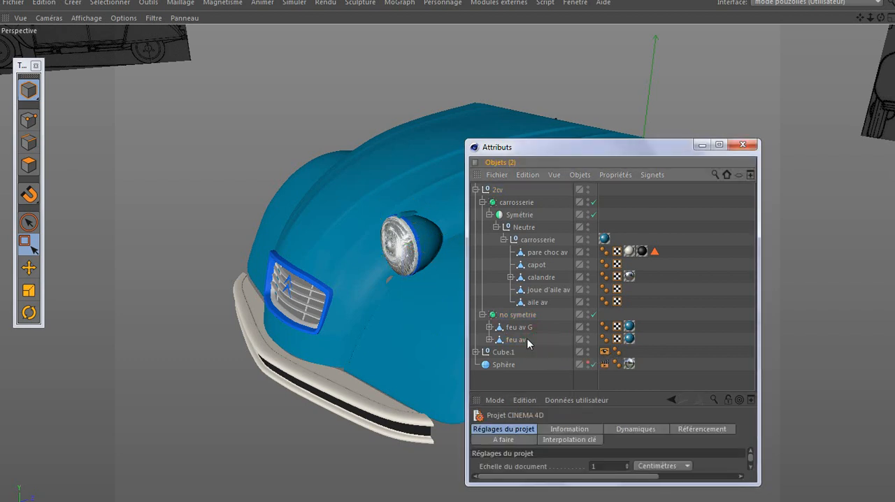
double_click(530, 341)
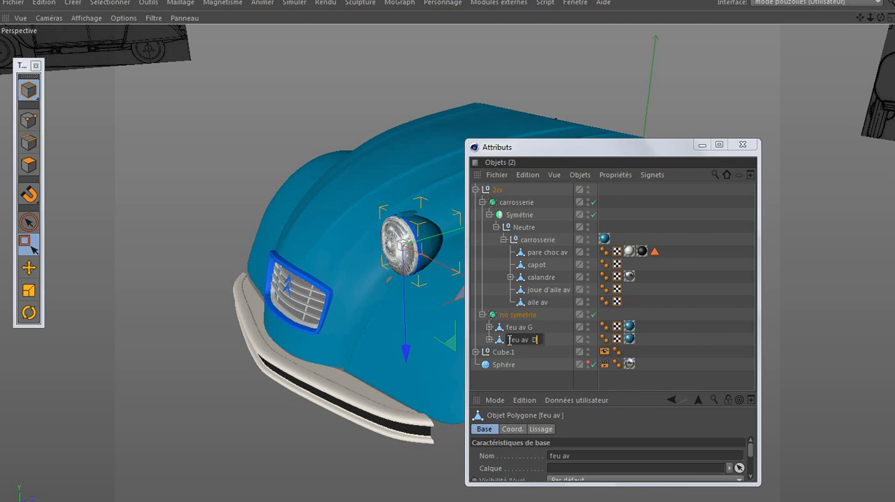
key("Return")
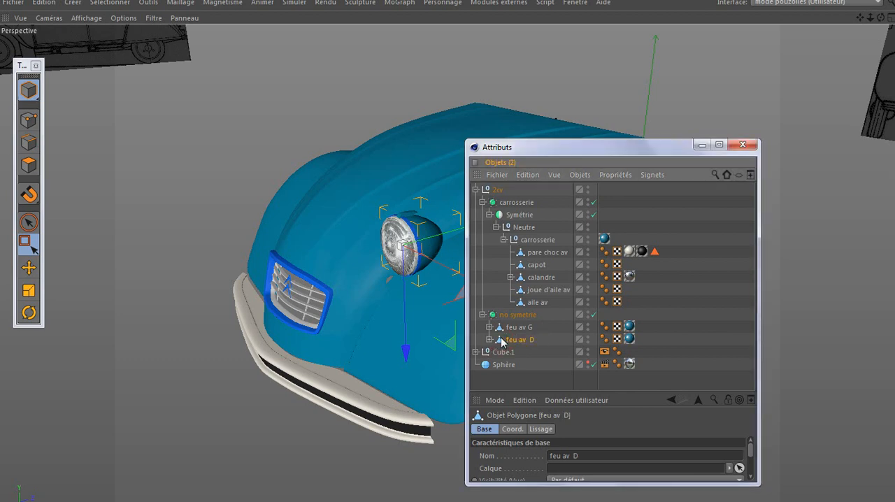
Restore the full interface layout around the perspective view and minimise the object hierarchy window
key("ctrl+Tab")
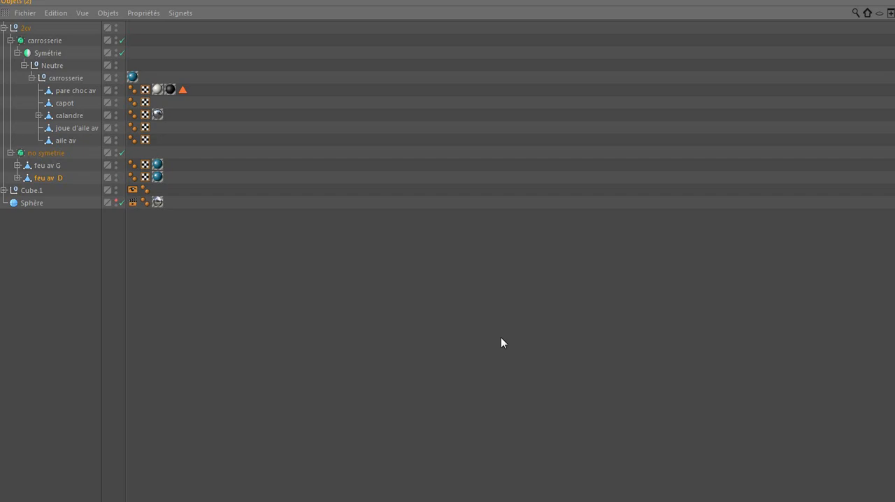
key("ctrl+Tab")
key("ctrl+Tab")
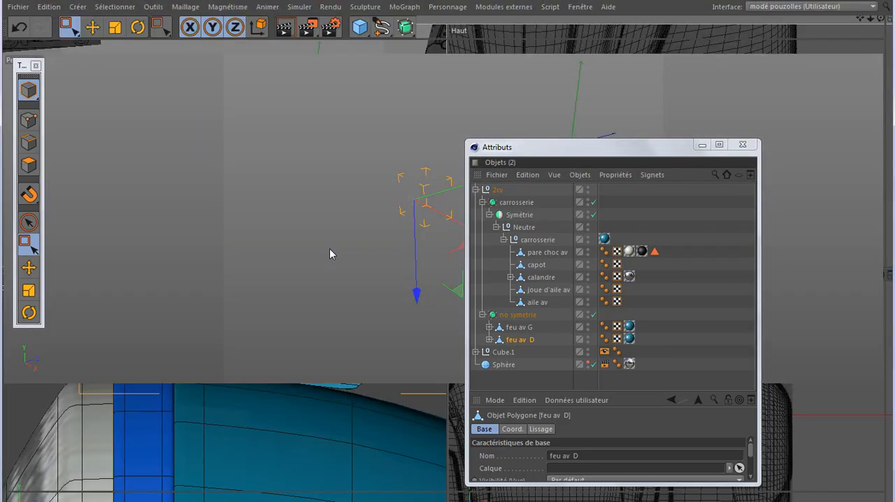
left_click(703, 147)
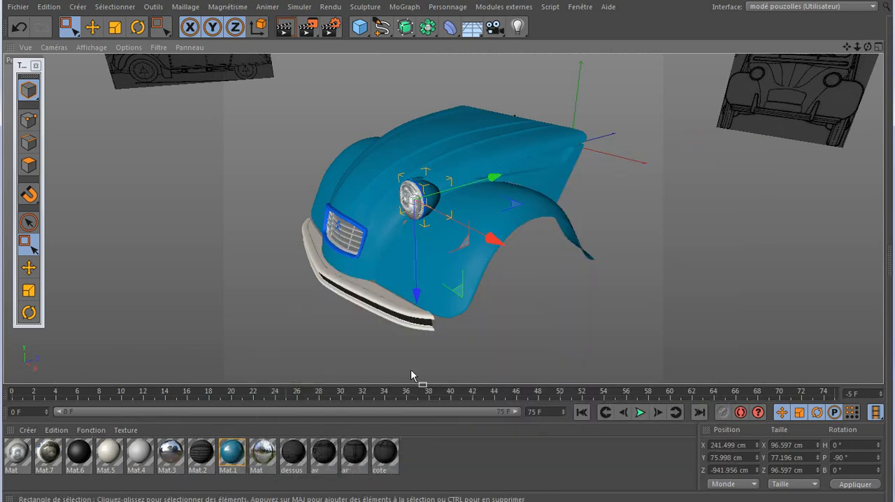
Try to move feu av D to X -241.499 cm using relative object coordinates
left_click(712, 446)
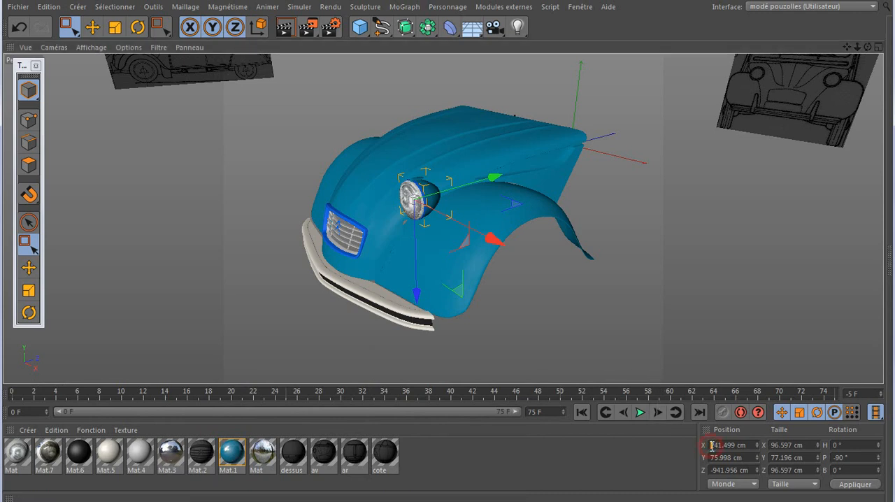
left_click(724, 484)
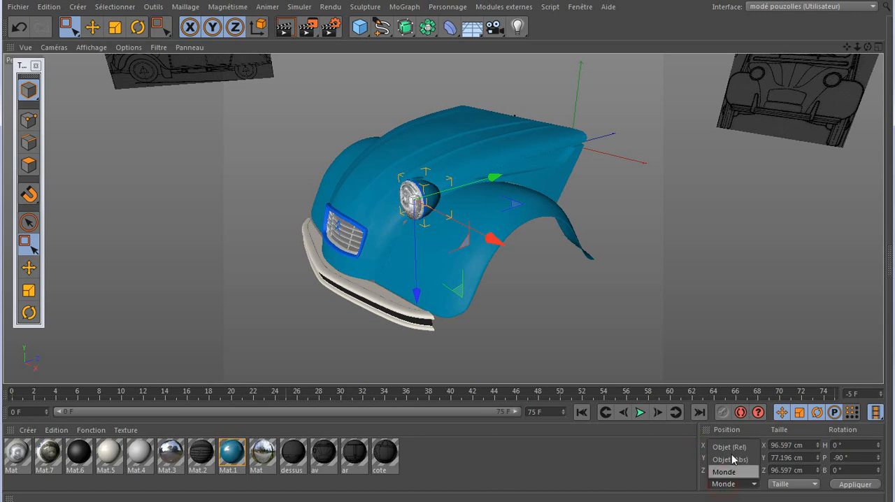
left_click(731, 450)
left_click(710, 446)
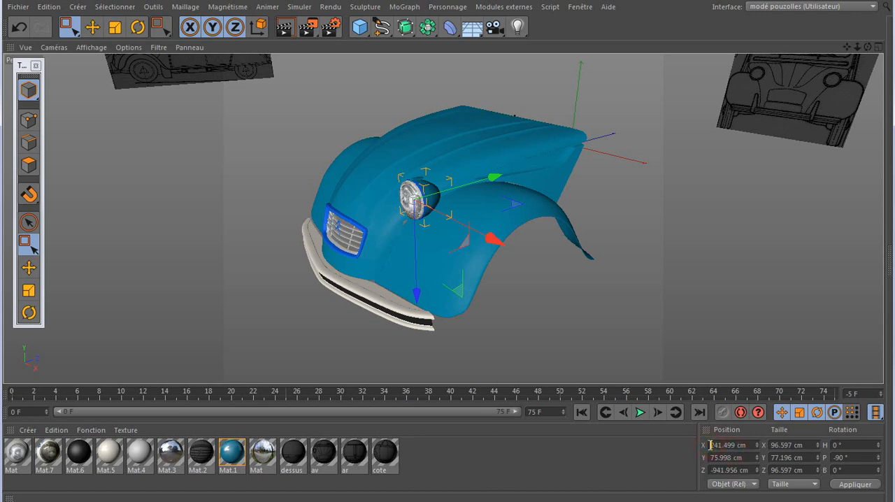
type("-")
key("Return")
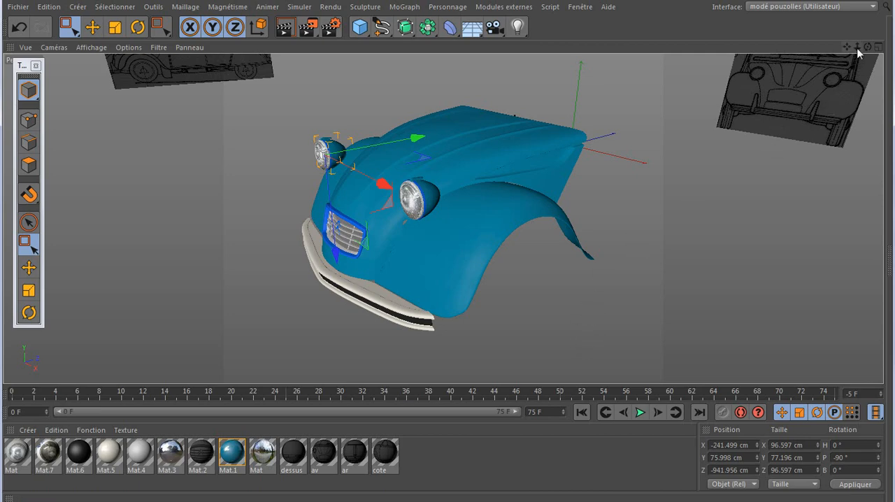
left_click_drag(868, 47, 443, 218)
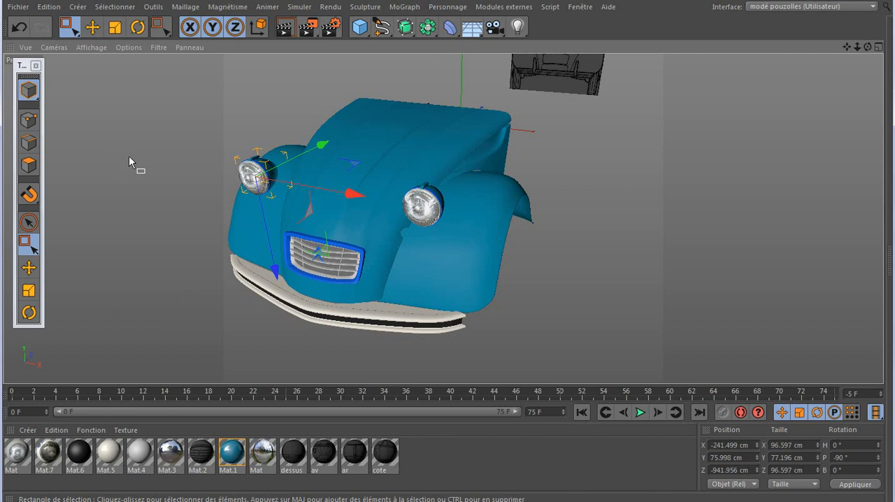
left_click(19, 26)
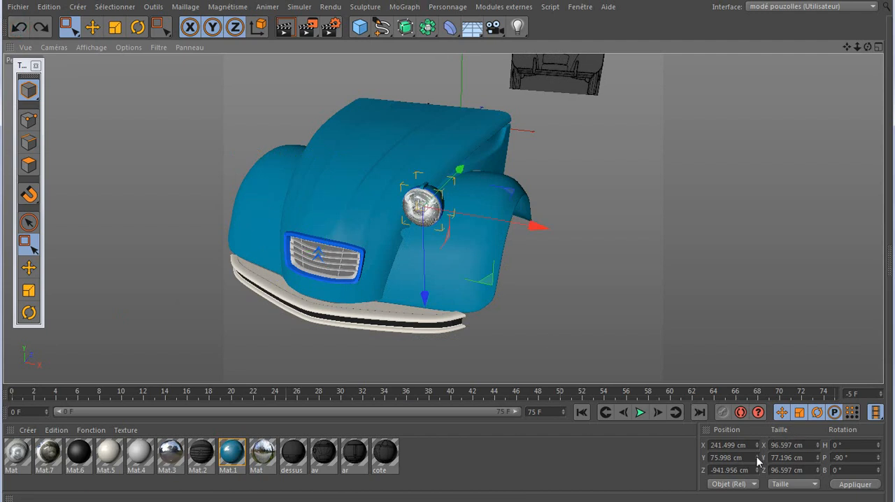
Switch the coordinates to Monde and set feu av D's X position to -241.499 cm
left_click(737, 490)
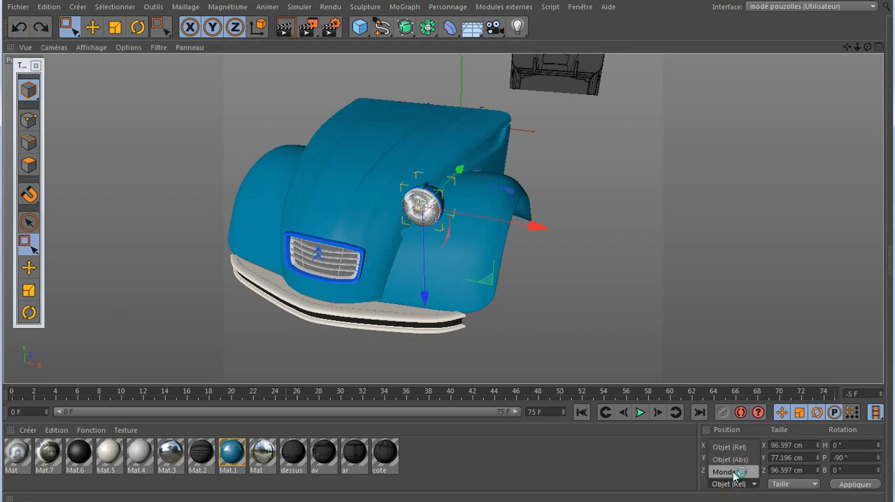
left_click(732, 470)
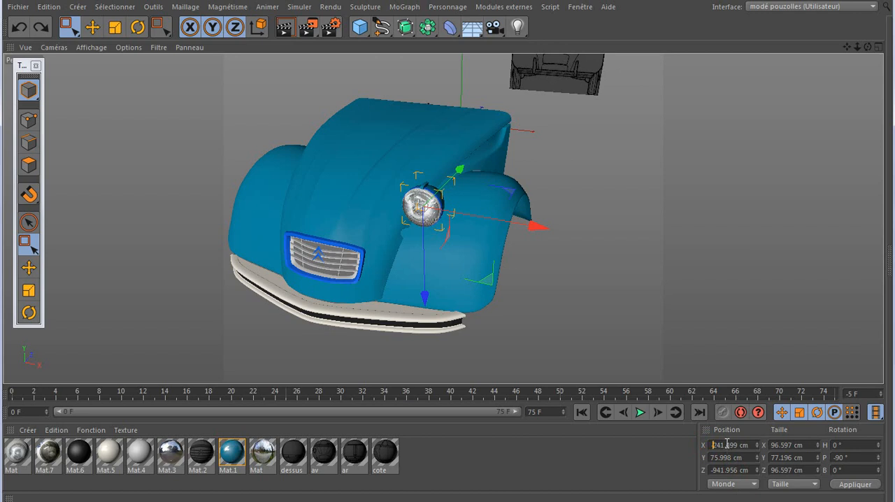
key("Return")
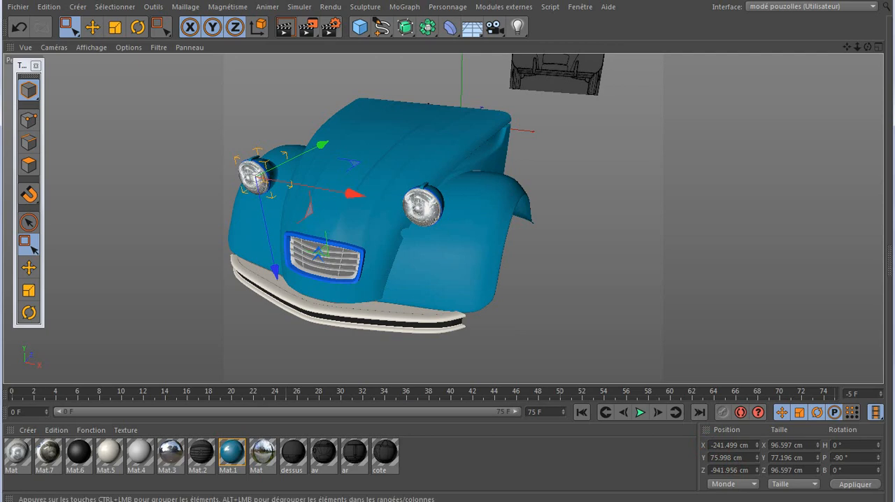
Reopen the object hierarchy window and expand the feu av G and feu av D groups
left_click(47, 500)
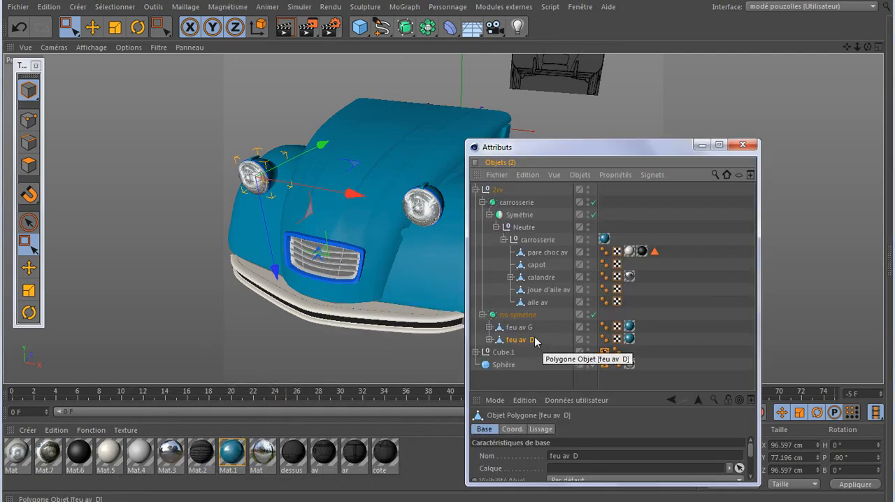
left_click(490, 327)
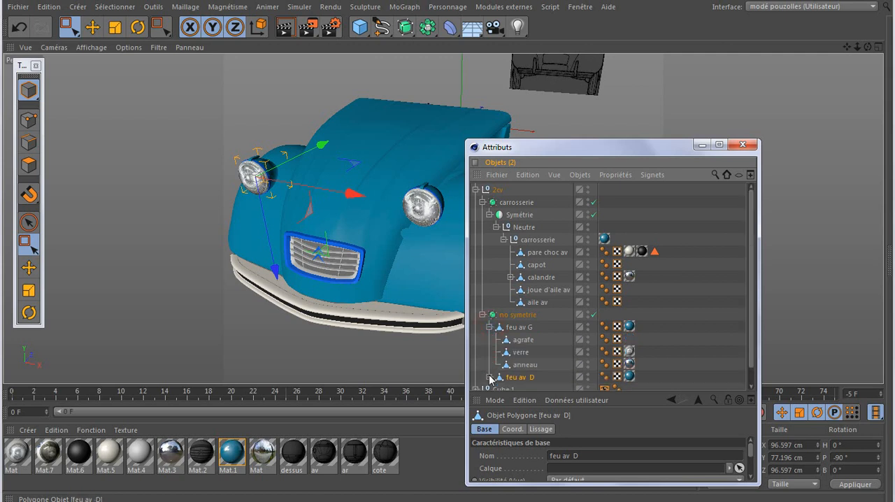
left_click(490, 377)
scroll(539, 336, "down", 2)
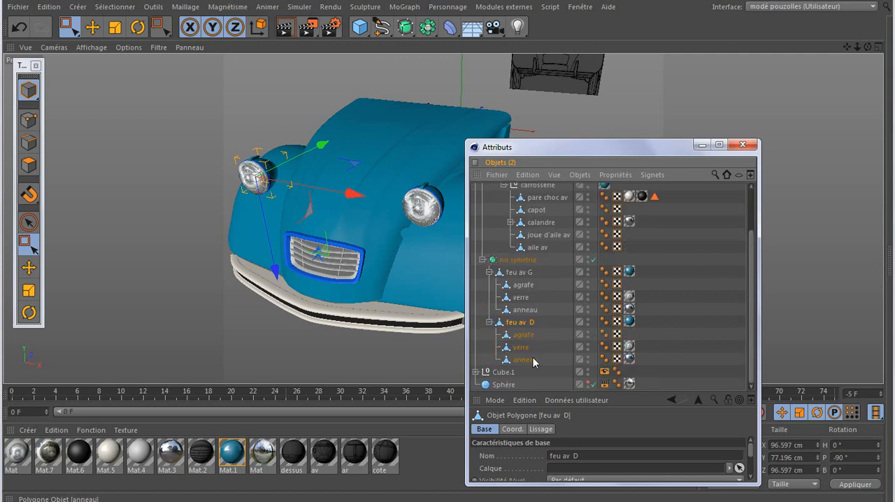
Apply Mat.3 to the anneau of both headlights and delete the resulting duplicate Mat.3 texture from each
left_click(532, 360)
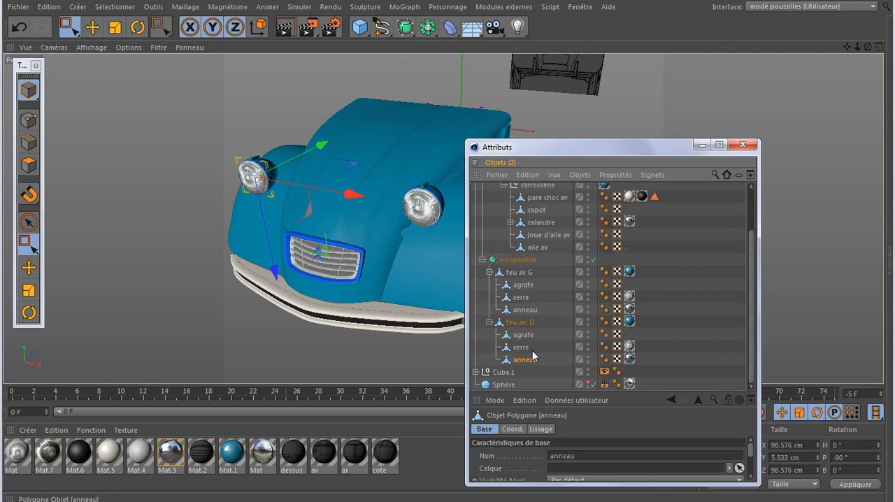
left_click(532, 312, "ctrl")
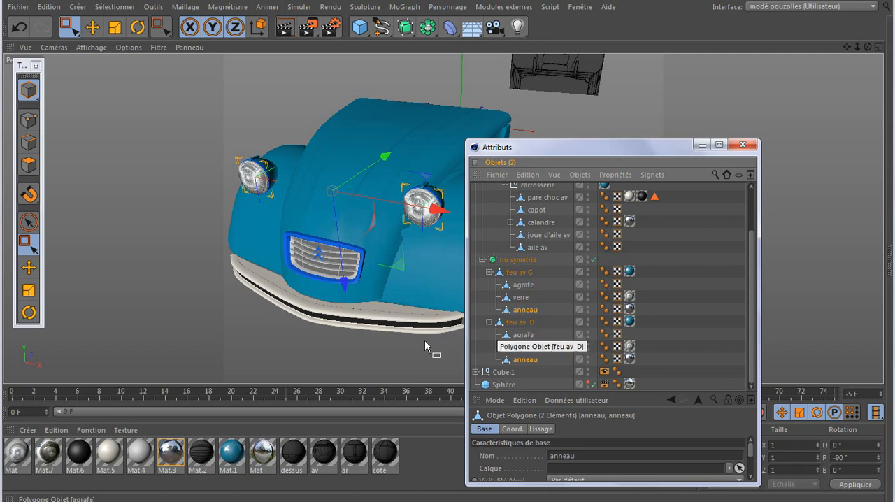
left_click(171, 451)
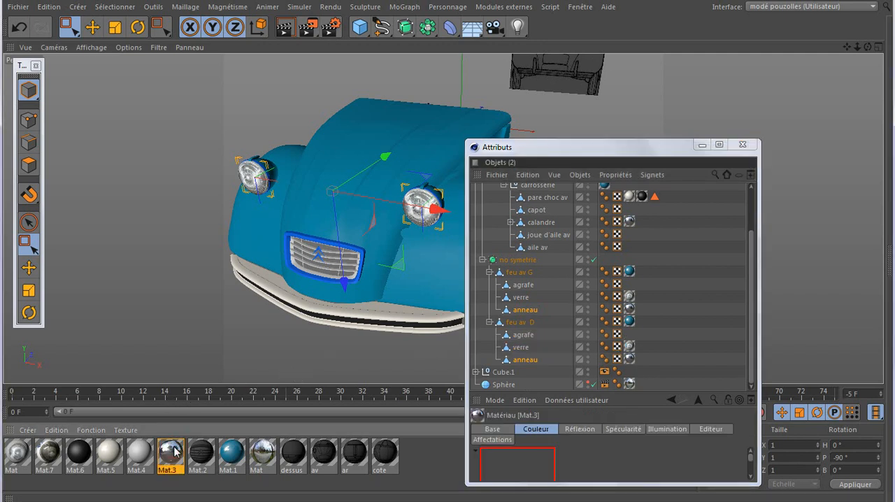
left_click(91, 430)
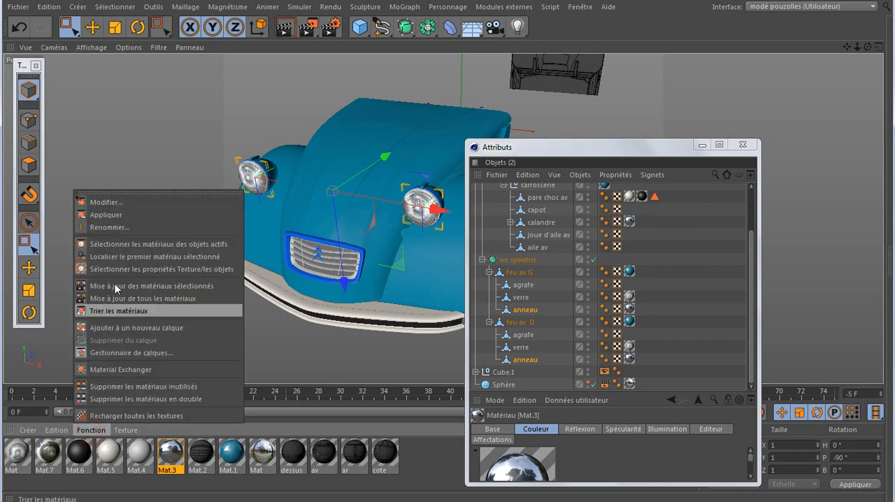
left_click(123, 221)
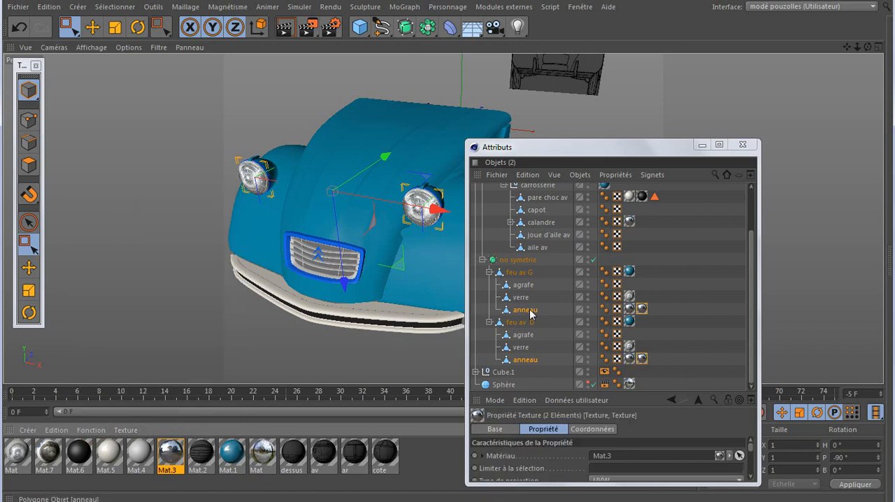
left_click(629, 359)
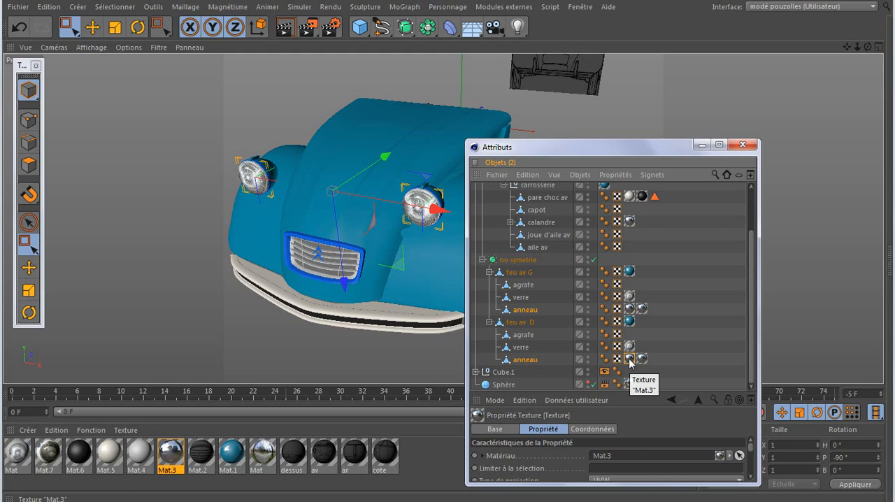
left_click_drag(631, 360, 632, 310)
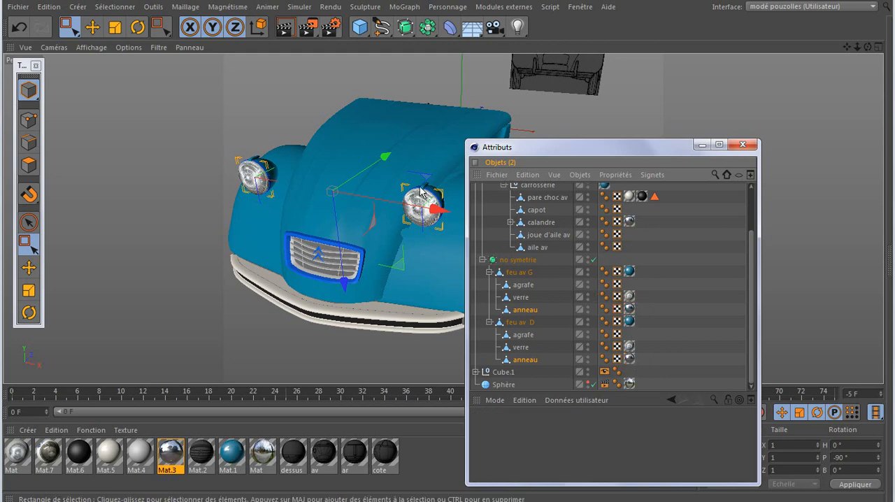
Apply the Mat.3 material to the agrafe objects of both feu av G and feu av D
scroll(420, 199, "up", 3)
scroll(418, 191, "up", 3)
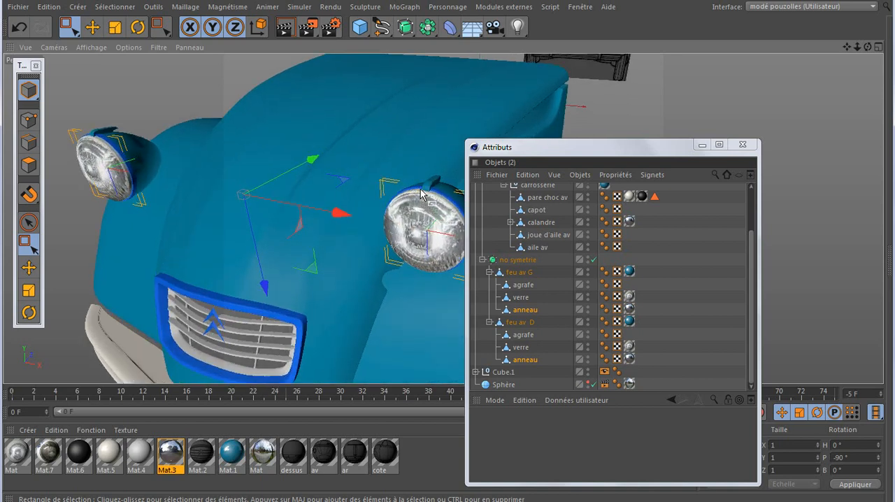
left_click(520, 286)
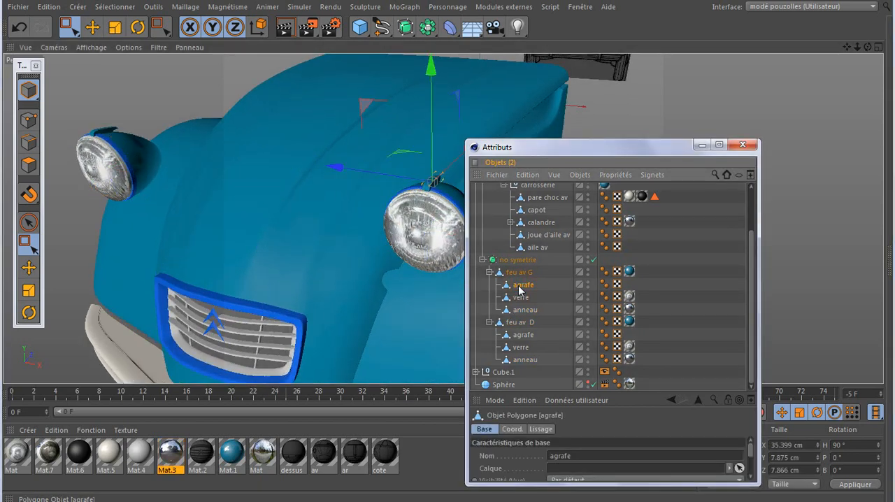
left_click(523, 335, "ctrl")
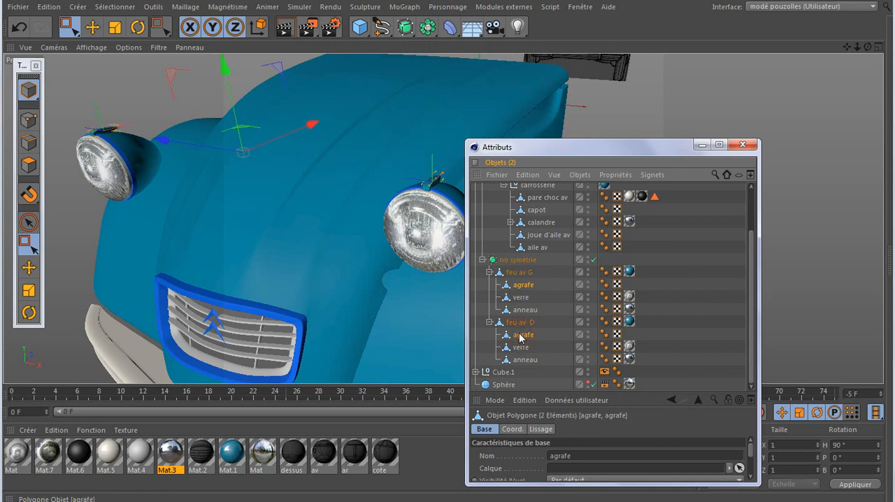
right_click(171, 459)
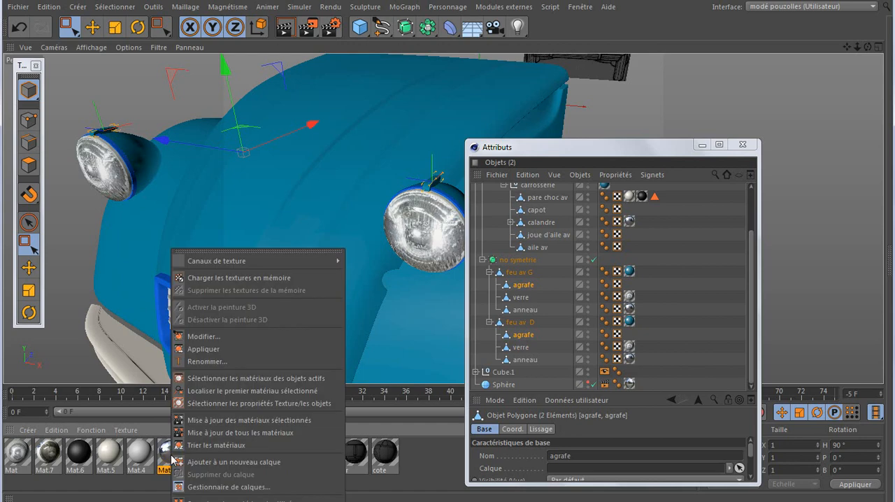
left_click(171, 459)
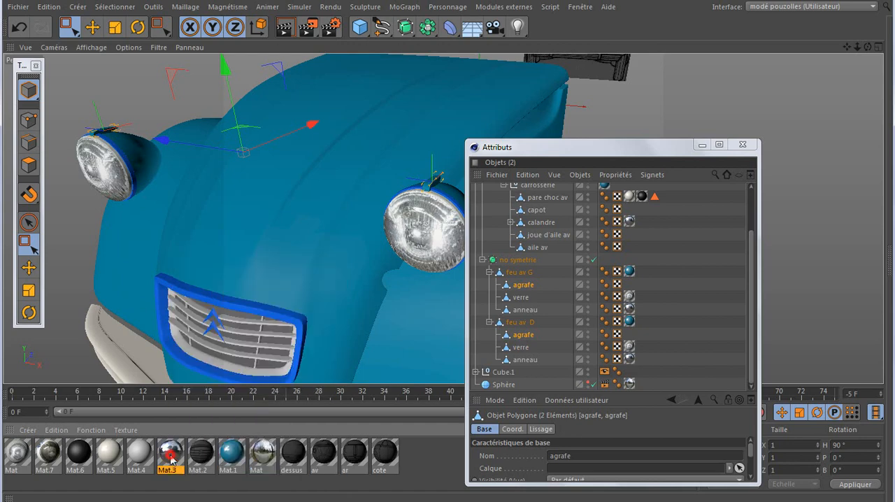
right_click(75, 441)
left_click(125, 218)
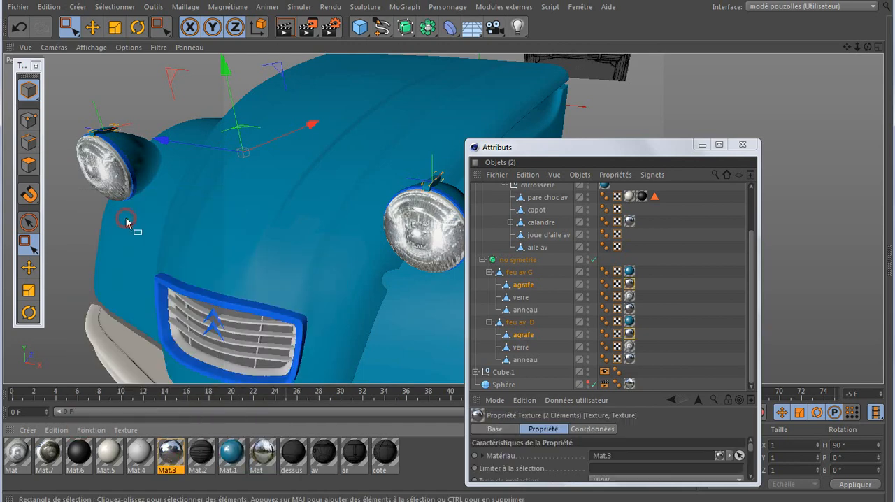
Minimise the object hierarchy window and render the perspective view to check both headlights on the bodywork
left_click(703, 149)
scroll(687, 208, "down", 3)
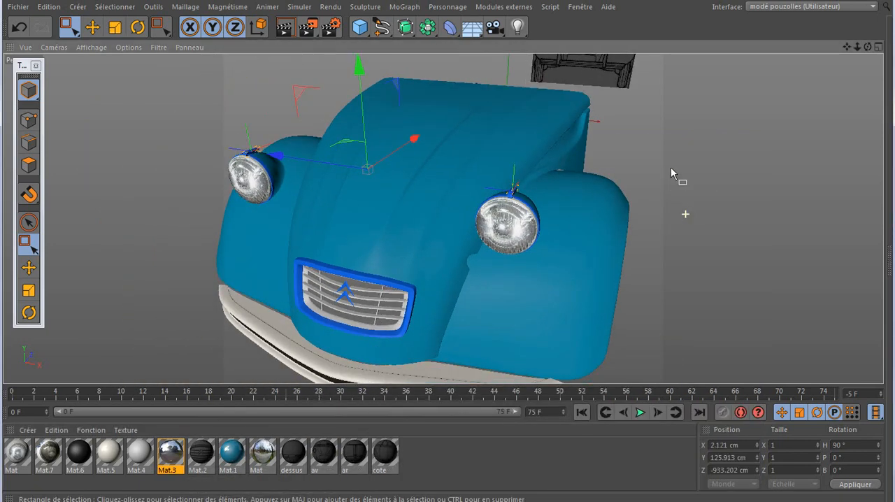
mouse_move(868, 47)
left_mouse_down()
mouse_move(804, 41)
mouse_move(867, 34)
left_mouse_up()
scroll(477, 225, "down", 2)
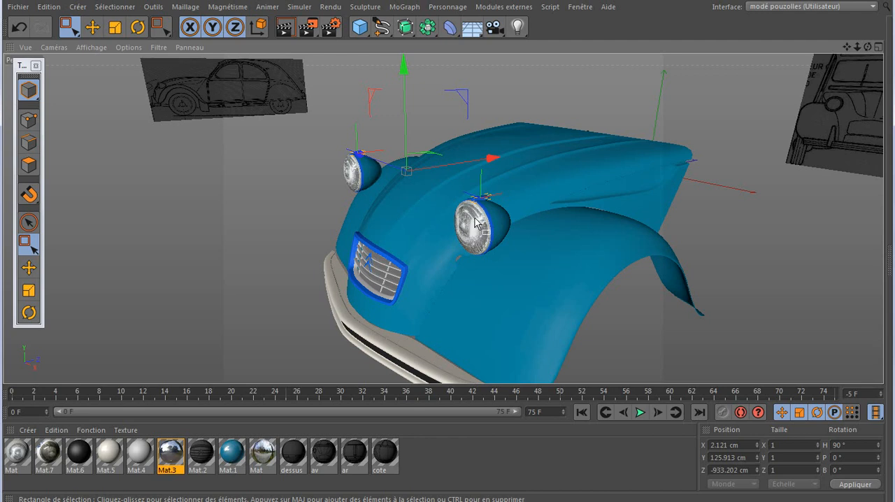
left_click(284, 26)
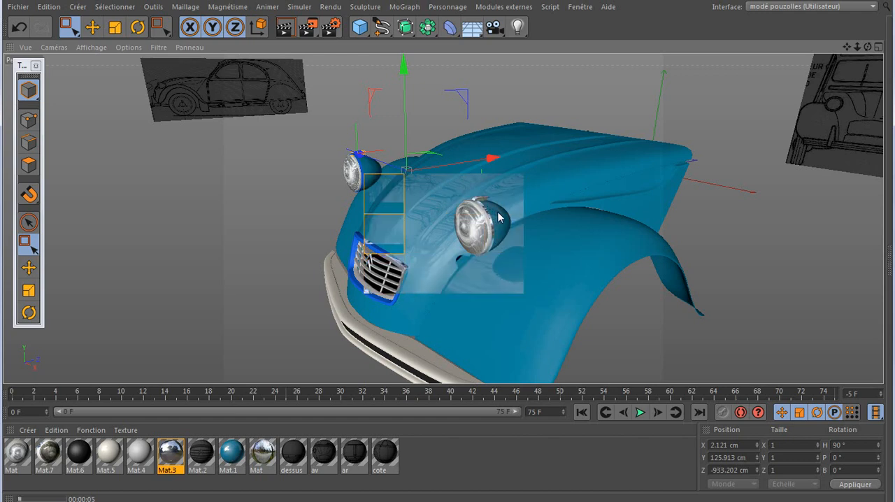
left_click(474, 232)
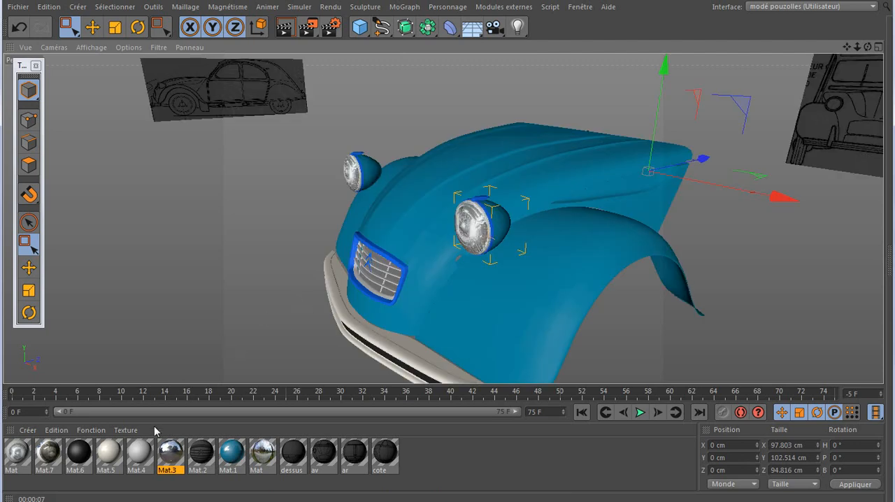
Reopen the object hierarchy window and hide feu av G's agrafe, verre and anneau in the viewport
left_click(293, 501)
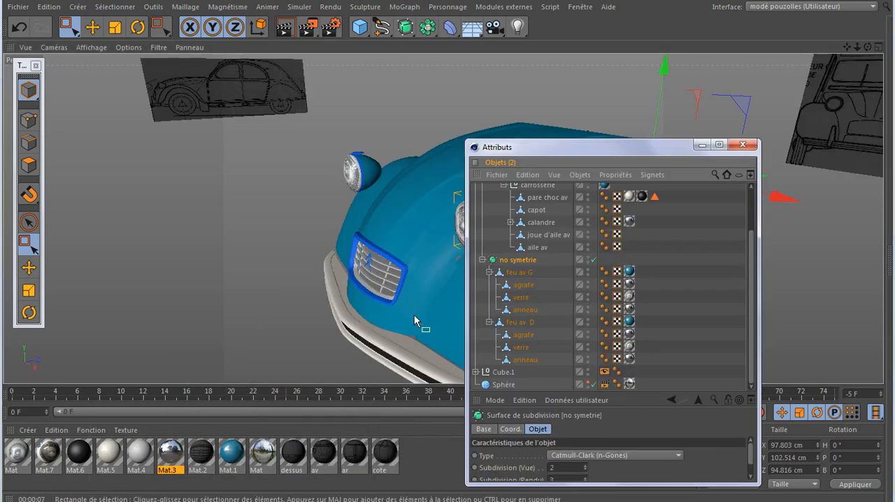
left_click_drag(565, 151, 650, 151)
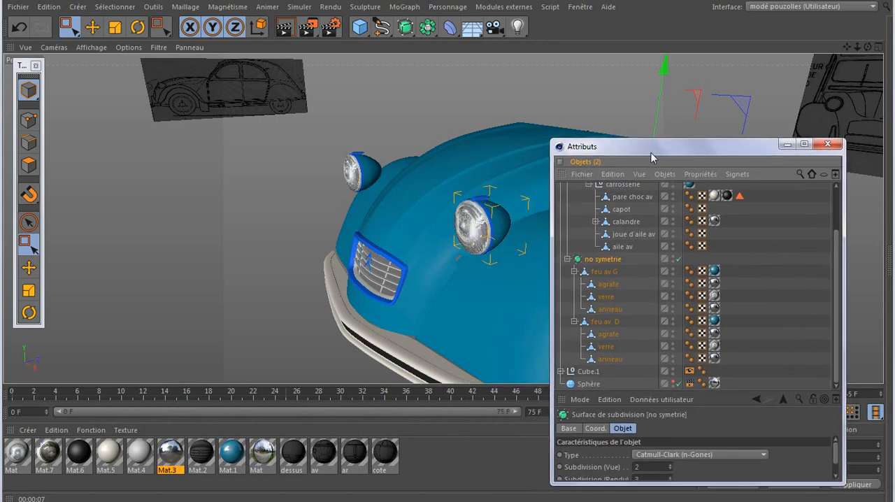
left_click(486, 236)
scroll(486, 236, "up", 5)
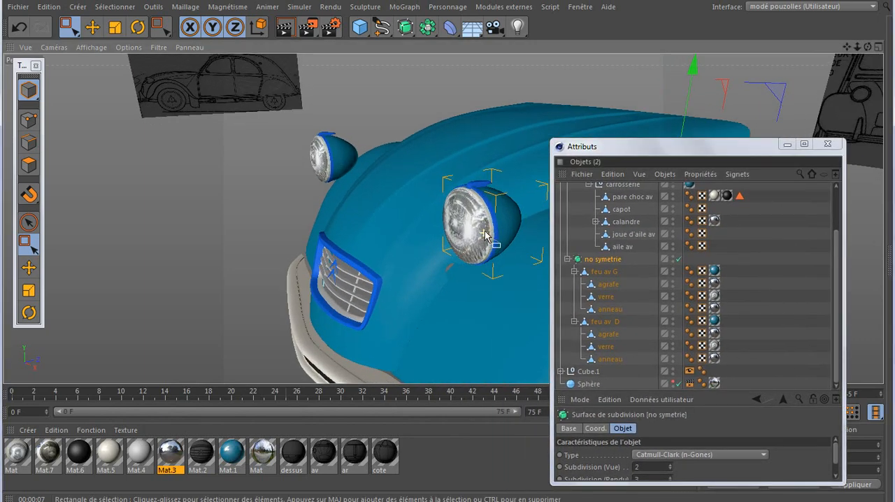
scroll(486, 236, "up", 1)
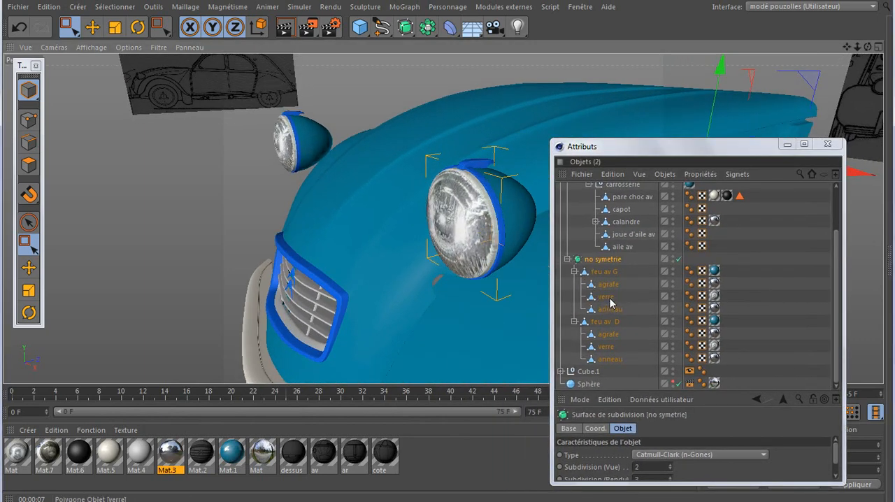
double_click(673, 282)
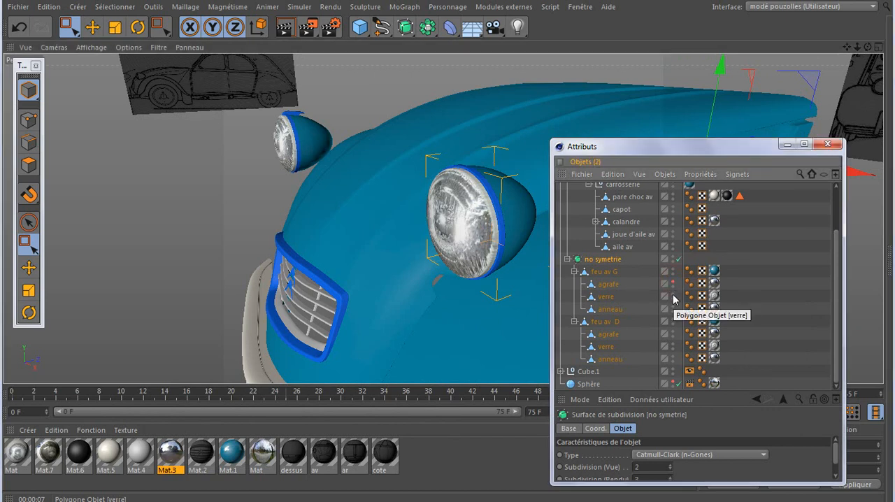
double_click(673, 293)
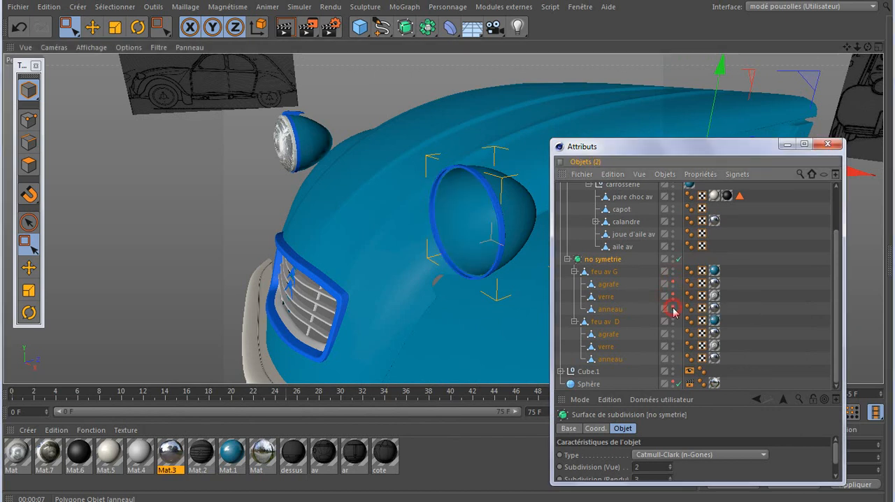
double_click(673, 308)
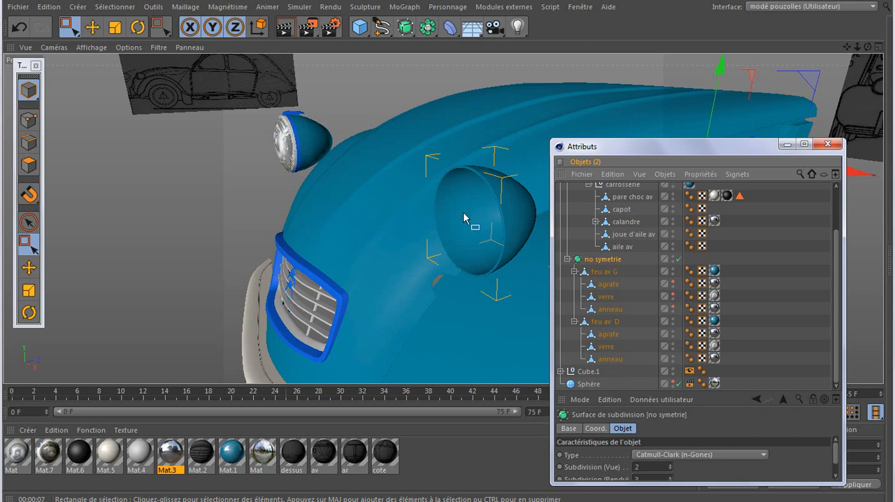
Apply Mat.3 to feu av G as an additional texture and set its selective projection to Arrière
left_click_drag(765, 150, 789, 162)
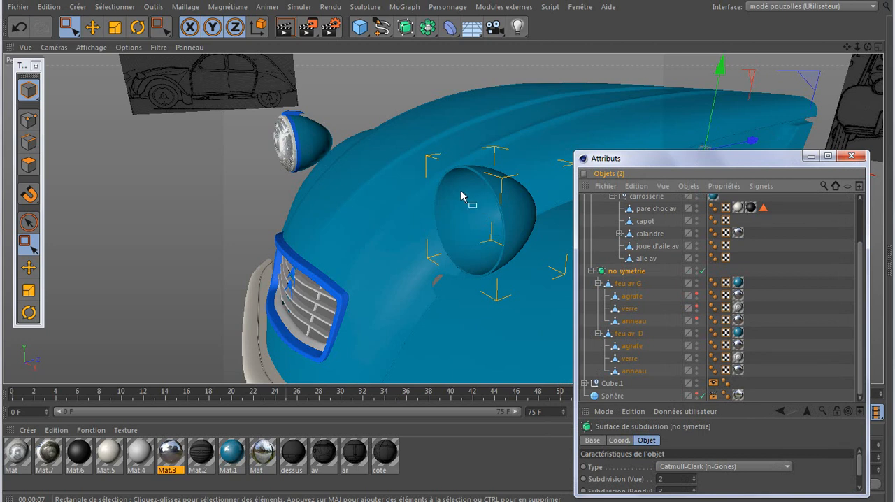
left_click(631, 284)
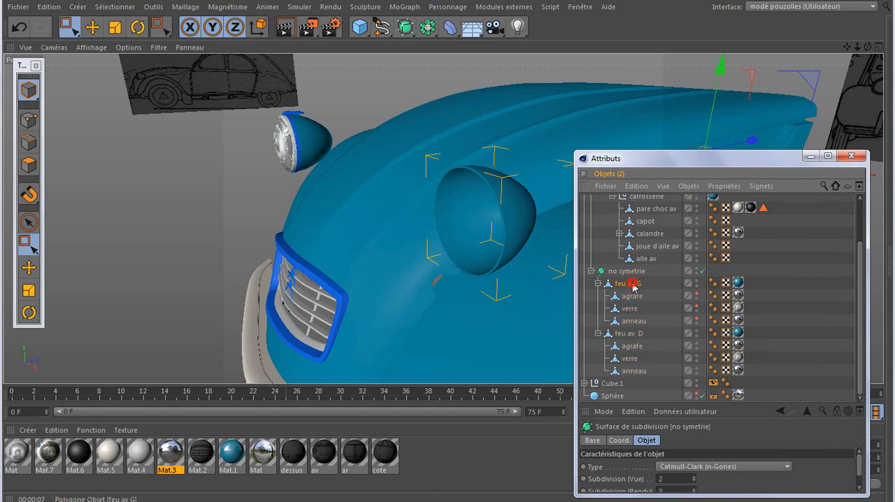
left_click(738, 283)
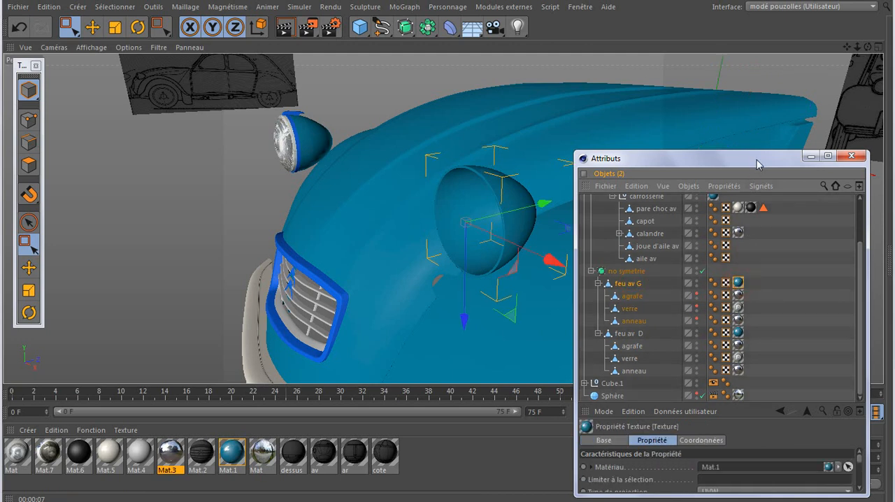
left_click_drag(756, 156, 756, 72)
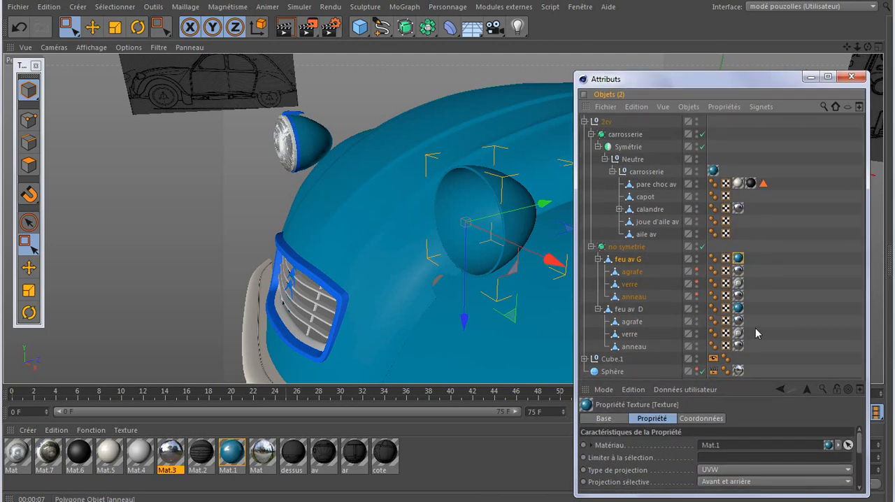
left_click_drag(759, 384, 691, 297)
left_click_drag(175, 461, 664, 174)
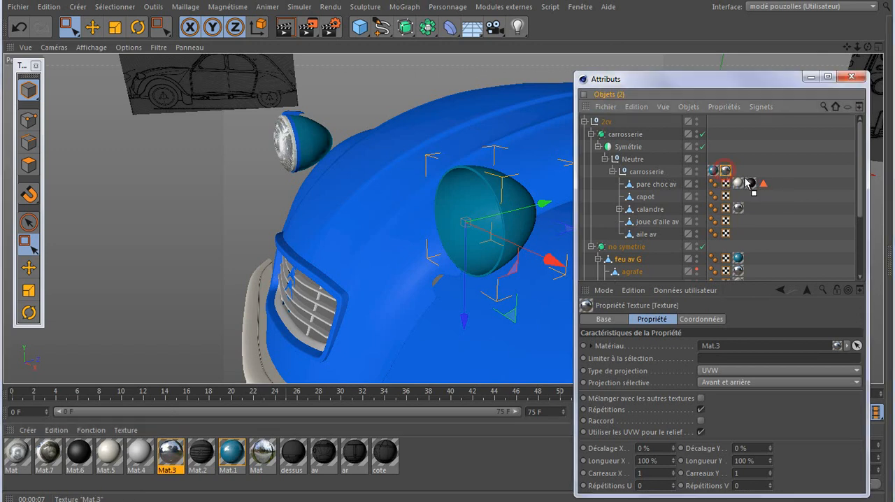
left_click_drag(752, 236, 751, 259)
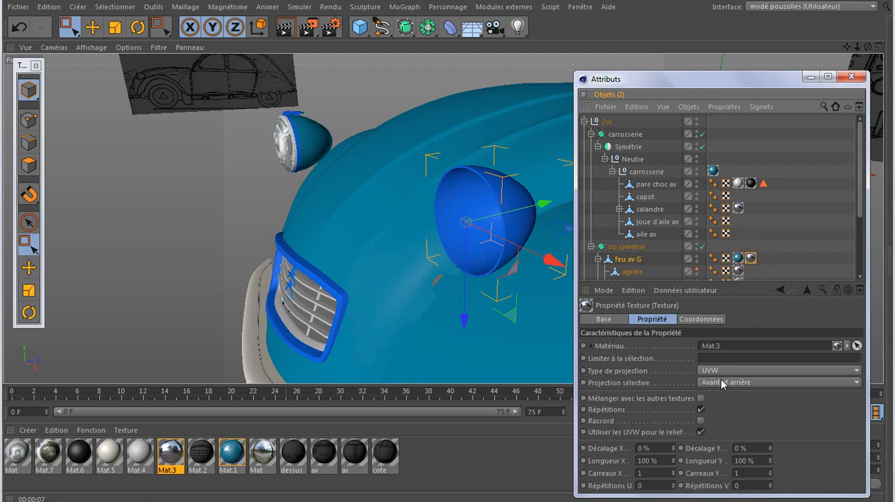
left_click(747, 389)
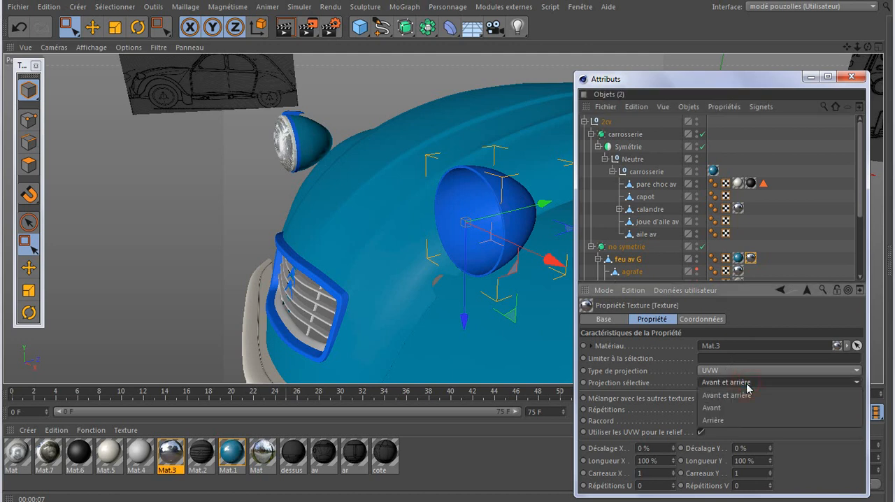
left_click(732, 423)
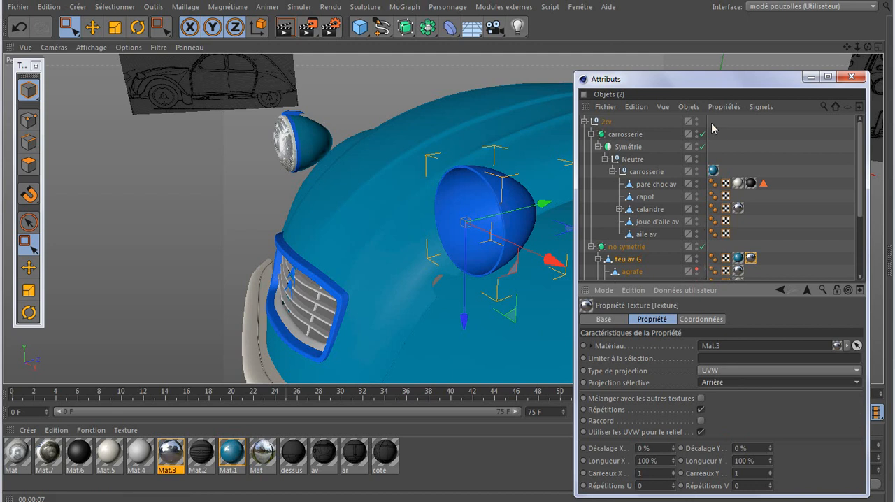
Exclude feu av G's agrafe, verre and anneau from rendering and render the perspective view to check the shell's interior
scroll(705, 265, "down", 3)
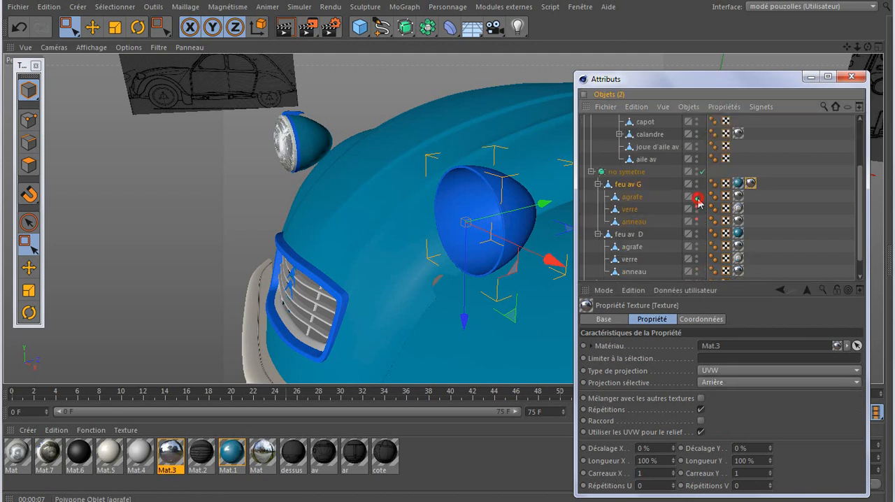
left_click_drag(697, 202, 699, 216)
left_click(284, 28)
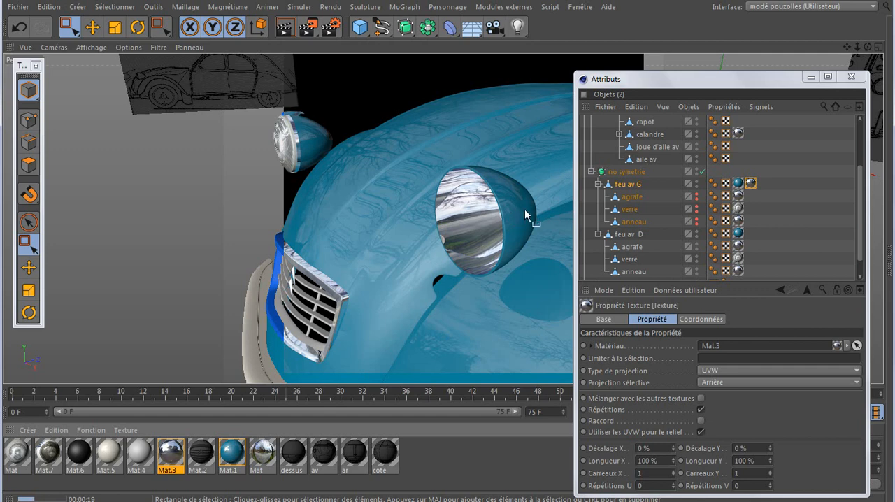
Restore viewport and render visibility for feu av G's agrafe, verre and anneau
left_click(698, 198)
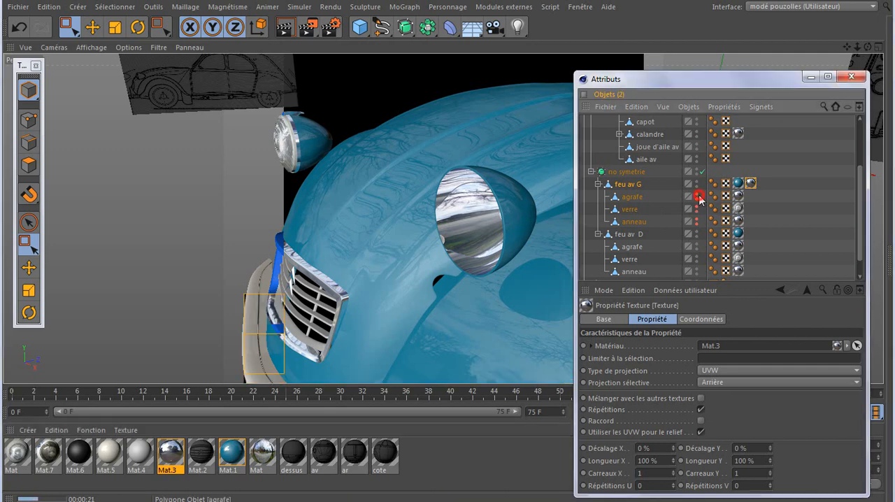
left_click(696, 194)
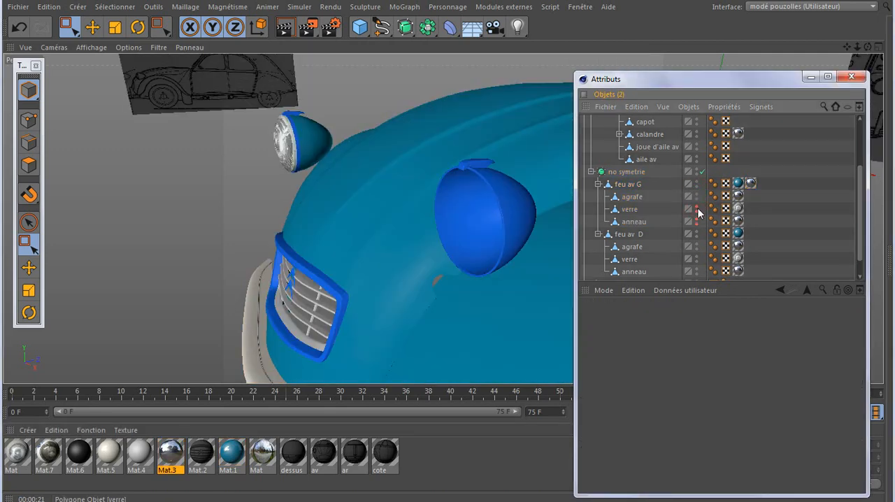
left_click(698, 210)
left_click(697, 210)
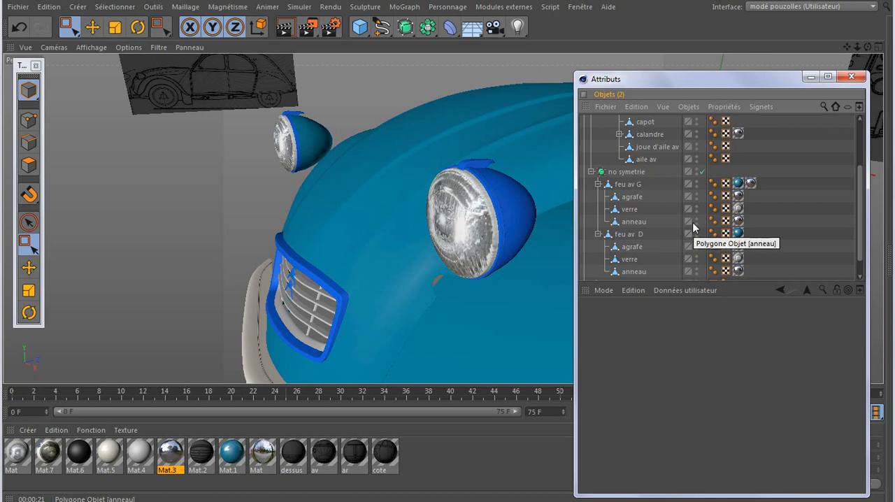
Inspect the texture on feu av G's verre and examine materials Mat and Mat.7 in the material editor
left_click(630, 210)
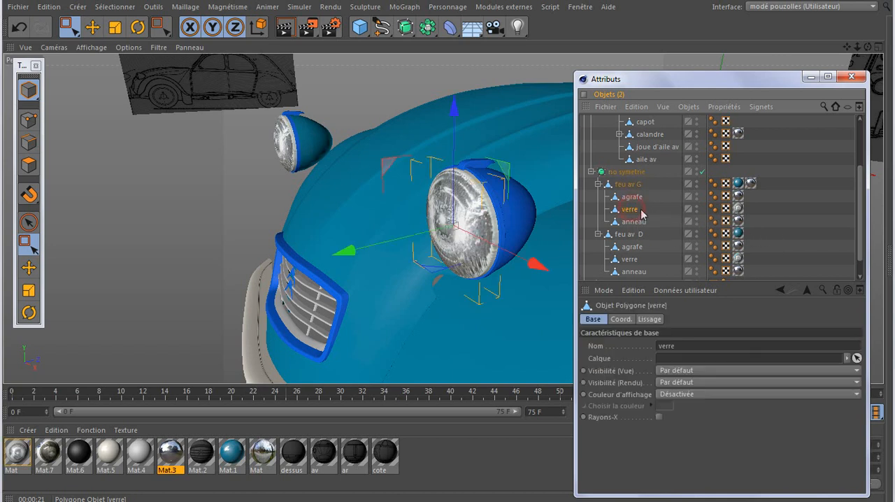
left_click(738, 209)
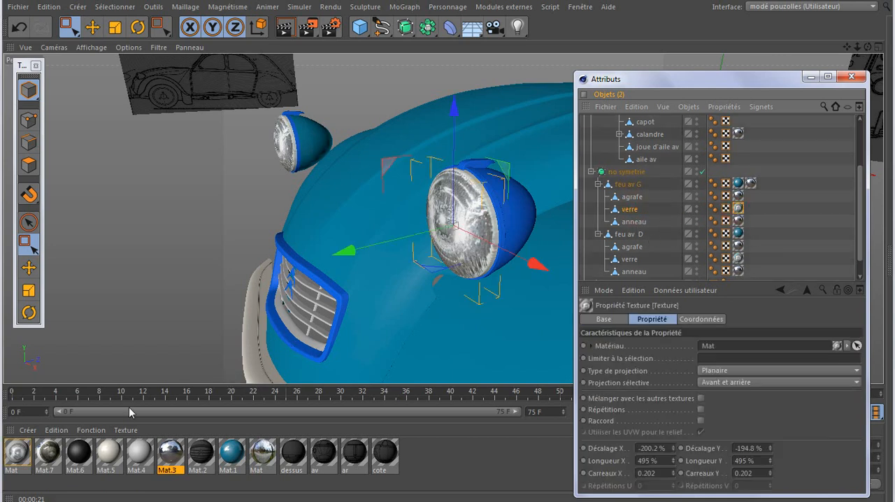
double_click(17, 454)
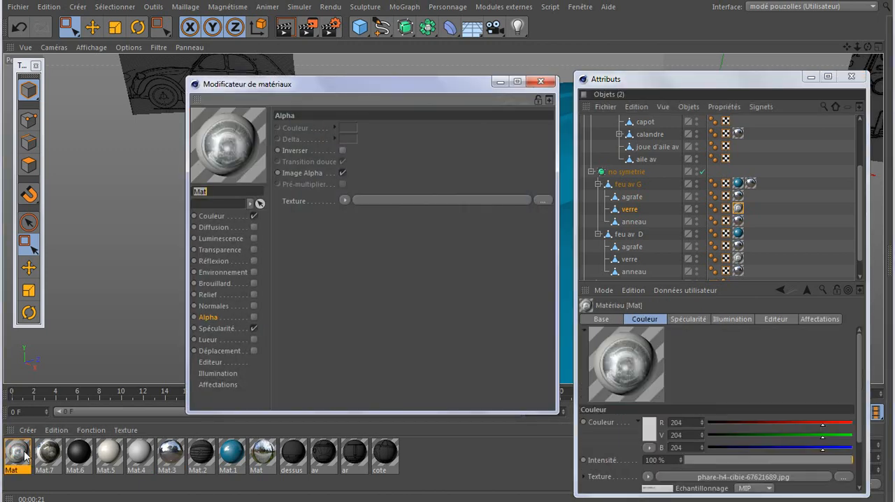
left_click(541, 82)
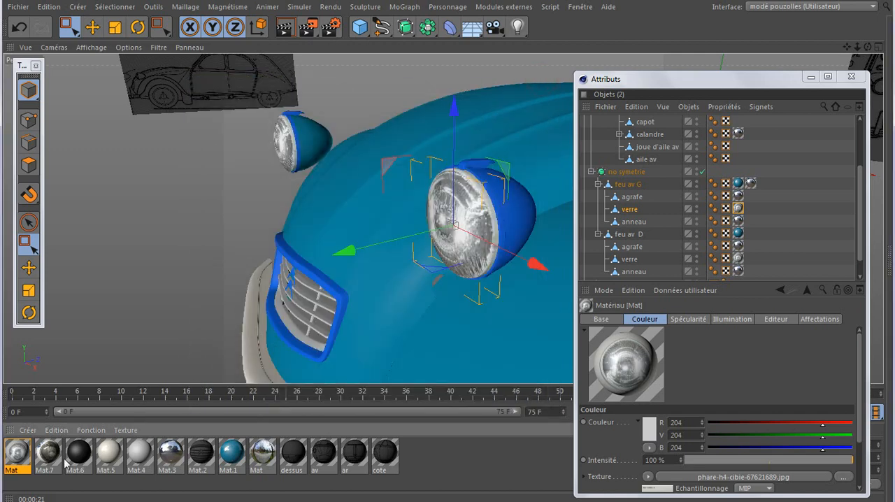
double_click(48, 458)
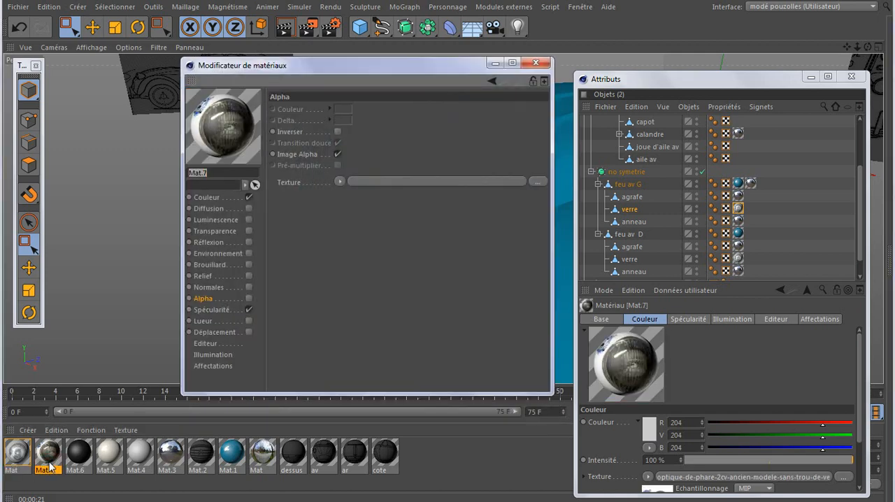
left_click(535, 62)
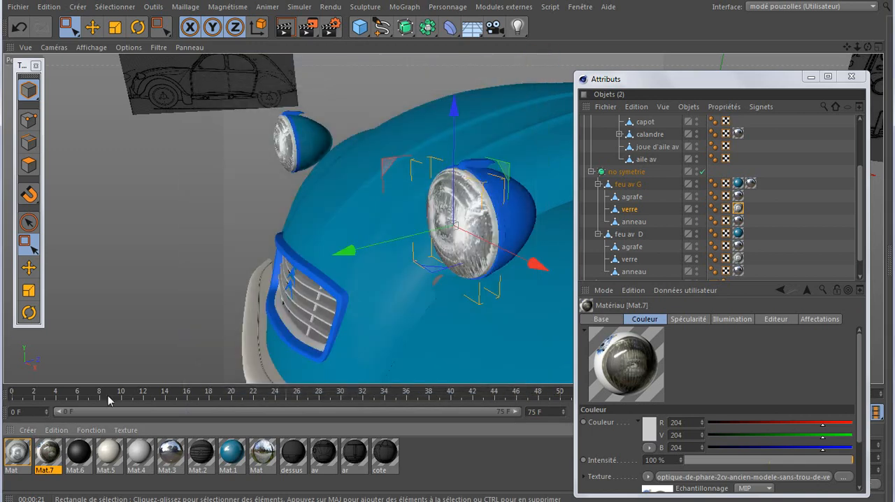
Remove all unused materials from the scene
left_click(55, 487)
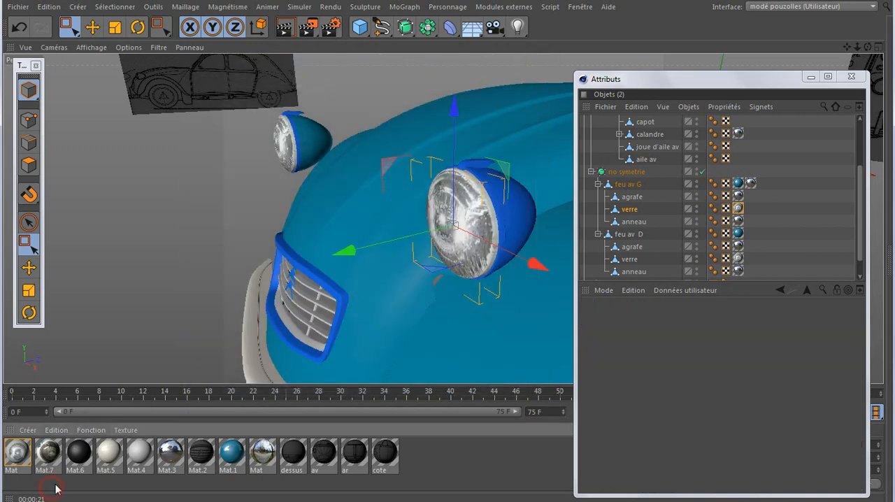
left_click(89, 430)
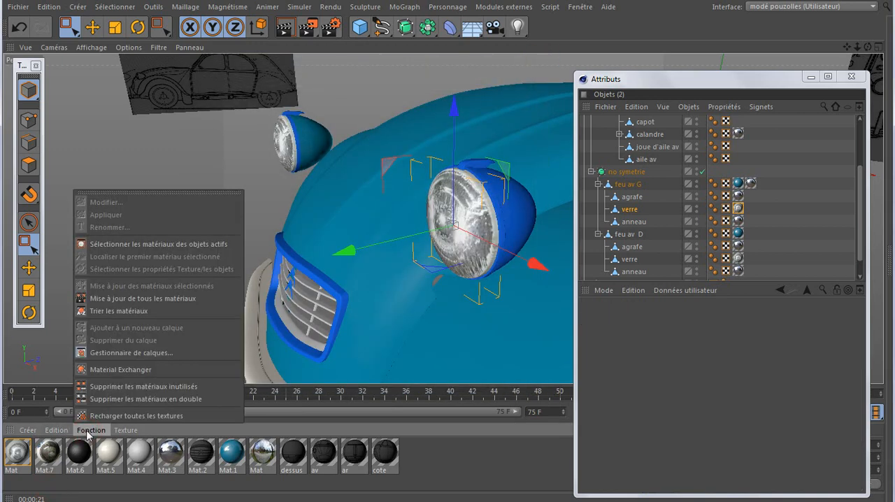
left_click(114, 389)
Enable Transparence on the Mat material used by the headlight glass and test-render the view
double_click(18, 453)
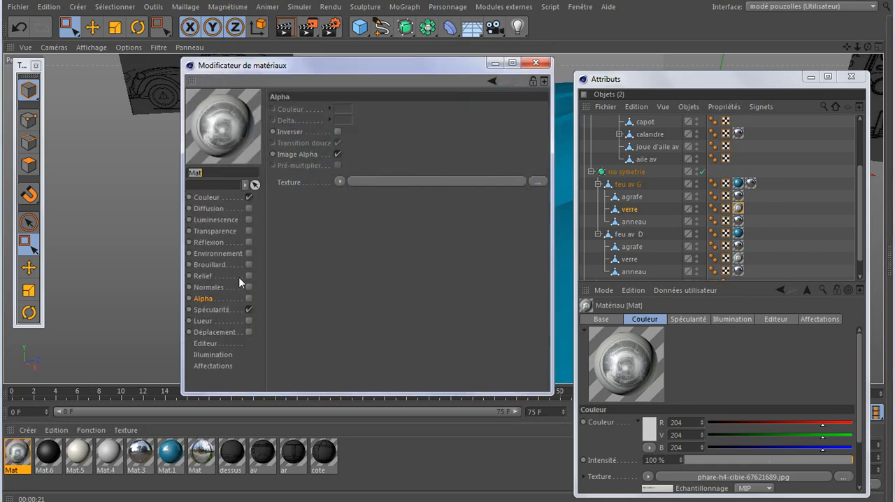
left_click(249, 231)
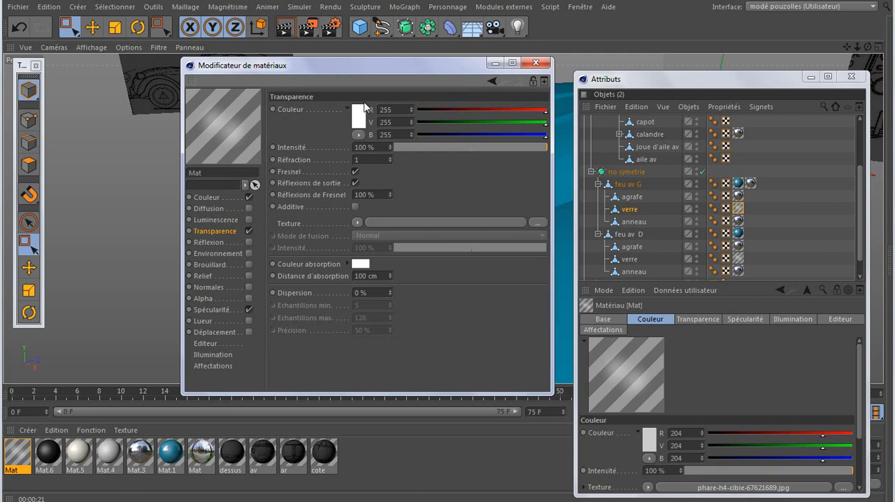
left_click_drag(324, 62, 531, 290)
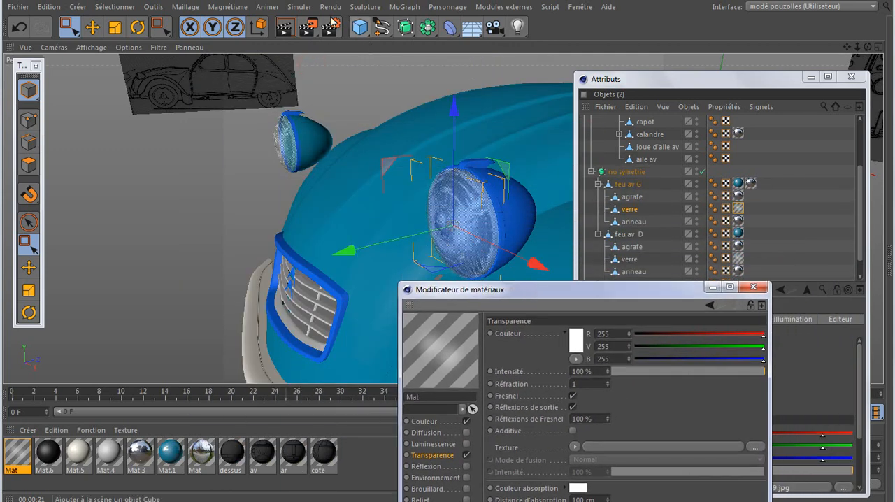
left_click(284, 29)
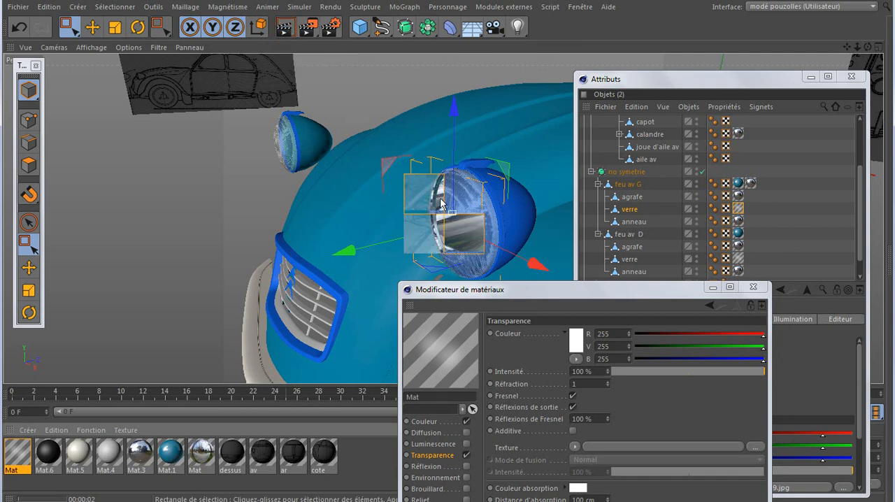
Copy the phare-h4-cibie-67621689.jpg texture from the Mat material's Couleur channel into its Transparence channel
left_click_drag(570, 292, 518, 105)
left_click(374, 230)
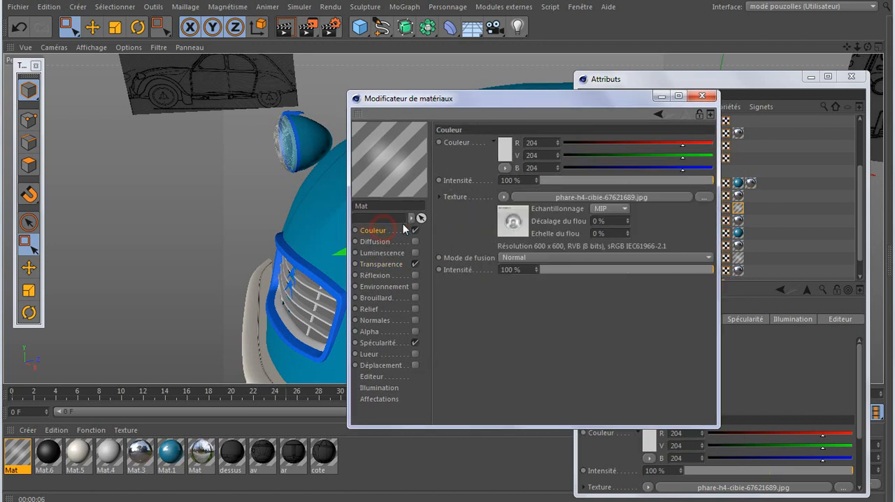
left_click(503, 197)
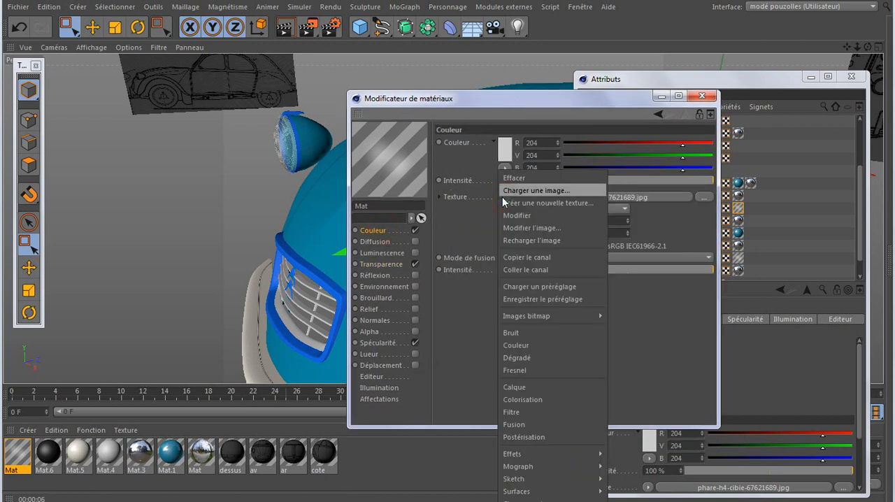
left_click(517, 258)
left_click(392, 266)
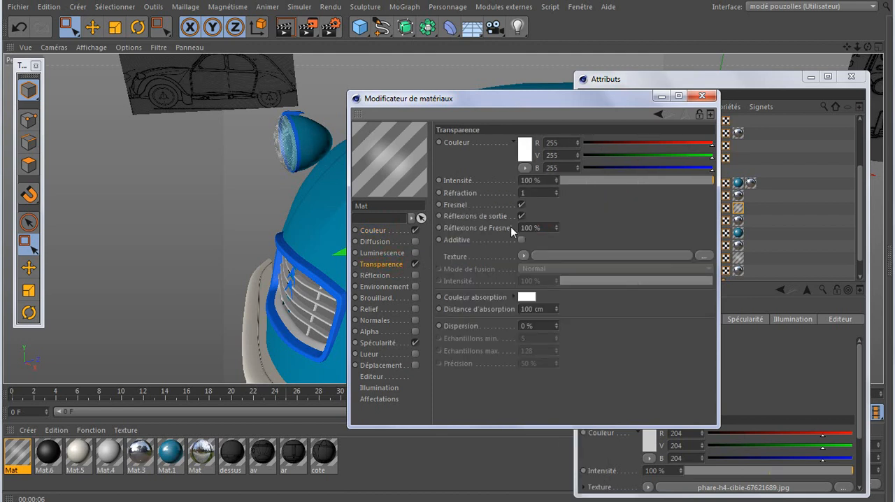
left_click(522, 256)
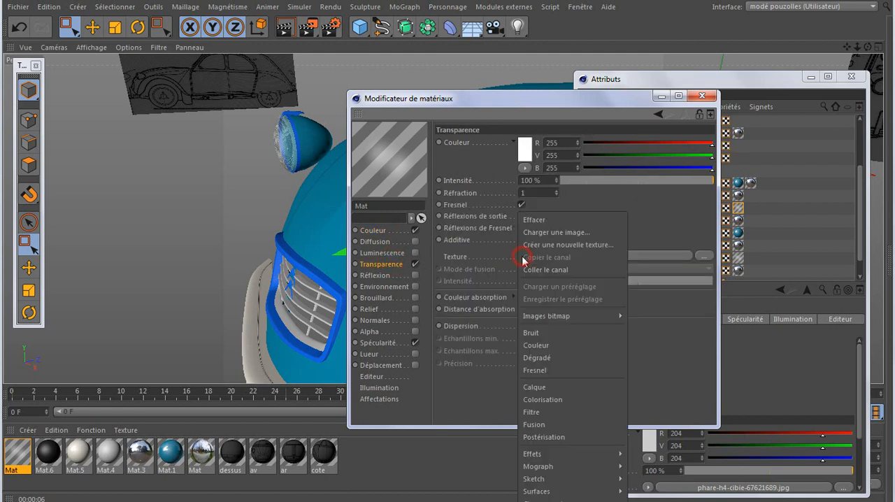
left_click(529, 270)
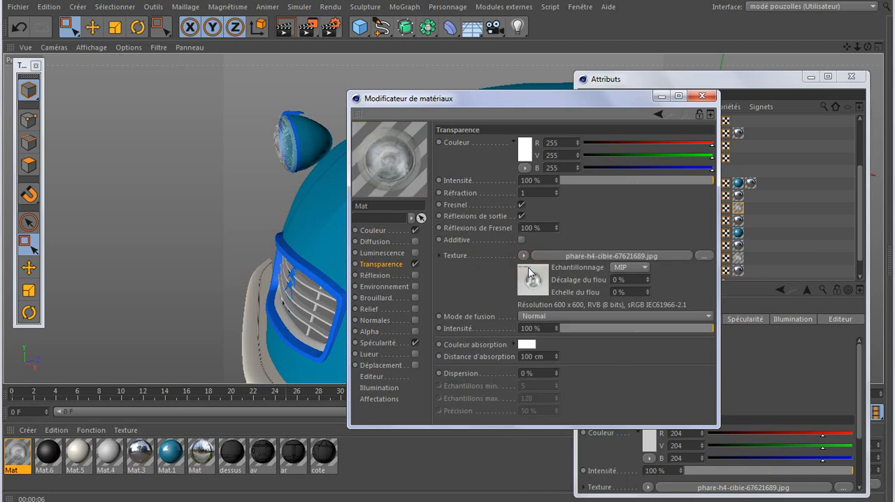
left_click(663, 98)
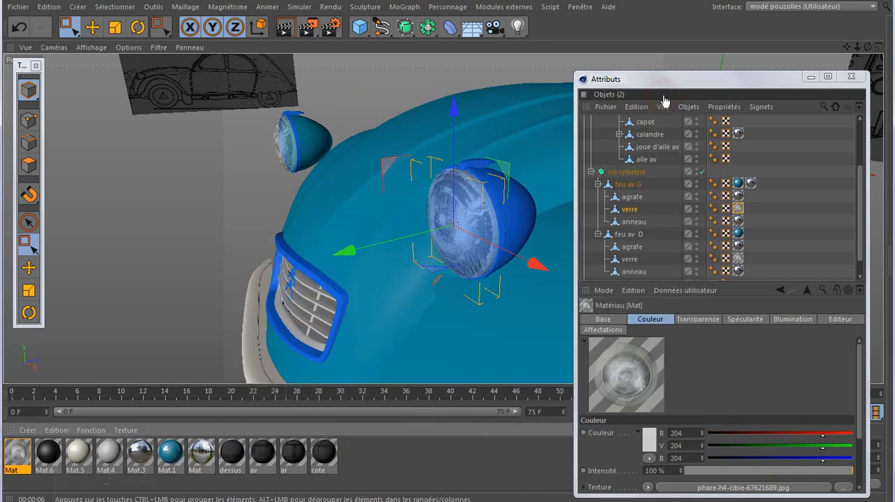
Test-render a region around the front left headlight to check the textured transparent glass
scroll(481, 228, "up", 2)
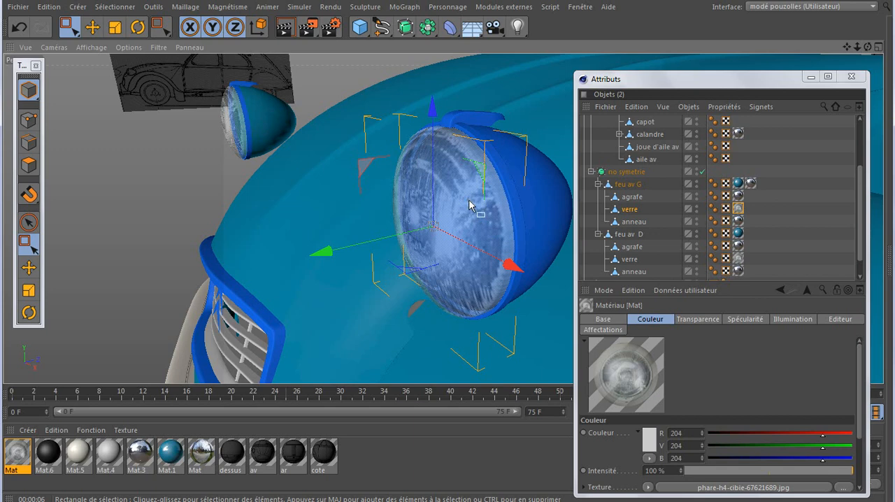
left_click_drag(310, 28, 350, 45)
left_click_drag(351, 93, 558, 336)
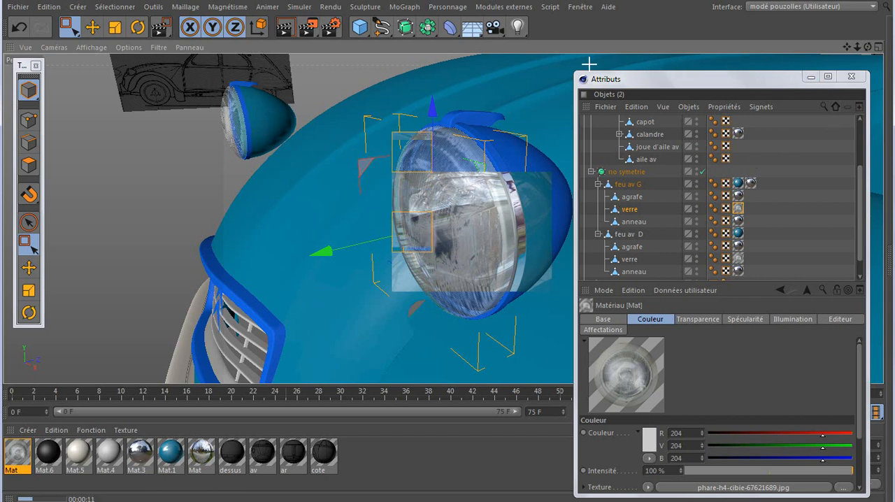
Add a Sphère primitive and make it a child of feu av G in the object hierarchy
left_click(361, 33)
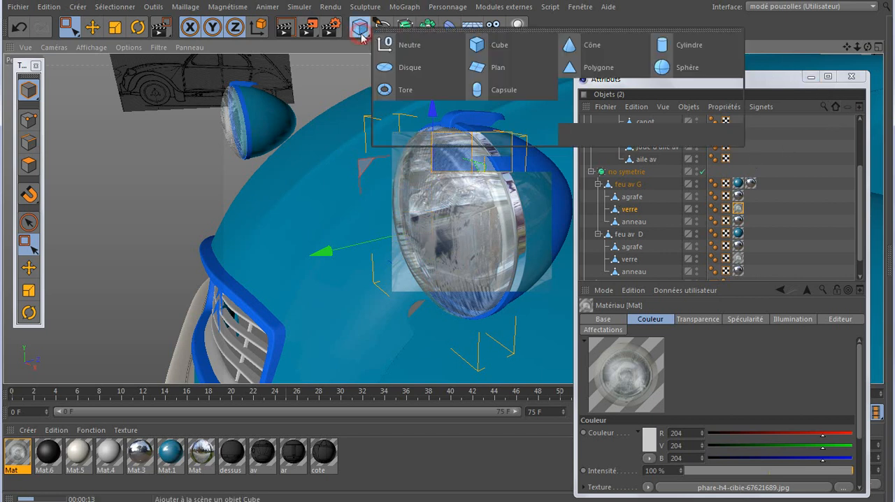
left_click(678, 67)
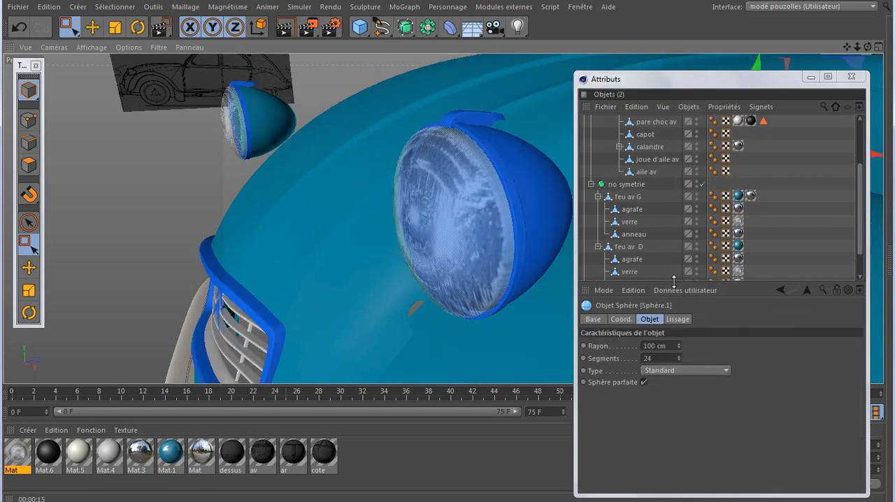
left_click_drag(674, 281, 674, 374)
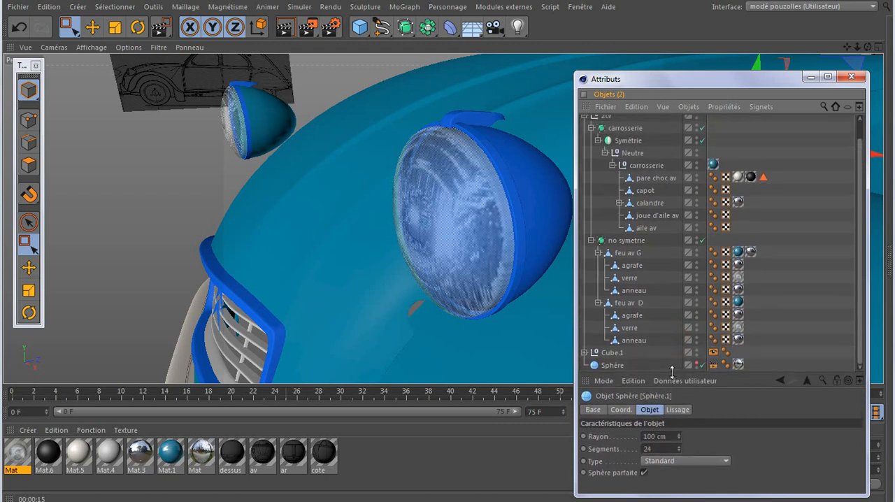
scroll(658, 210, "up", 1)
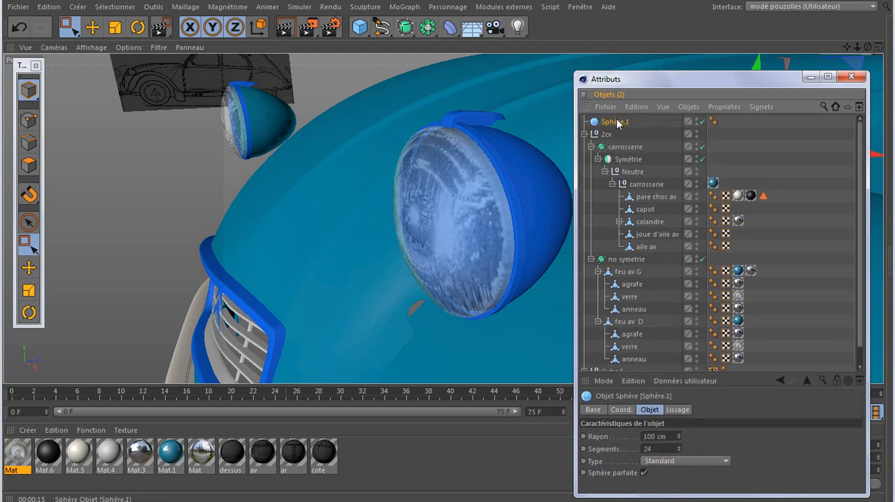
left_click_drag(618, 123, 636, 276)
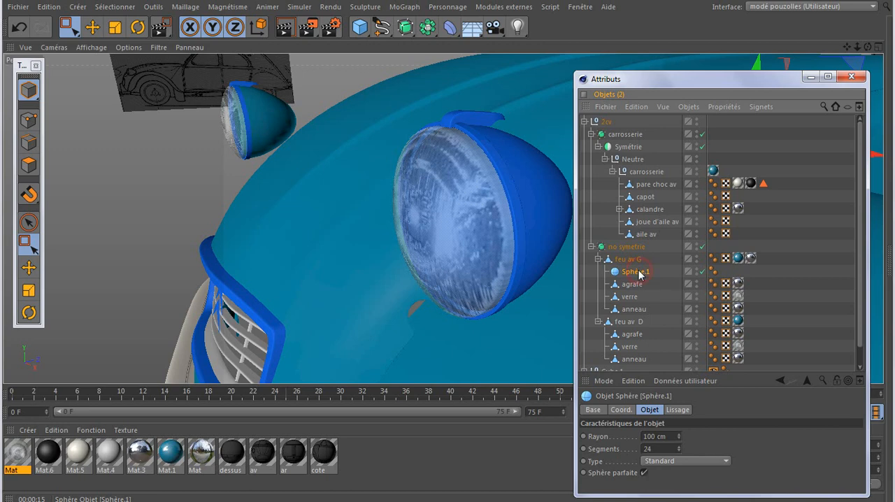
left_click(811, 76)
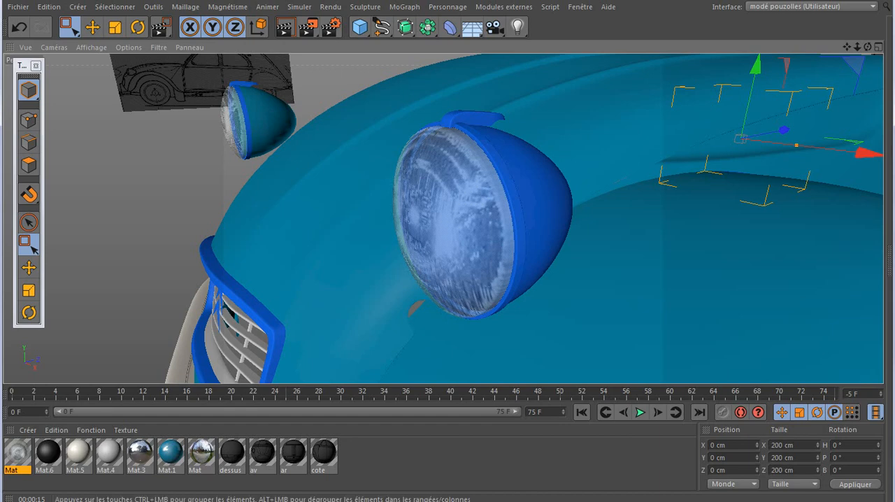
Set Sphère.1's Position X, Y and Z to 0 cm relative to feu av G
left_click(370, 501)
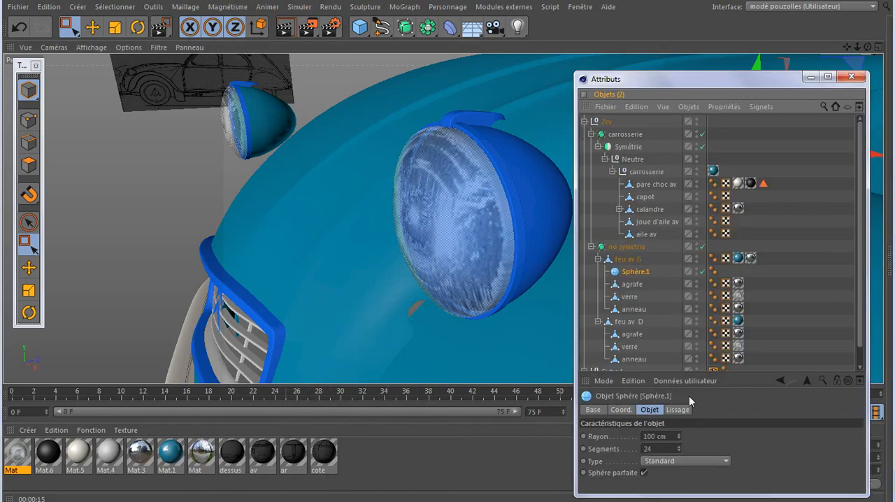
left_click(621, 410)
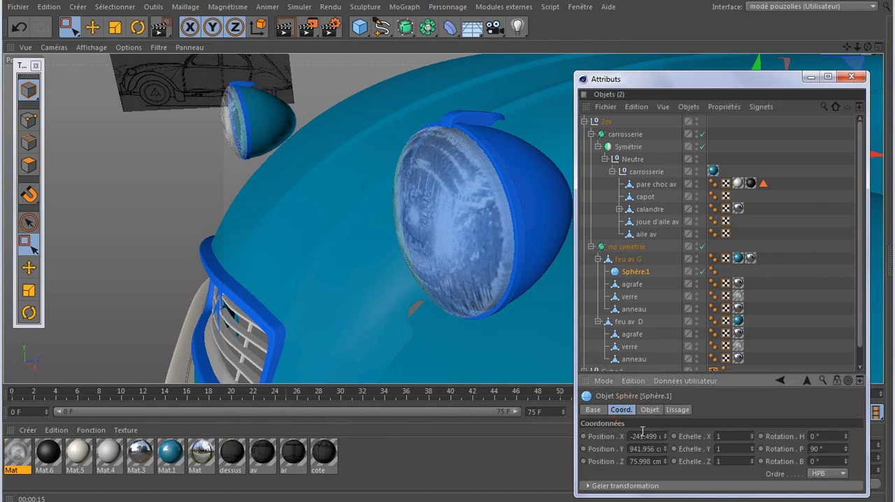
double_click(644, 436)
type("0")
double_click(639, 450)
type("0")
double_click(641, 461)
type("0")
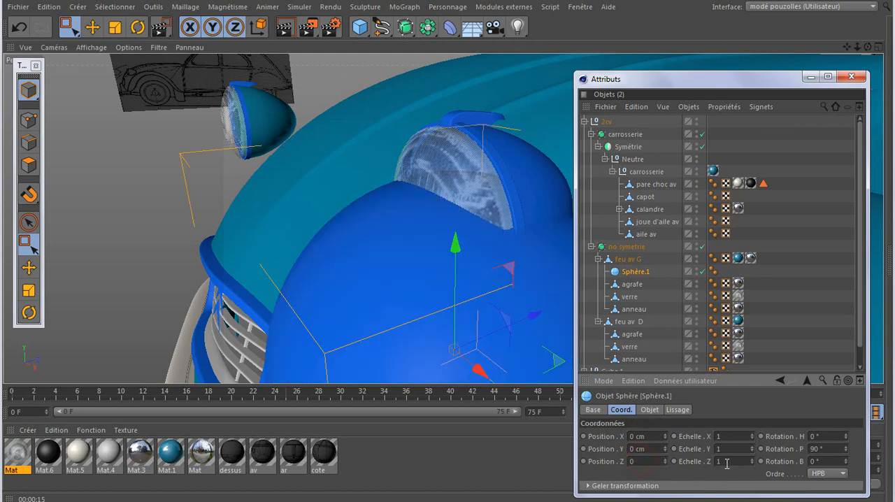
type("0")
key("Return")
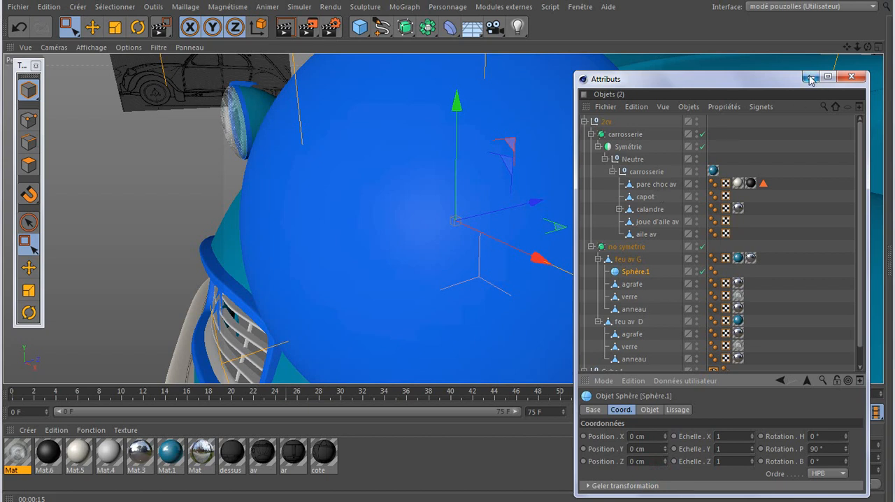
Create a new material for the bulb with Luminescence enabled and Couleur disabled
double_click(360, 453)
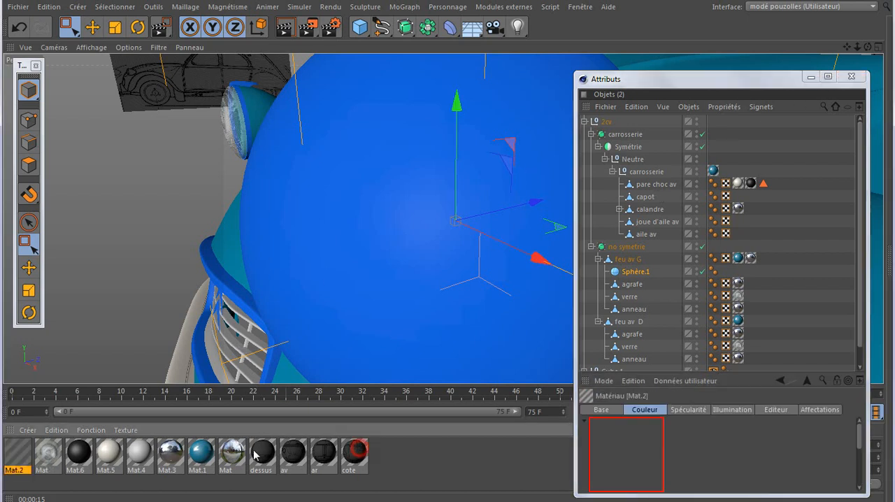
double_click(14, 455)
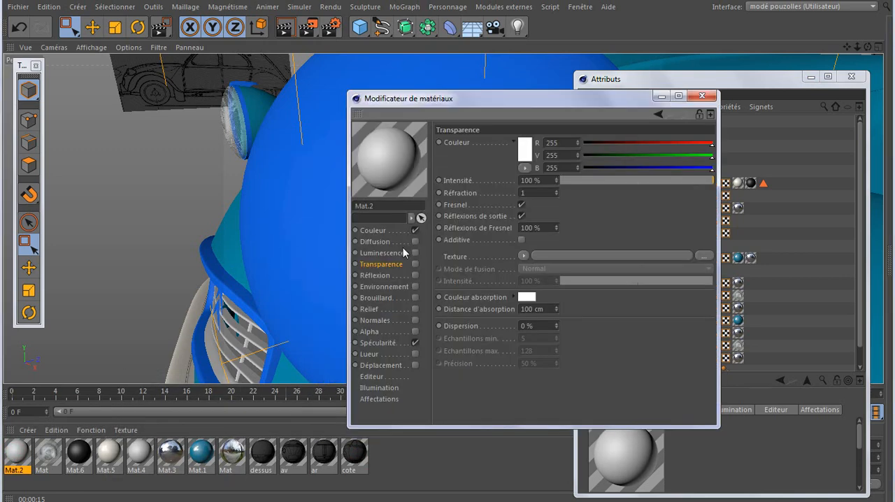
left_click(415, 254)
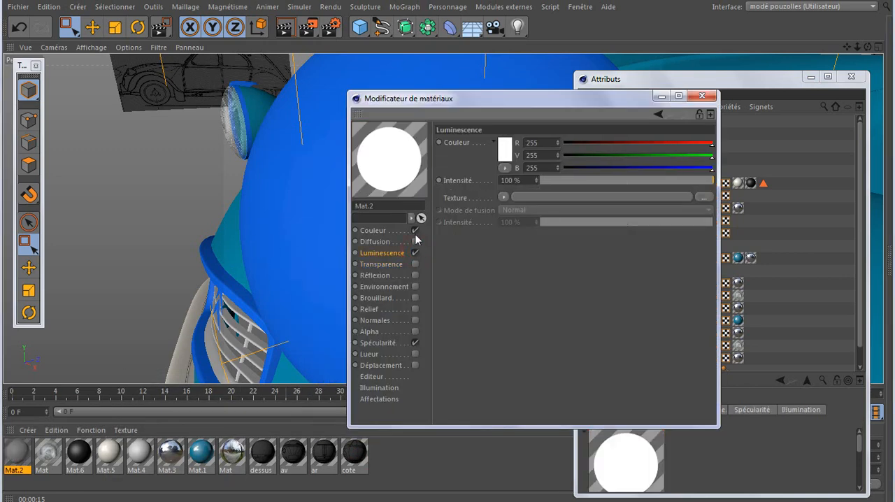
left_click(416, 230)
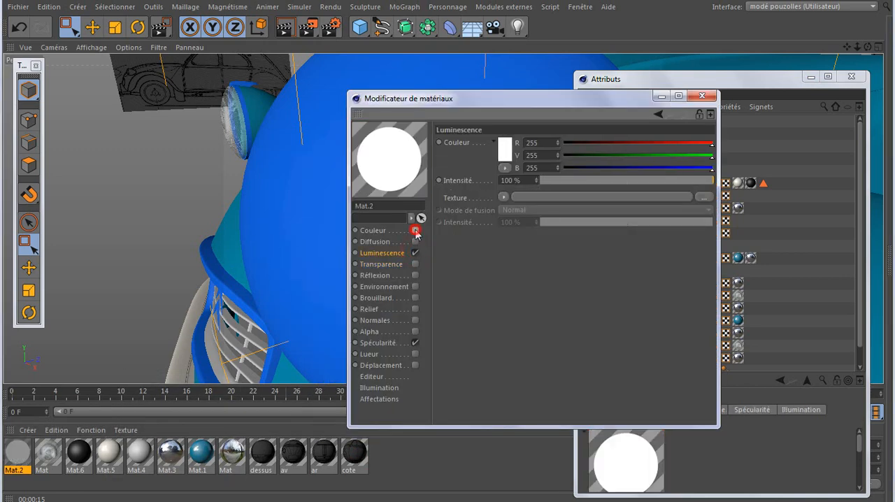
Set Mat.2's Luminescence colour to a dark yellow, RGB 163, 160, 50
left_click(503, 148)
left_click(489, 102)
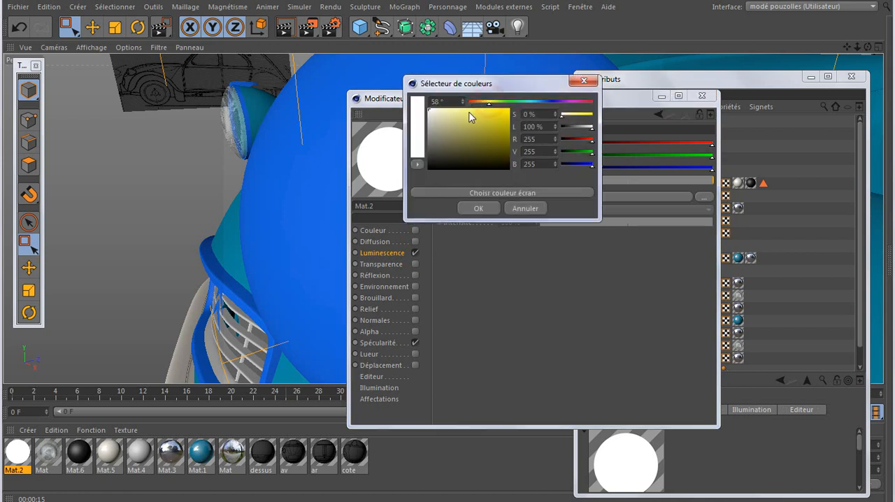
left_click_drag(488, 112, 489, 133)
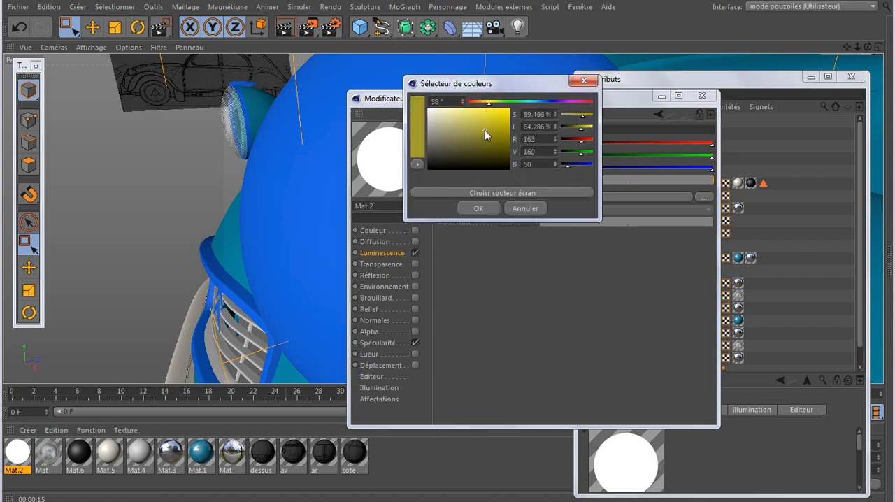
left_click(482, 209)
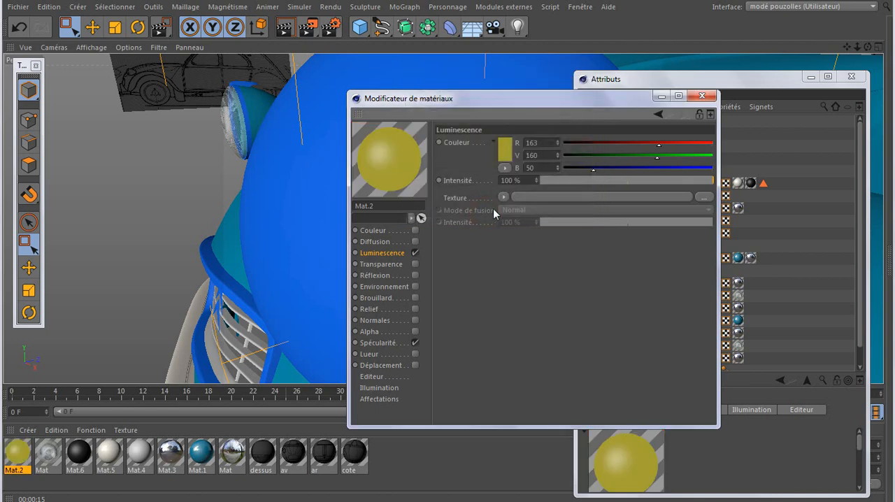
left_click(702, 95)
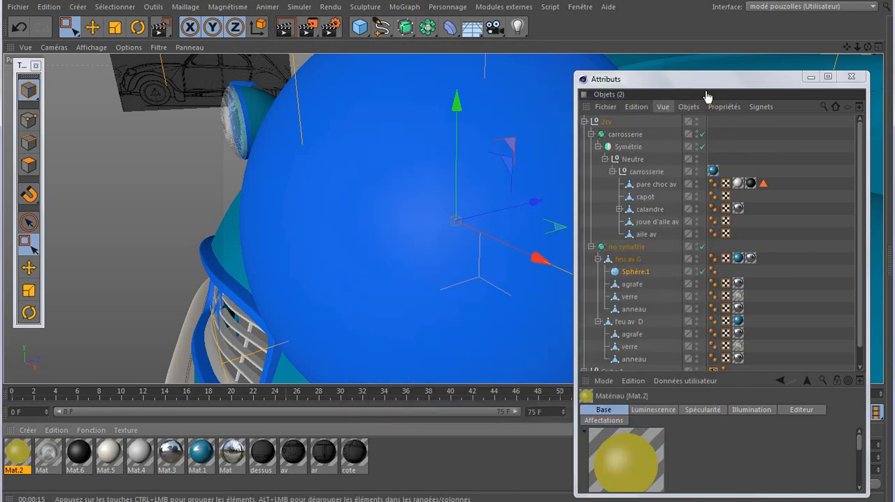
Scale Sphère.1 uniformly down to about 28.8 cm and move it about 5 cm along Z deeper into the headlight
left_click(808, 78)
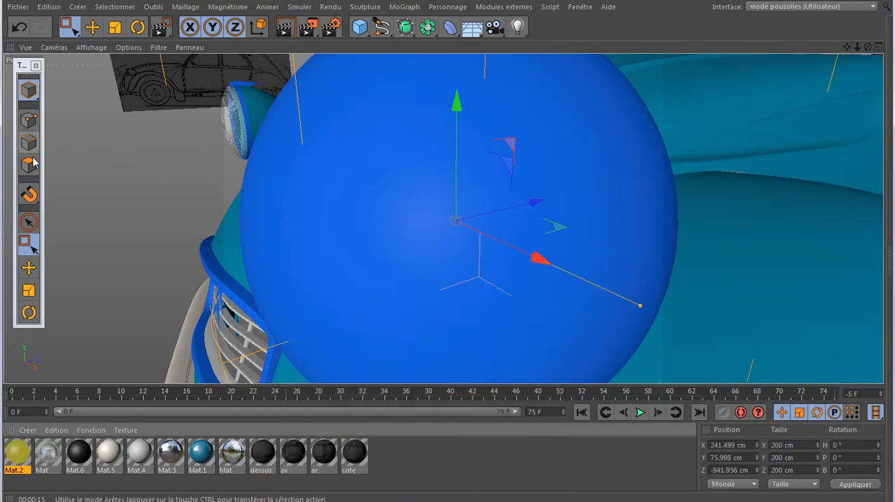
left_click(29, 290)
left_click_drag(630, 126, 474, 226)
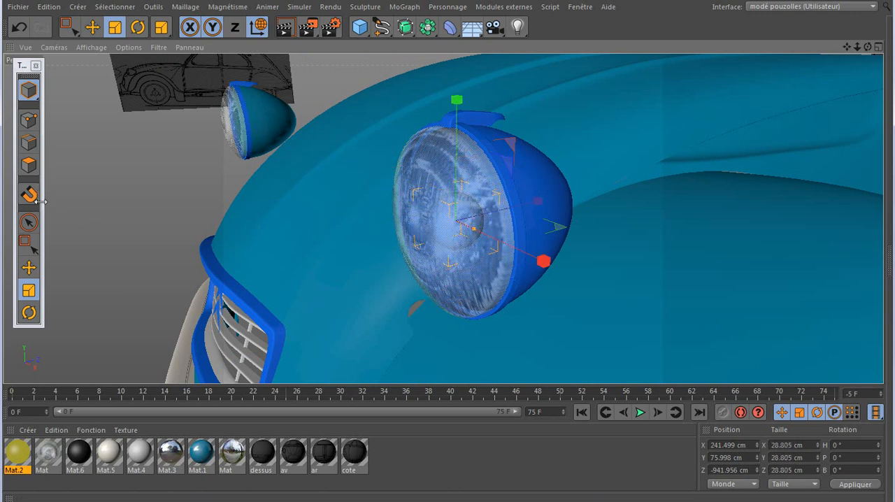
left_click(28, 267)
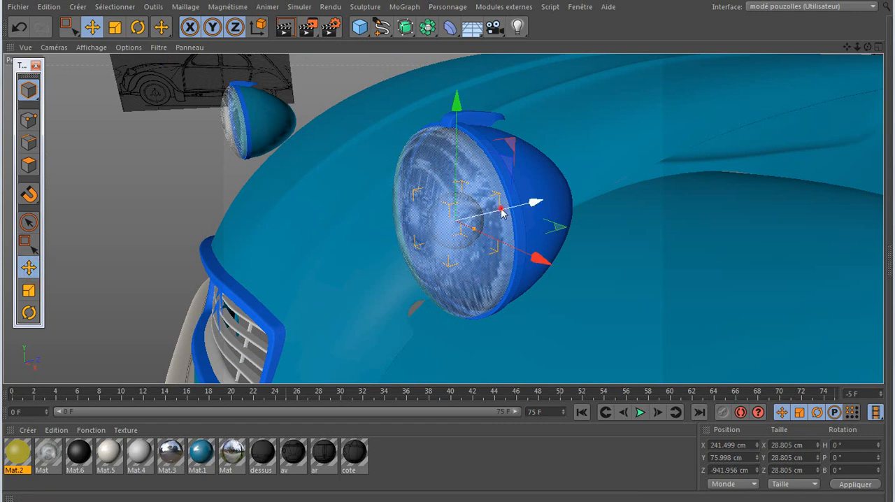
left_click_drag(501, 210, 521, 210)
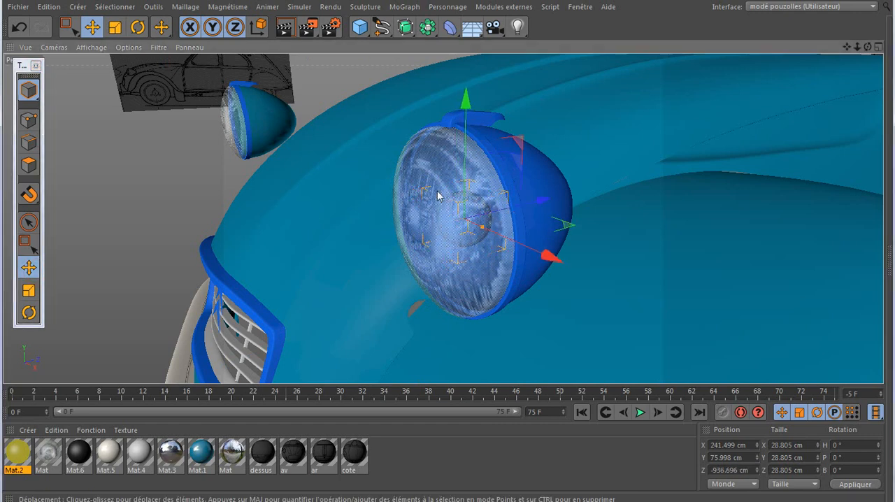
Test-render a region around the headlight to check the bulb sphere behind the glass
left_click(305, 26)
left_click(348, 44)
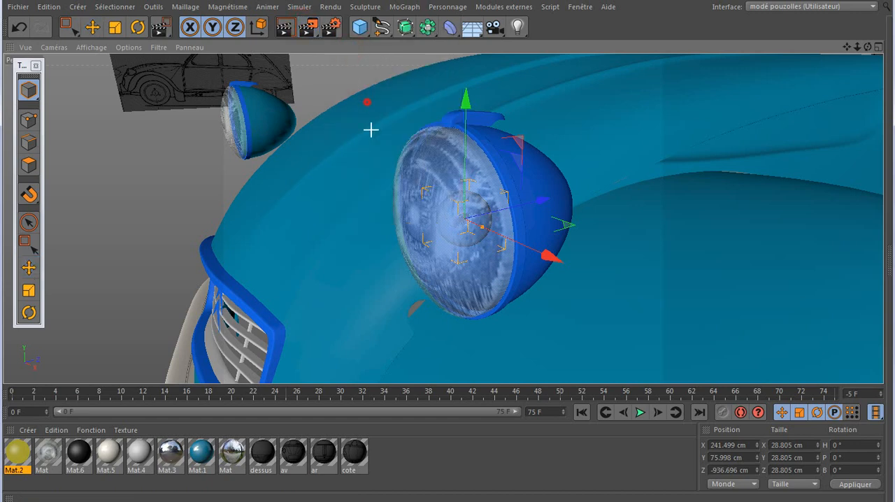
left_click_drag(371, 129, 566, 320)
key("e")
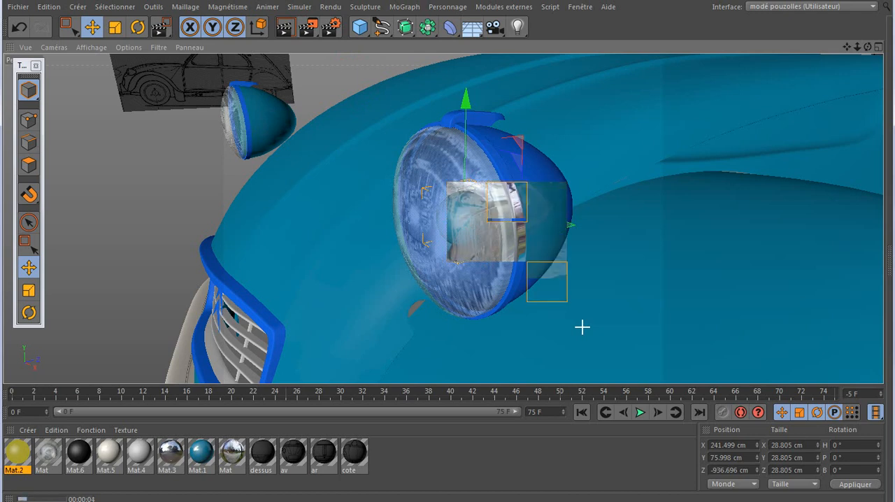
Apply the yellow luminous material Mat.2 to Sphère.1
left_click(22, 458)
left_click(40, 501)
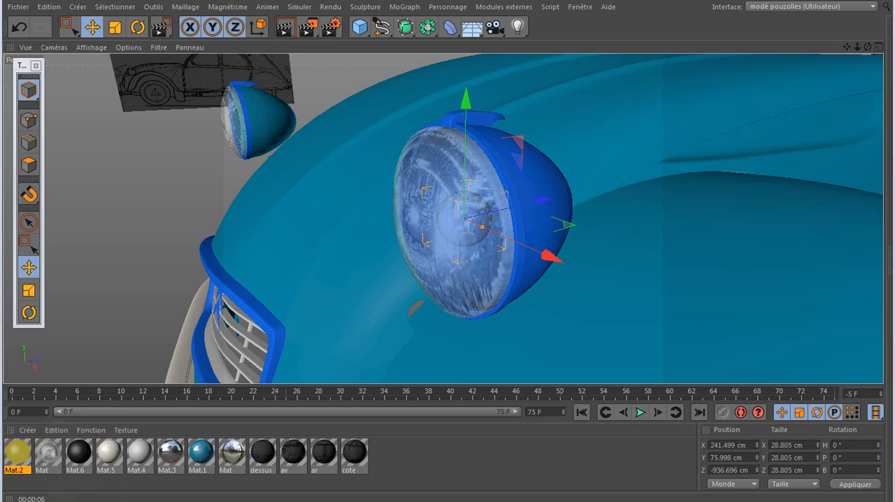
left_click_drag(23, 455, 682, 269)
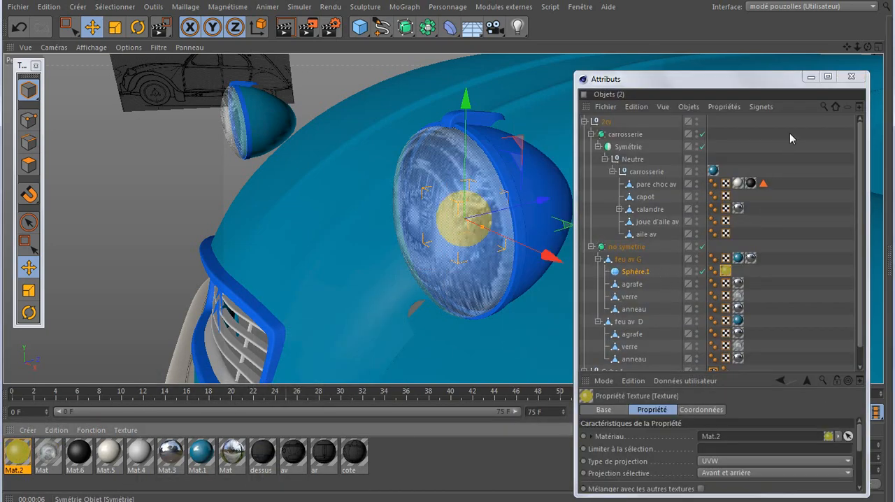
left_click(810, 77)
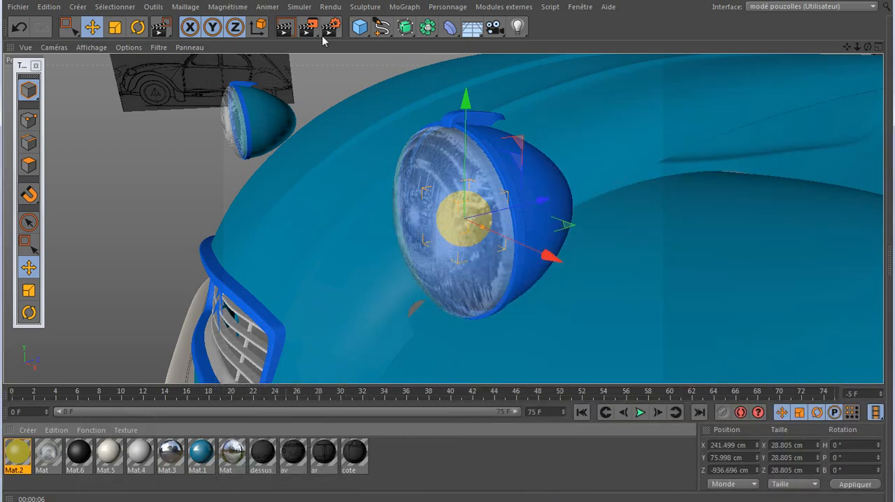
Test-render a region around the front headlight and delete the yellow luminous material Mat.2
left_click_drag(331, 27, 345, 45)
left_click_drag(384, 132, 580, 328)
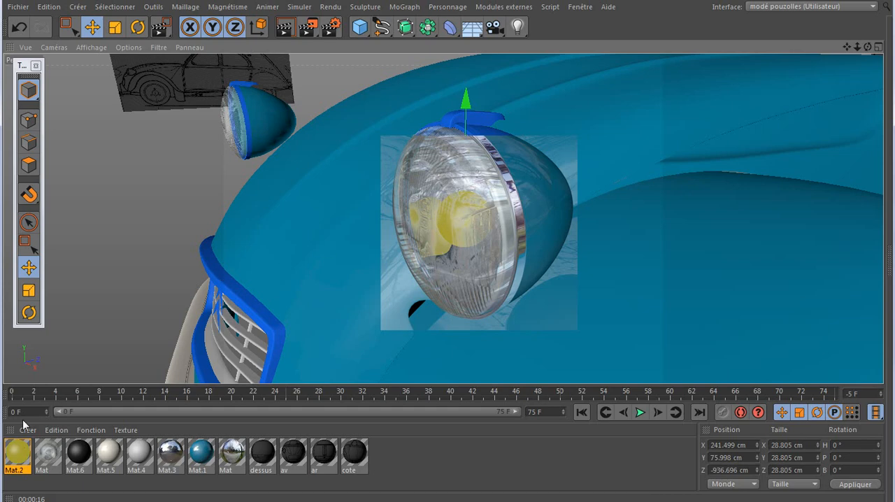
left_click(26, 454)
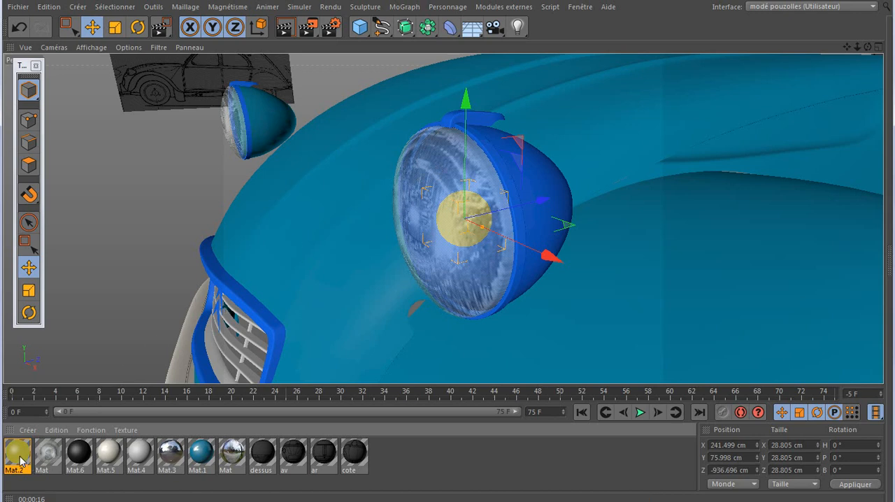
key("Delete")
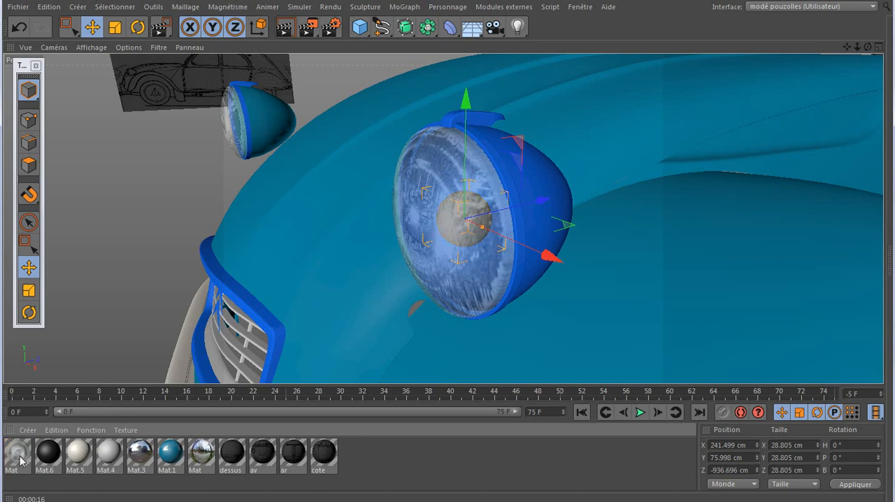
Turn off the Transparence channel in the headlight glass material Mat
double_click(20, 456)
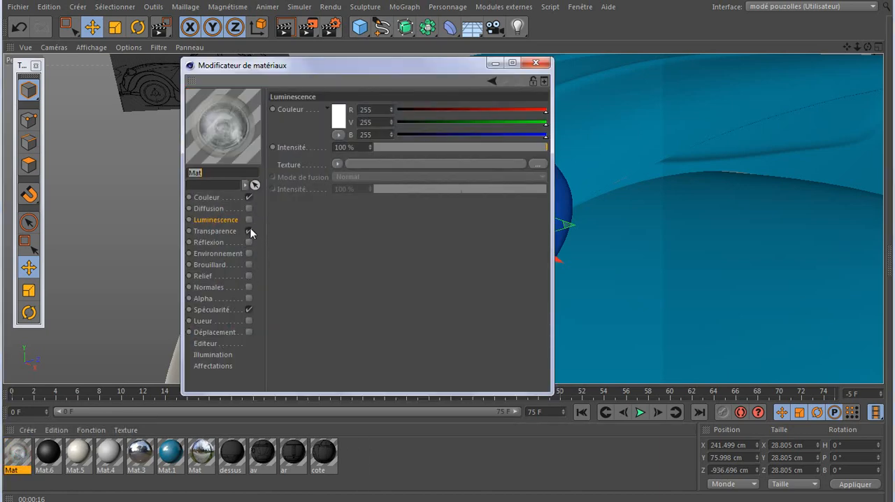
left_click_drag(375, 65, 681, 295)
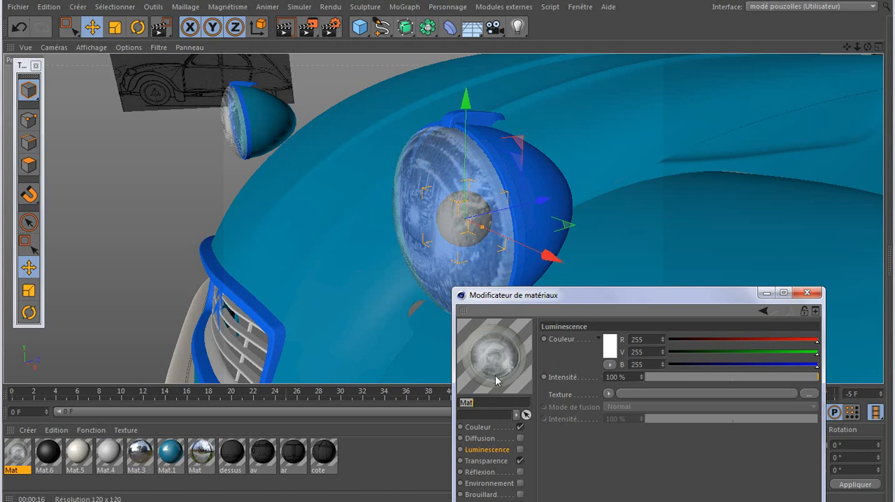
left_click(521, 461)
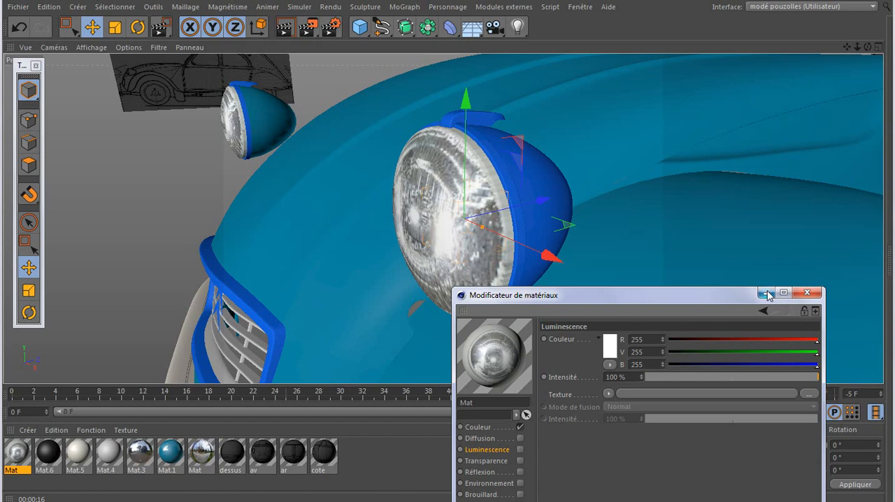
left_click(766, 293)
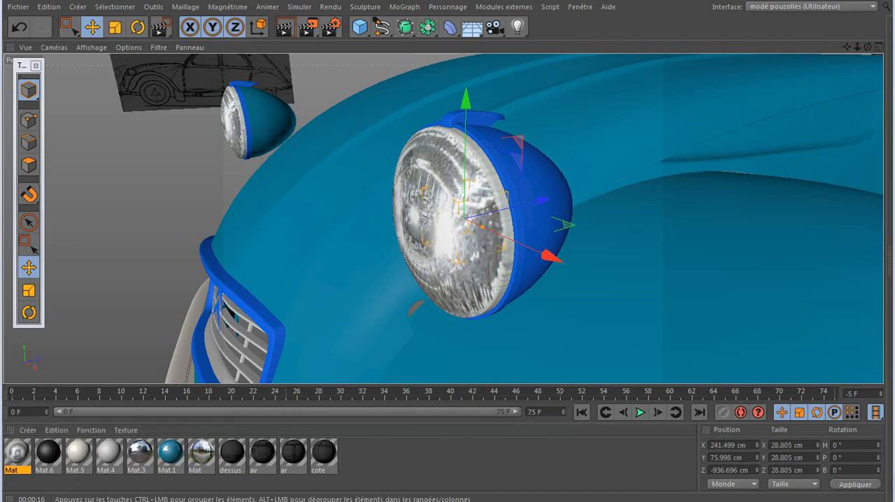
Delete the bulb object Sphère.1 from the feu av G group
left_click(161, 500)
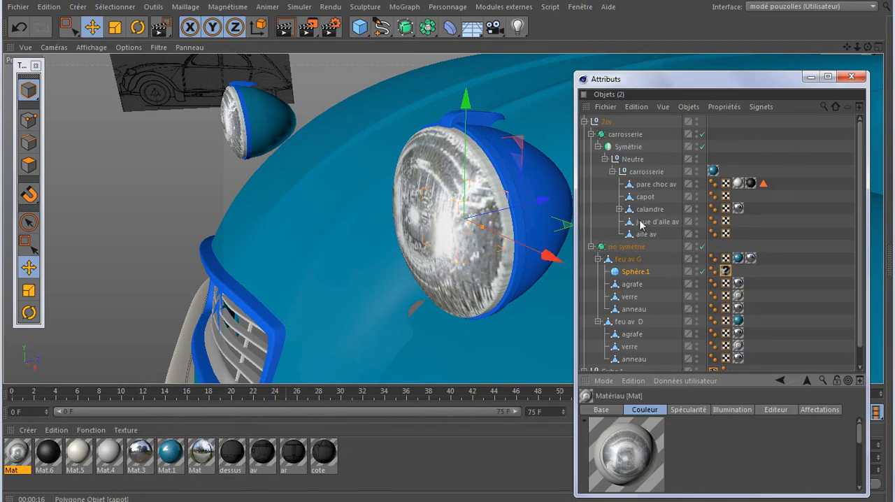
left_click(636, 273)
key("Delete")
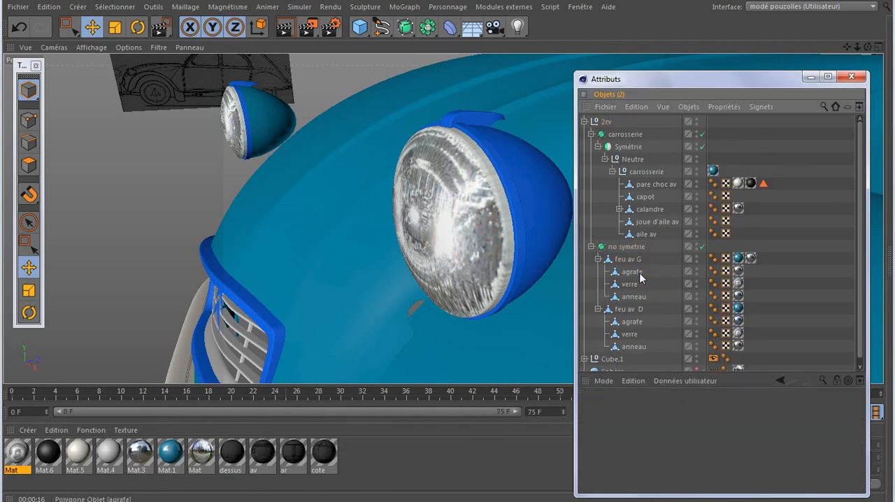
left_click(810, 77)
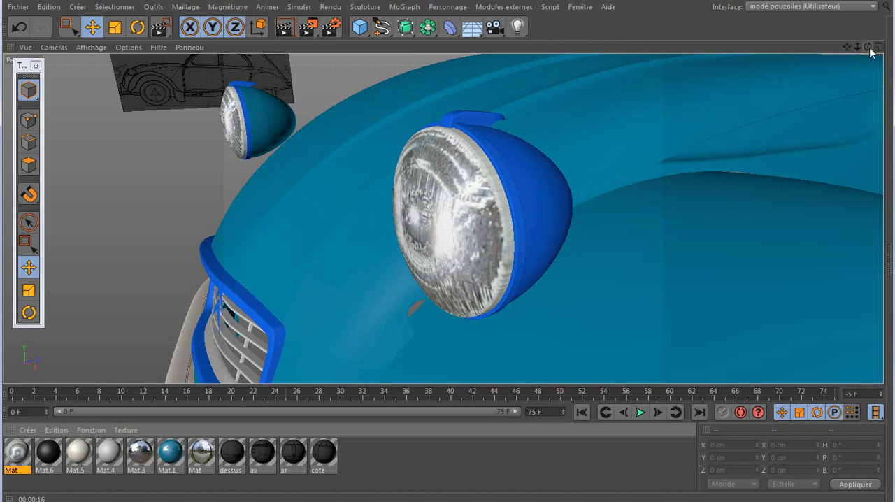
Remove the reflective Mat.3 texture tag from the feu av G headlight shell
mouse_move(869, 47)
left_mouse_down()
mouse_move(891, 46)
mouse_move(834, 51)
mouse_move(869, 48)
mouse_move(853, 65)
mouse_move(817, 58)
mouse_move(799, 71)
left_mouse_up()
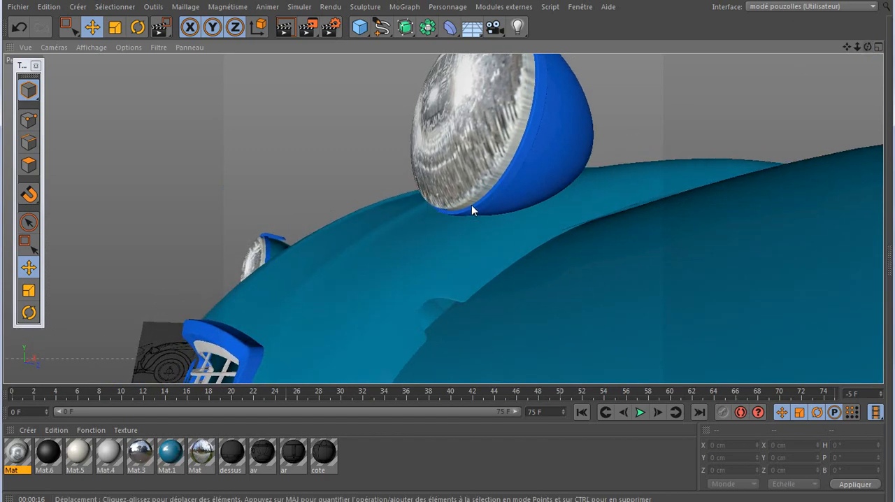
scroll(471, 208, "up", 5)
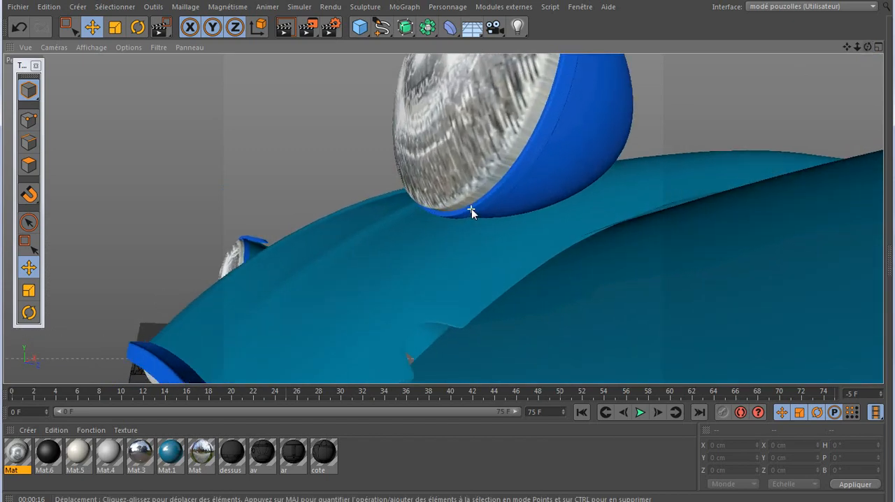
scroll(472, 209, "up", 2)
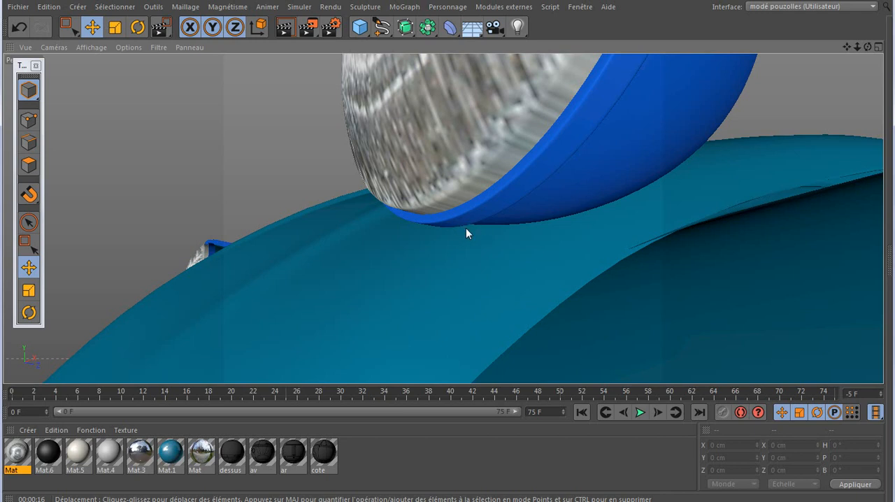
scroll(421, 260, "down", 10)
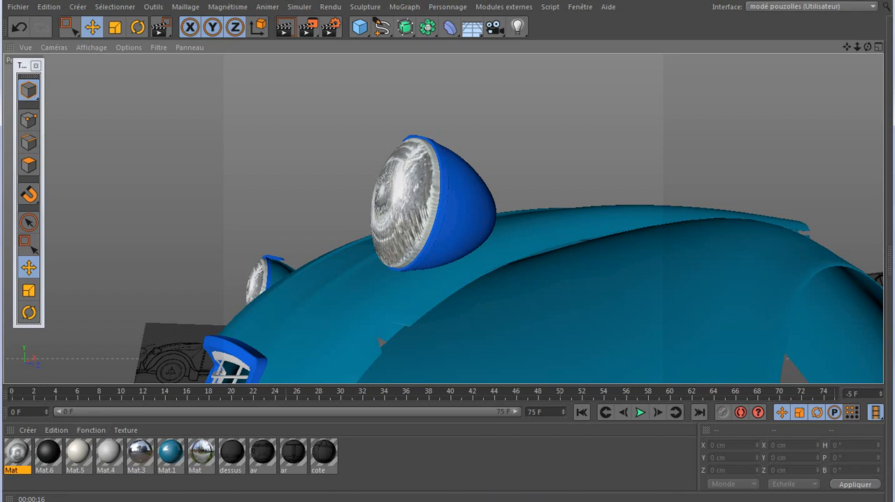
left_click(82, 501)
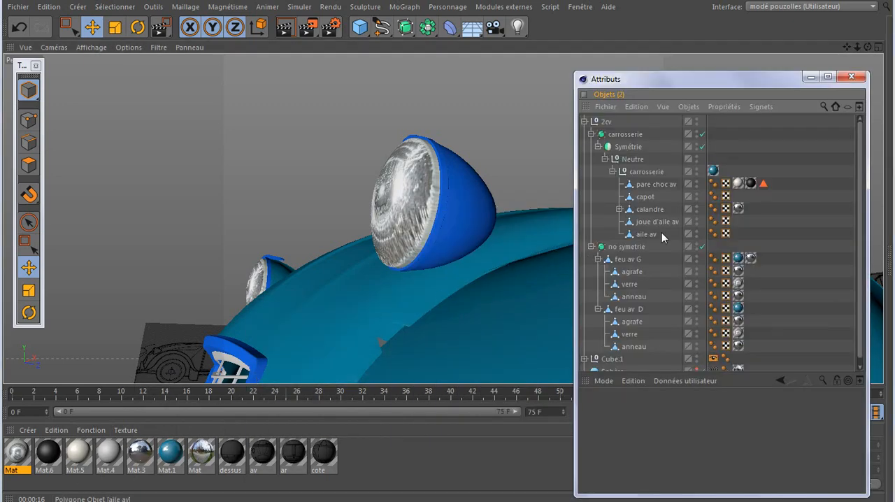
left_click(751, 258)
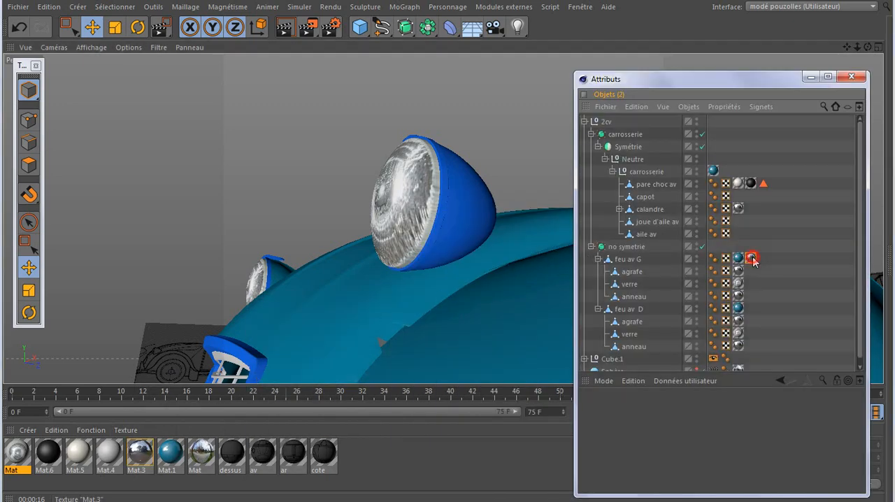
key("Delete")
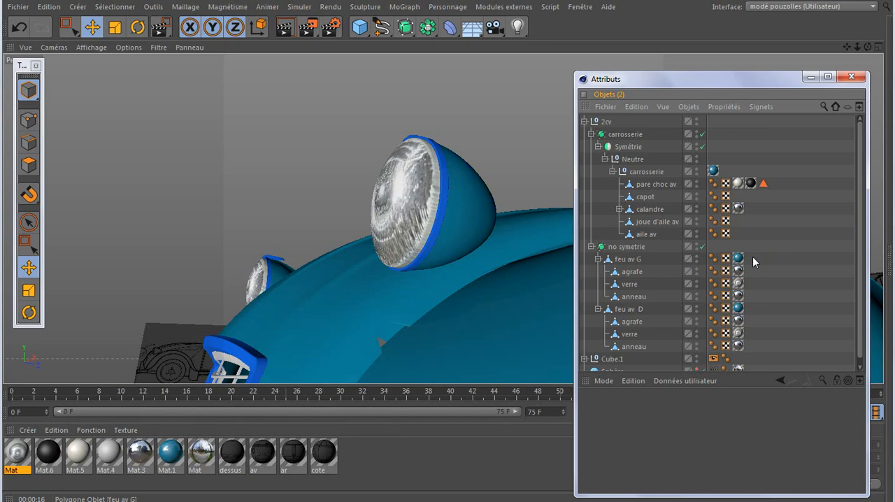
left_click(808, 79)
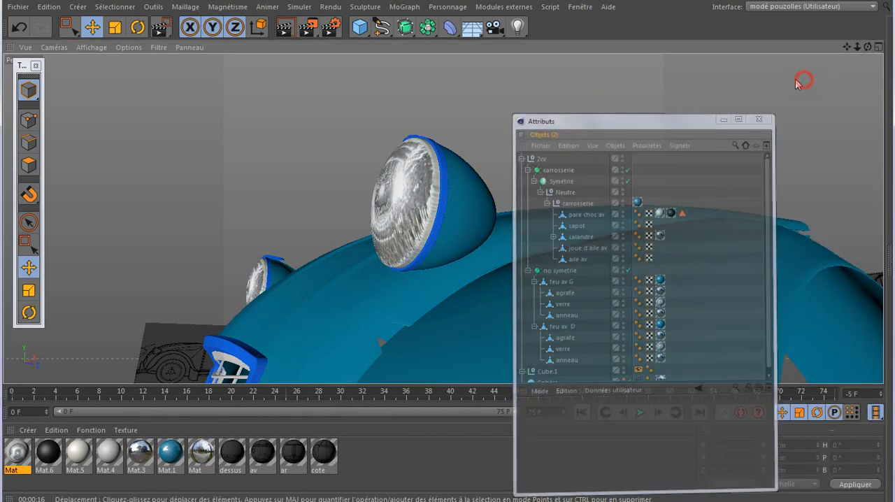
right_click_drag(304, 282, 423, 145, "alt")
left_click_drag(868, 46, 847, 46)
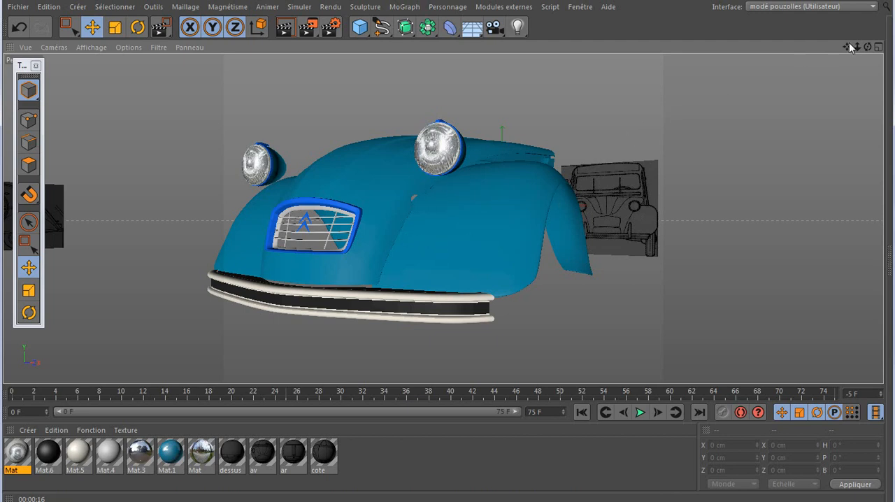
left_click_drag(868, 47, 792, 84)
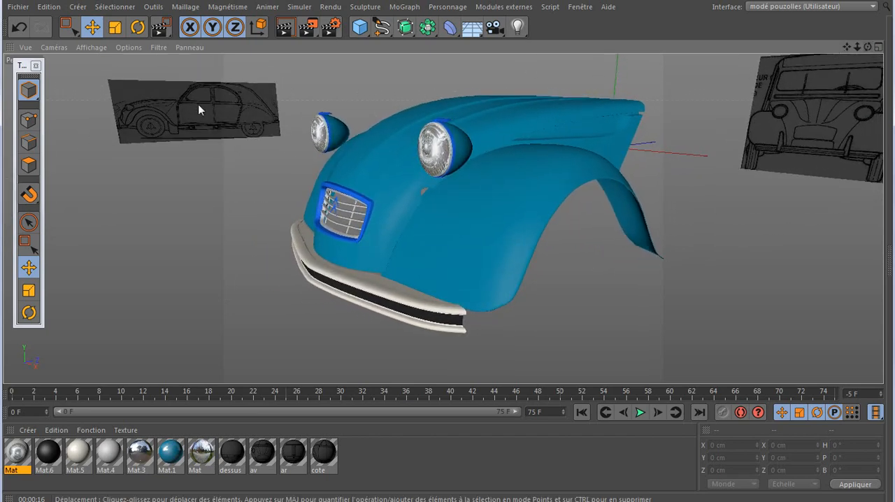